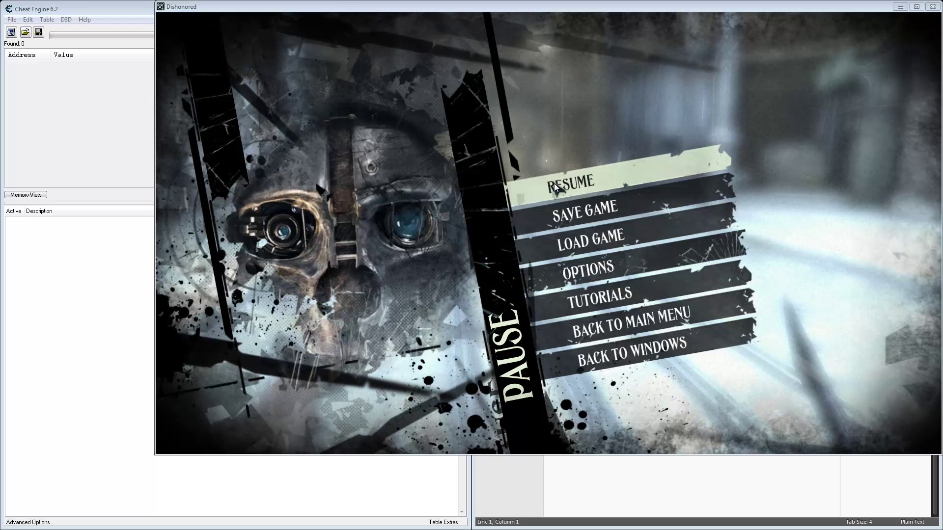
- Attach Cheat Engine to the Dishonored.exe process from the process list
click(17, 37)
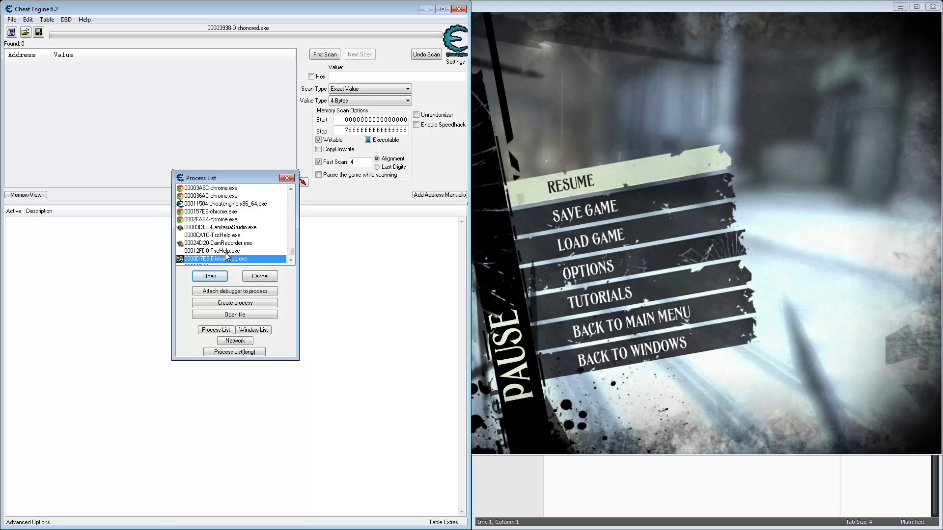
scroll(226, 255, down, 1)
double_click(229, 251)
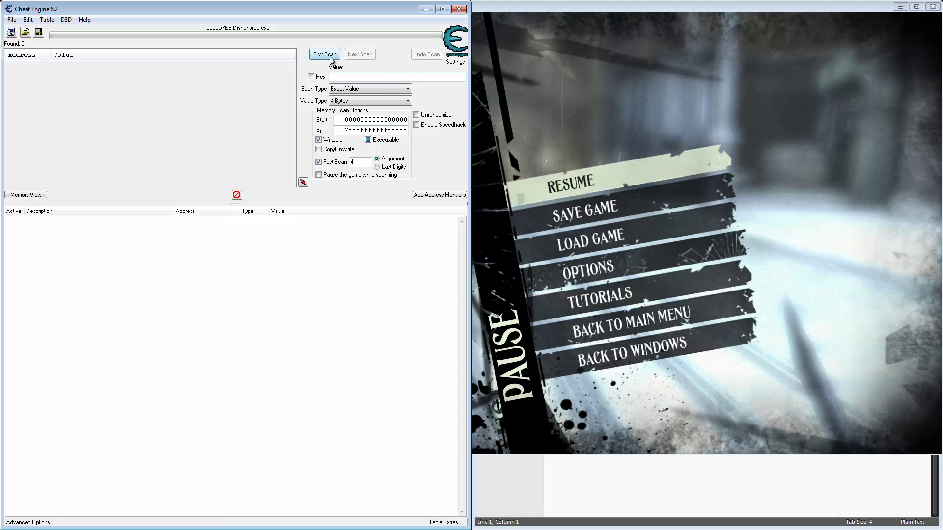
- Run a first 4-byte scan of the game's memory for an unknown initial value
click(368, 89)
click(354, 123)
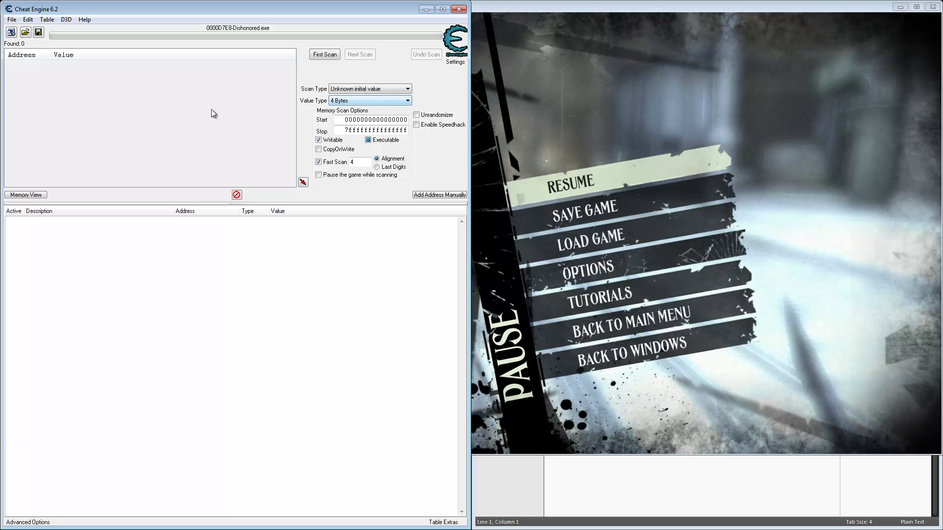
click(317, 56)
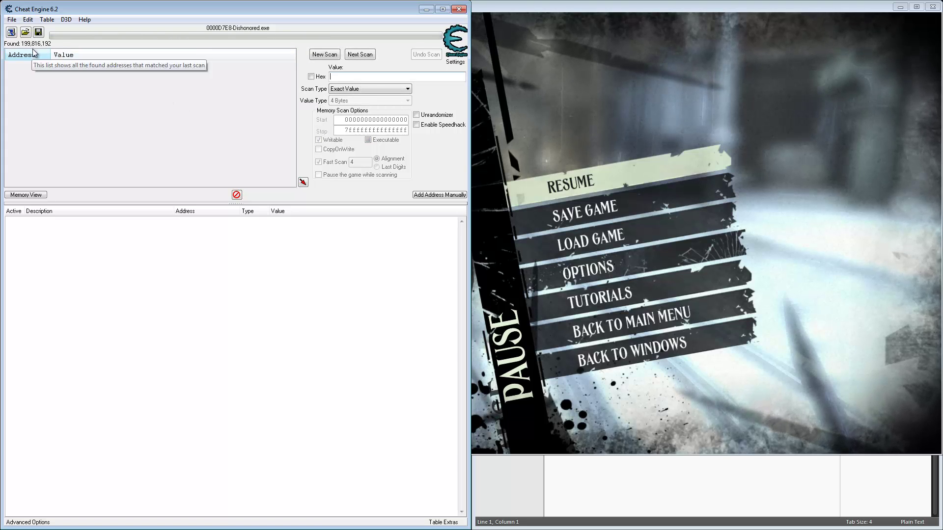
- Switch to Dishonored, resume the game, cast Blink to spend mana, and return to Cheat Engine
click(537, 176)
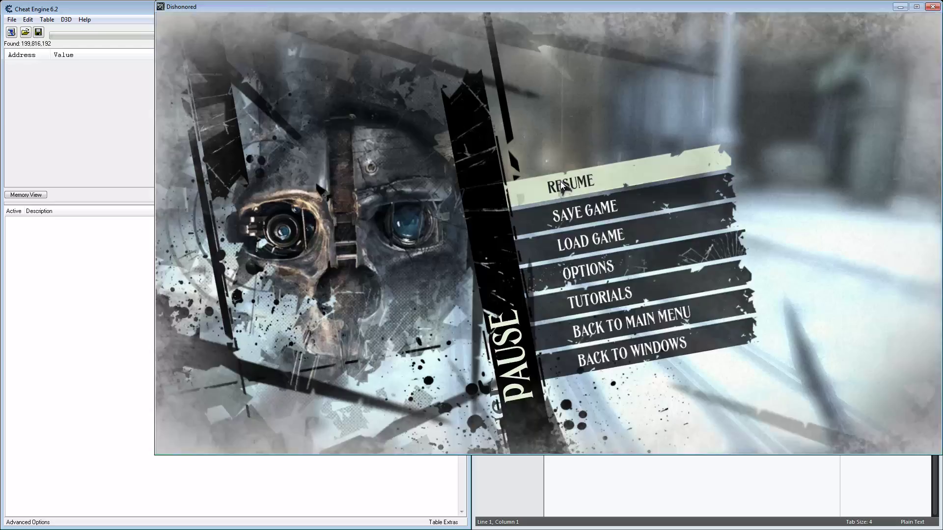
click(561, 181)
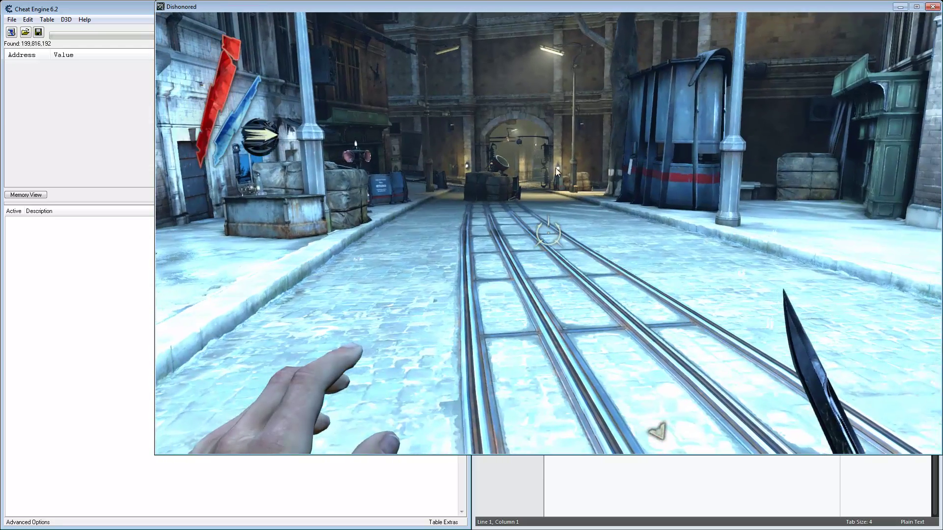
key(w)
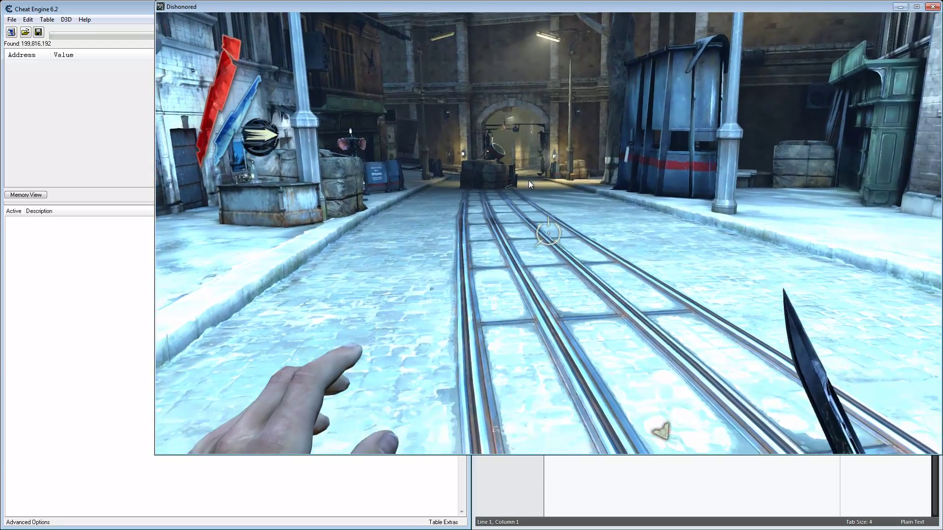
right_click(528, 179)
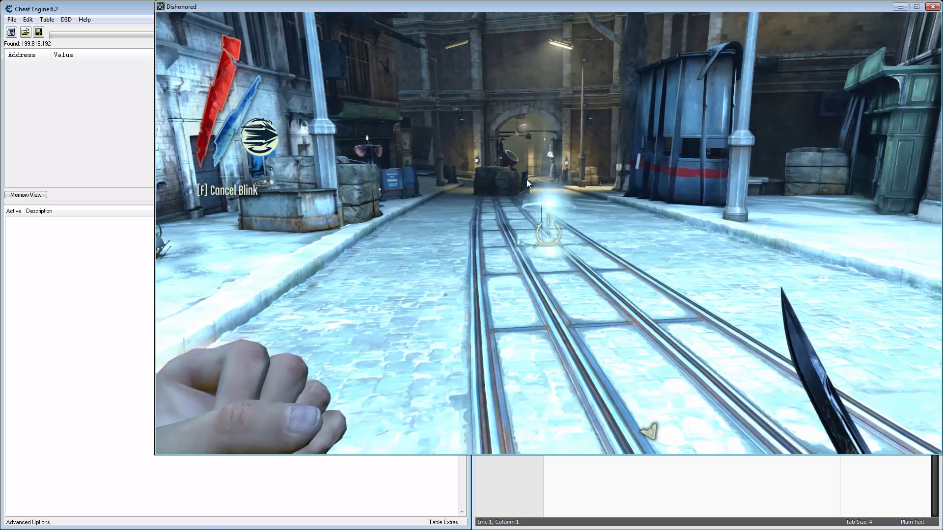
right_click(526, 178)
key(alt+Tab)
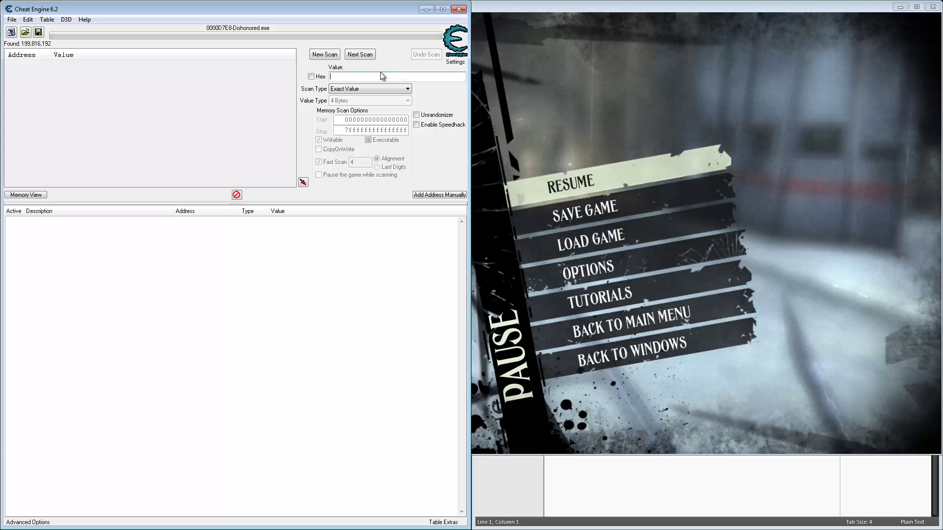
- Narrow the found addresses with a next scan for decreased values
click(356, 89)
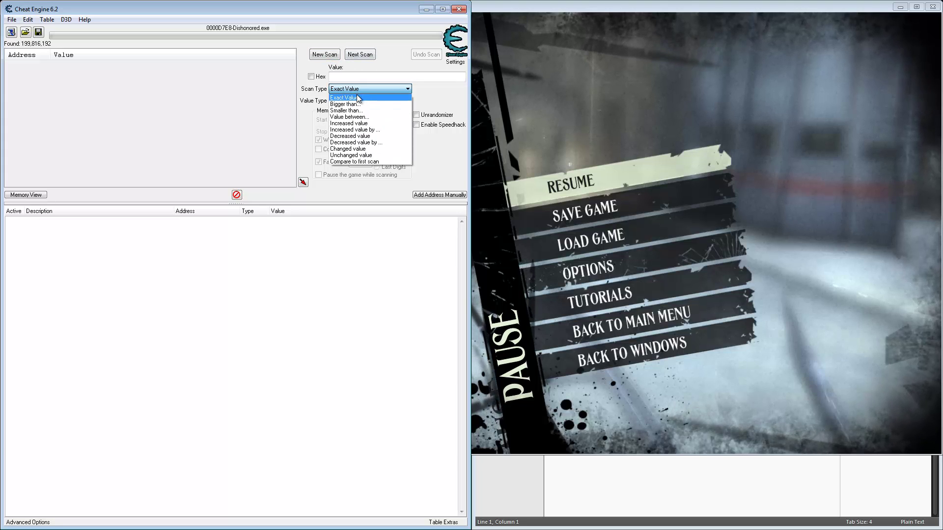
click(359, 136)
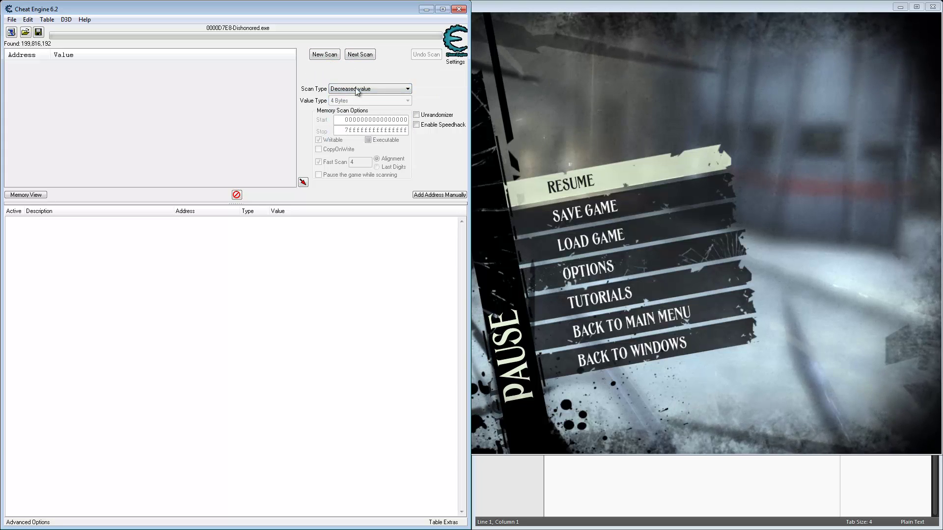
click(362, 54)
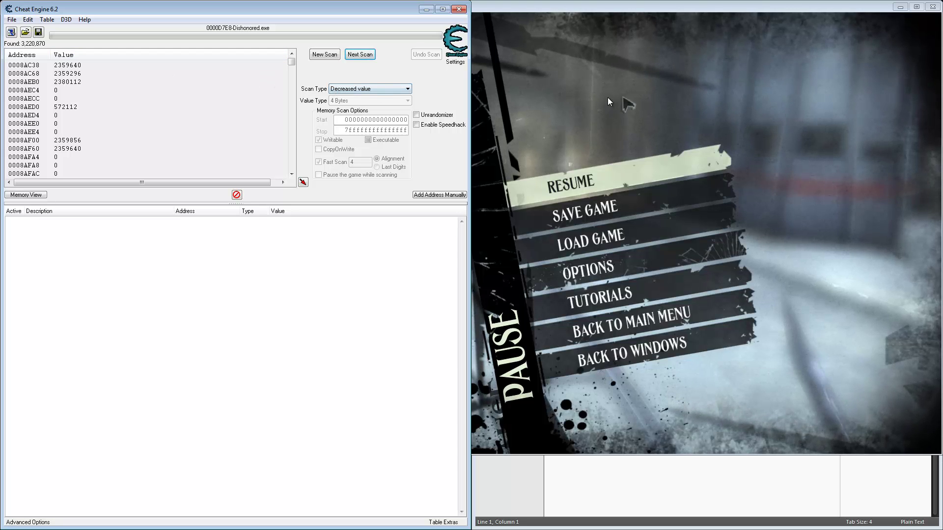
- Filter the found addresses with repeated next scans for unchanged values while the game stays paused
click(388, 91)
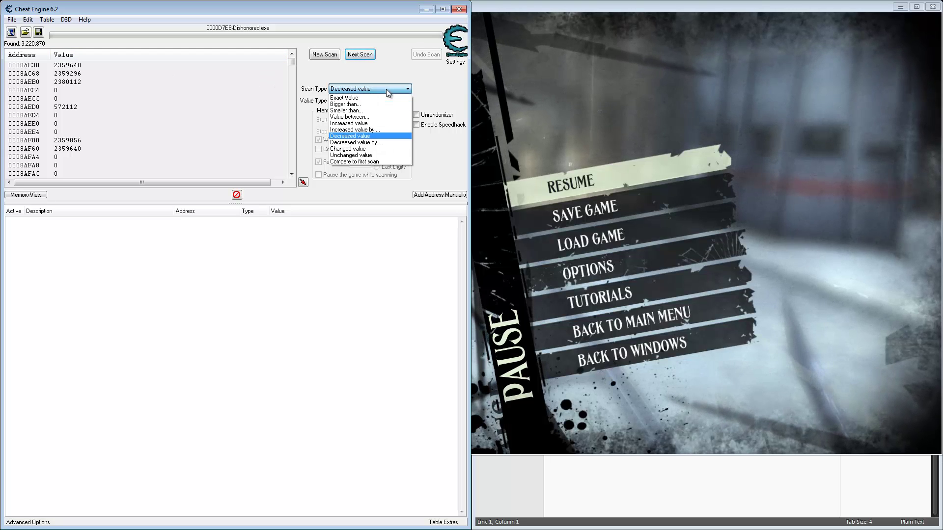
click(366, 155)
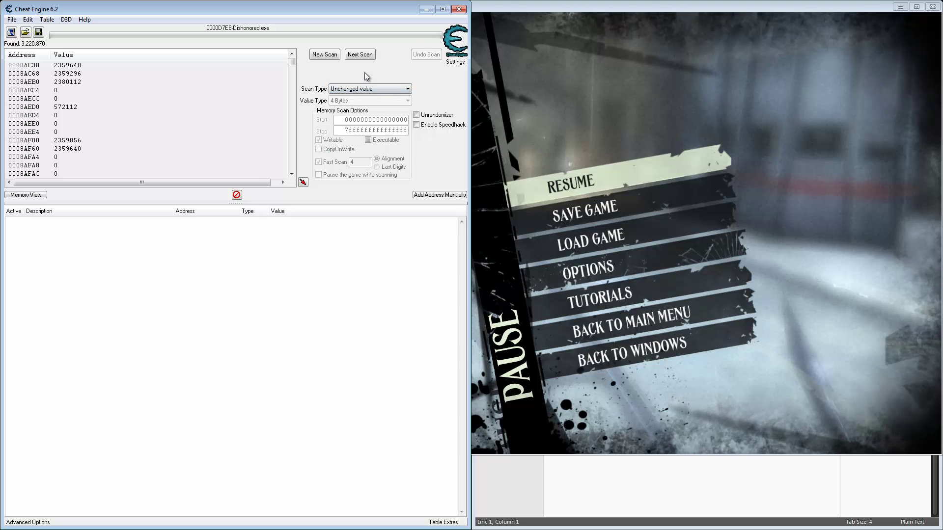
click(362, 55)
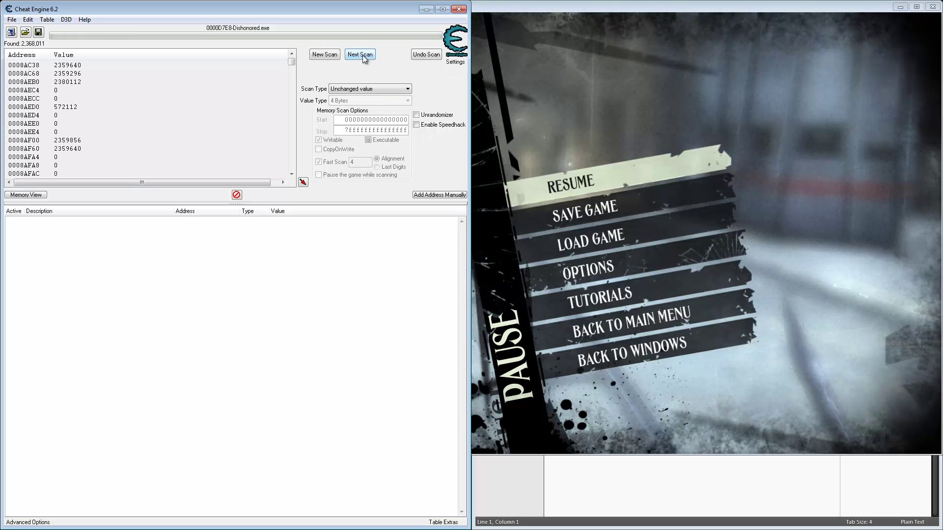
click(362, 55)
click(363, 55)
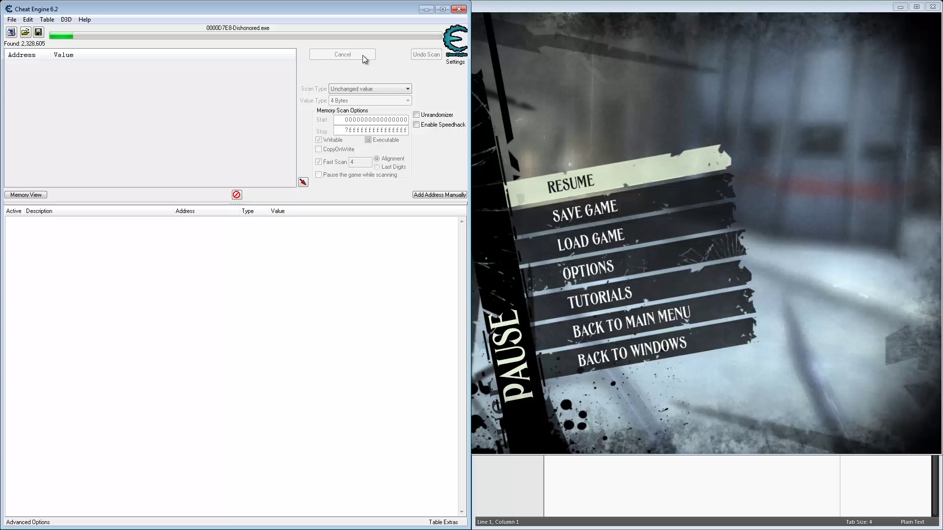
click(363, 55)
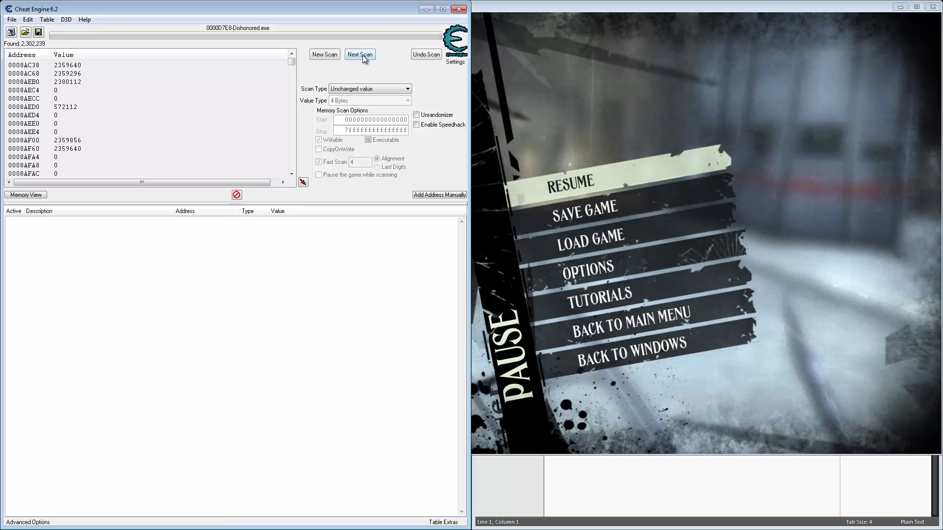
click(363, 55)
click(363, 55)
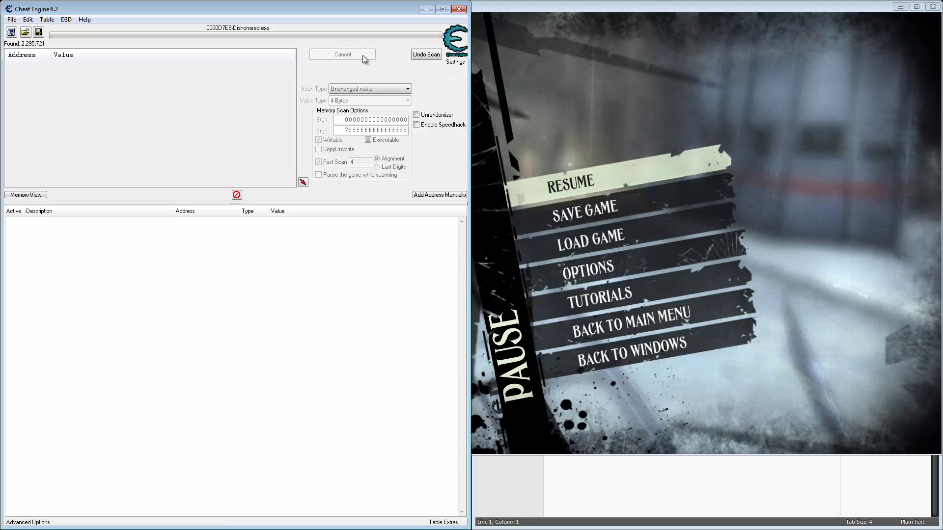
click(363, 55)
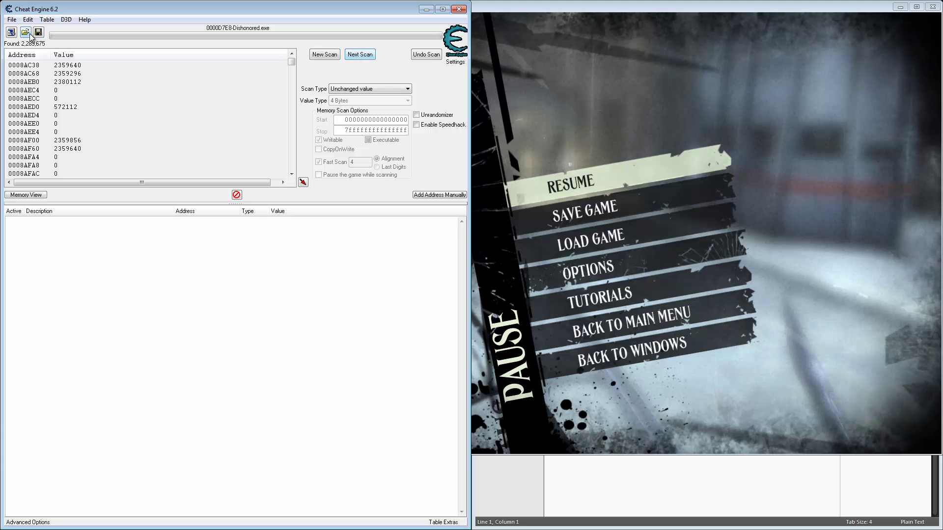
- Reassign Alt+Up Arrow as the Next Scan-Increased Value hotkey, save the settings, and use it to scan for increased values
click(28, 19)
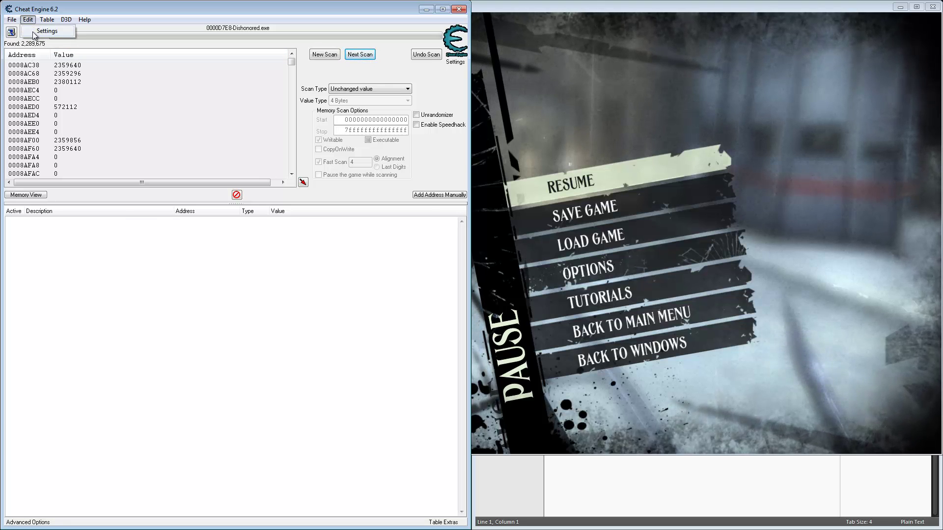
click(47, 31)
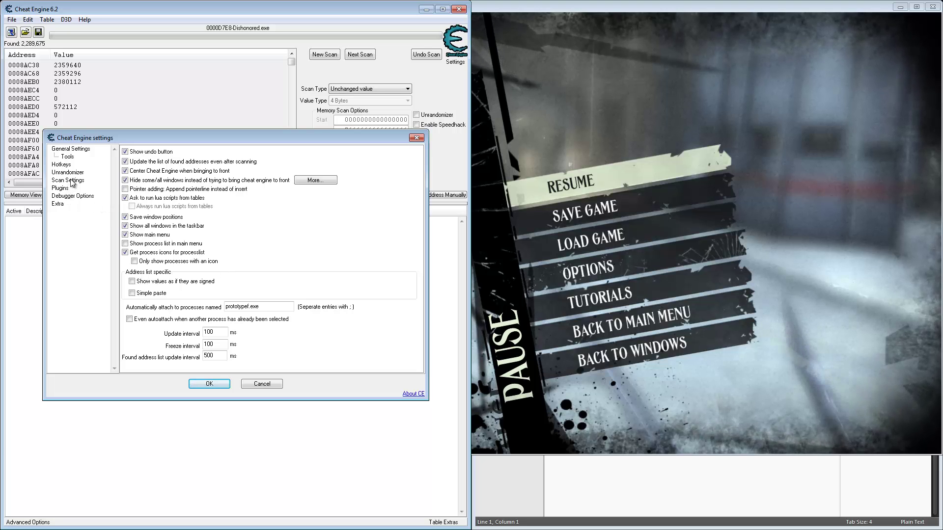
click(61, 165)
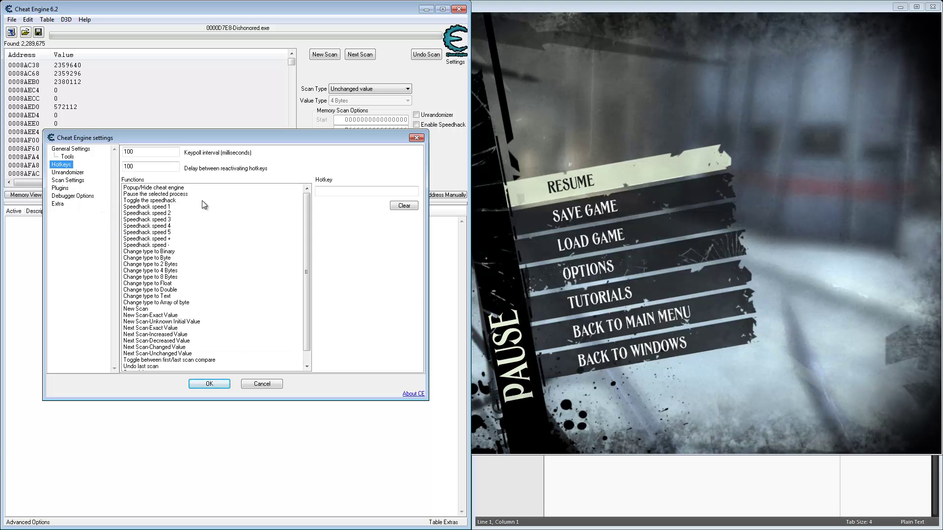
click(177, 334)
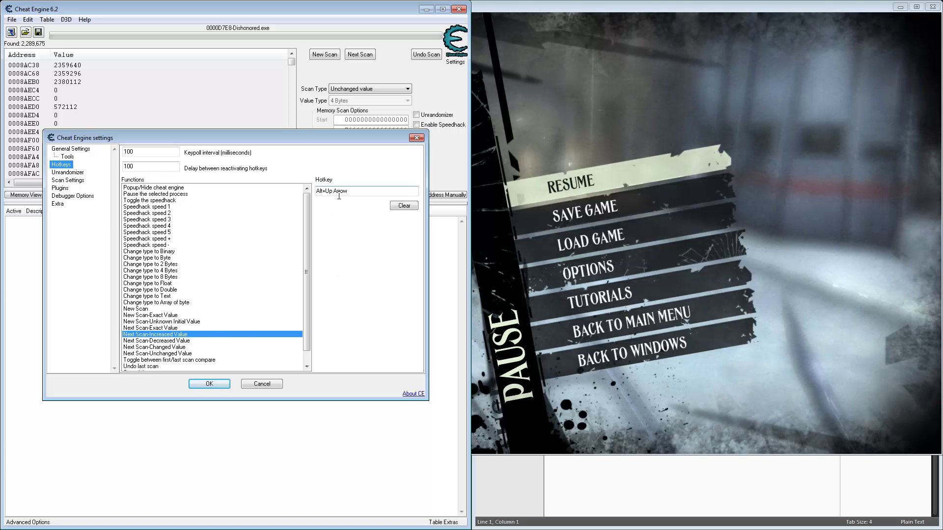
click(403, 206)
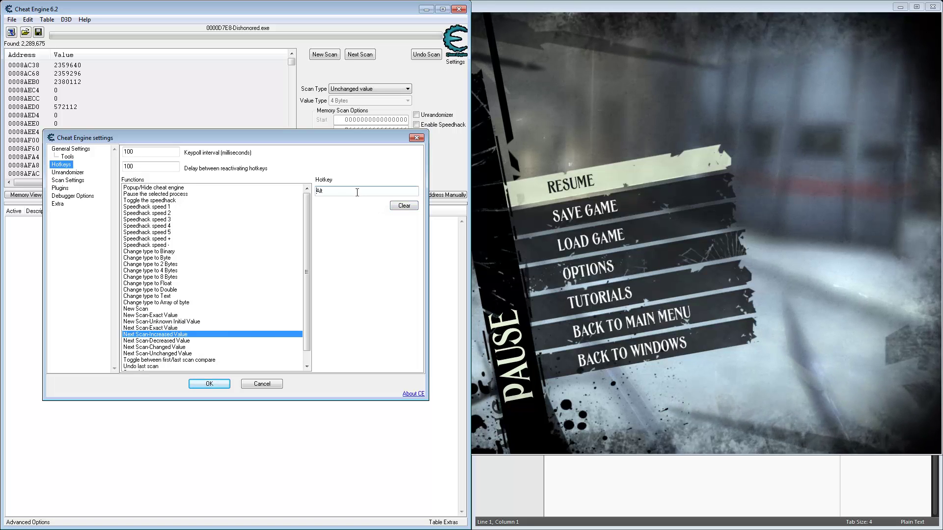
click(175, 341)
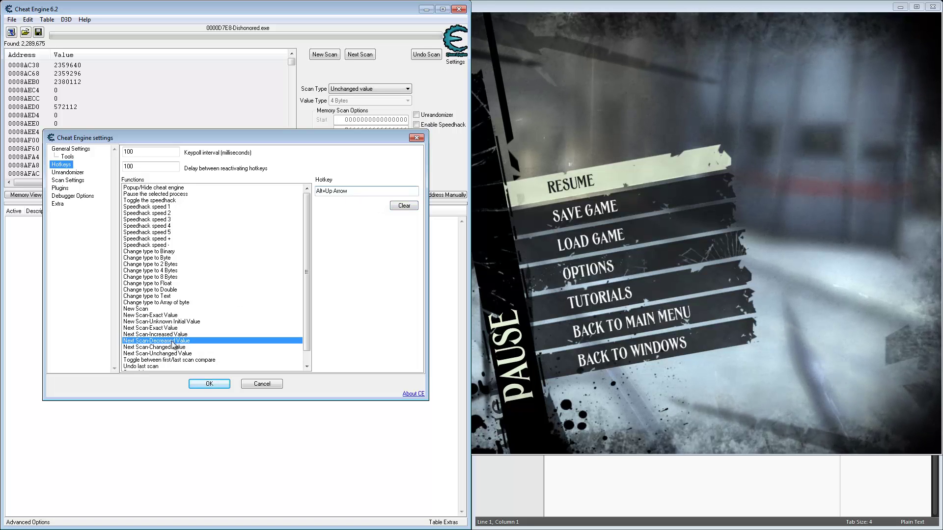
click(209, 384)
key(alt+Up)
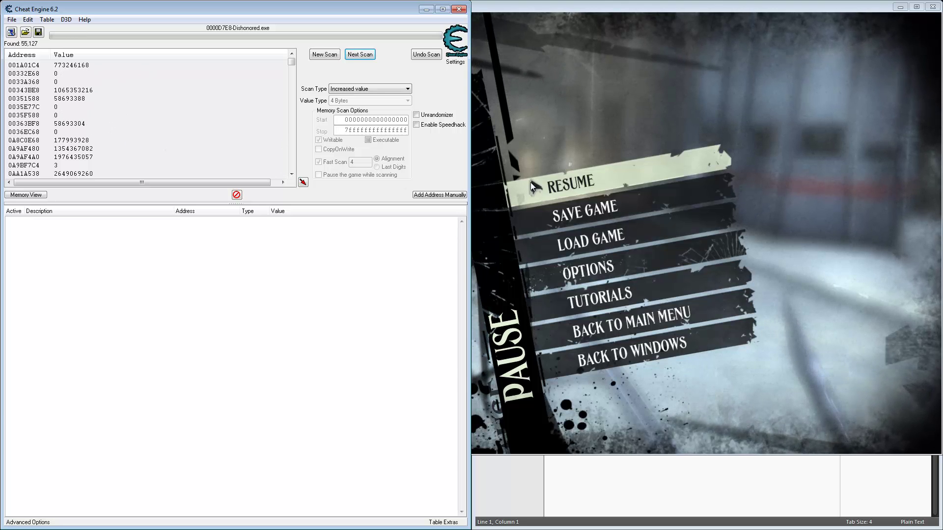
- Discard the scan results, play Dishonored briefly, and run a new 4-byte first scan for an unknown initial value
click(325, 54)
click(352, 90)
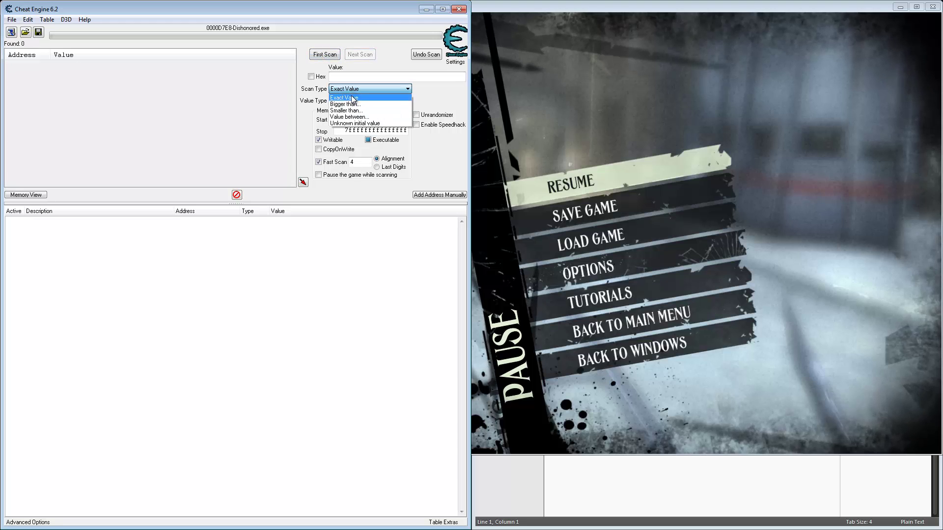
click(352, 123)
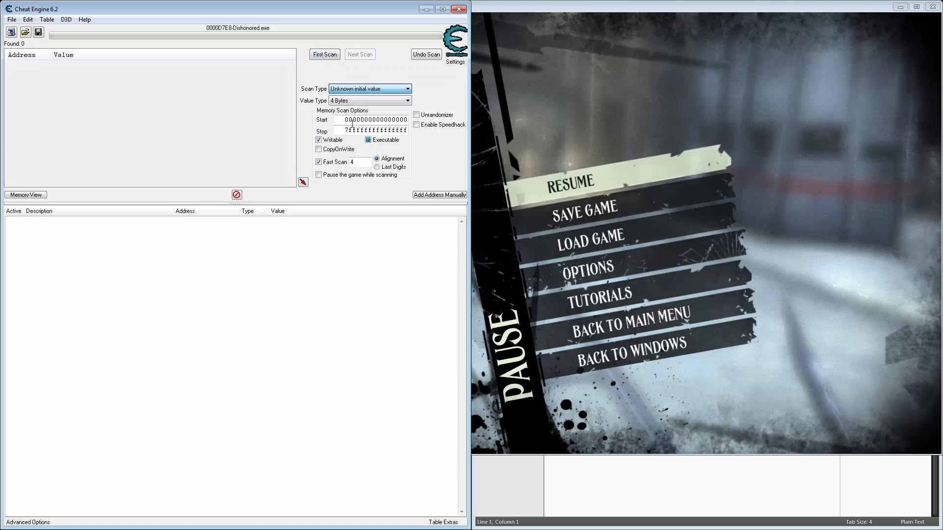
click(559, 162)
click(558, 178)
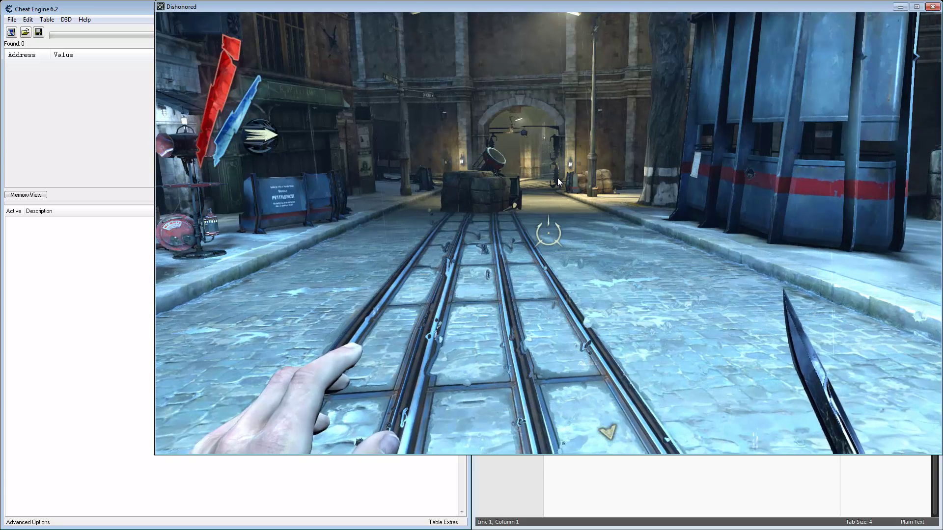
key(w)
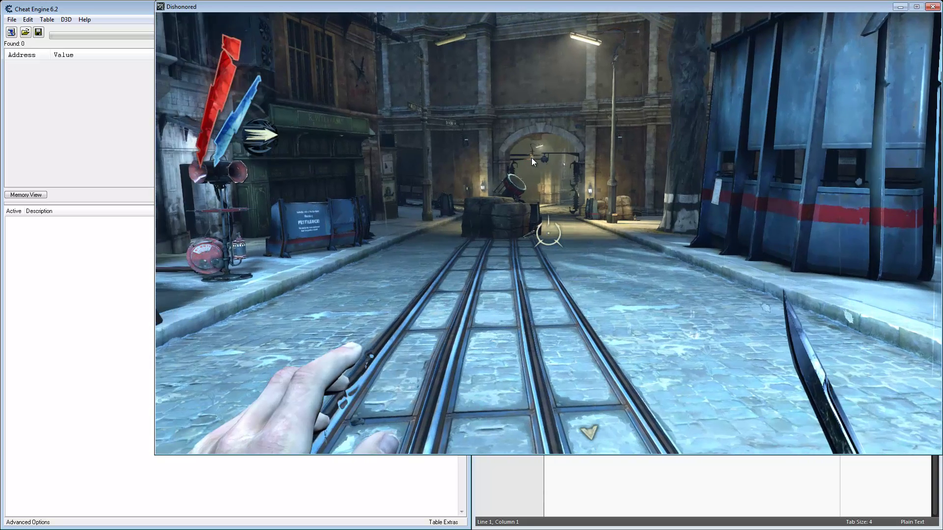
key(alt+Tab)
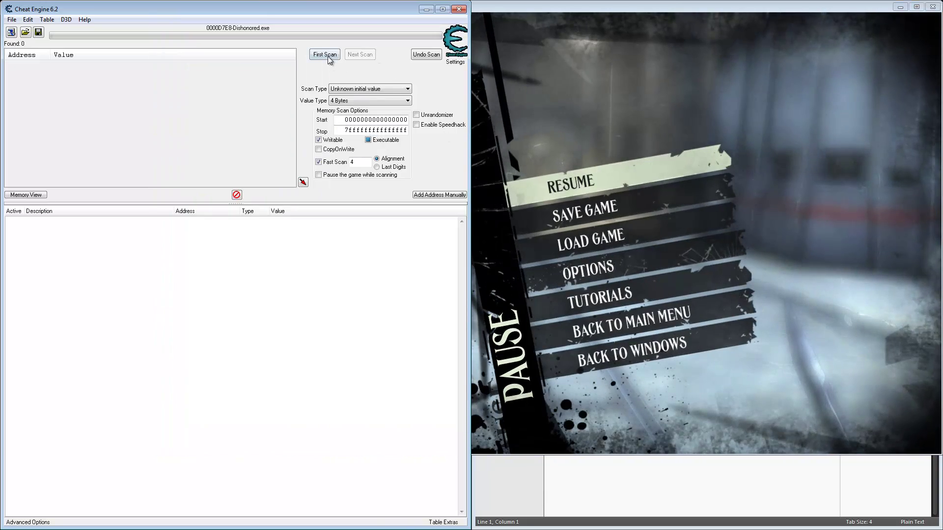
click(328, 56)
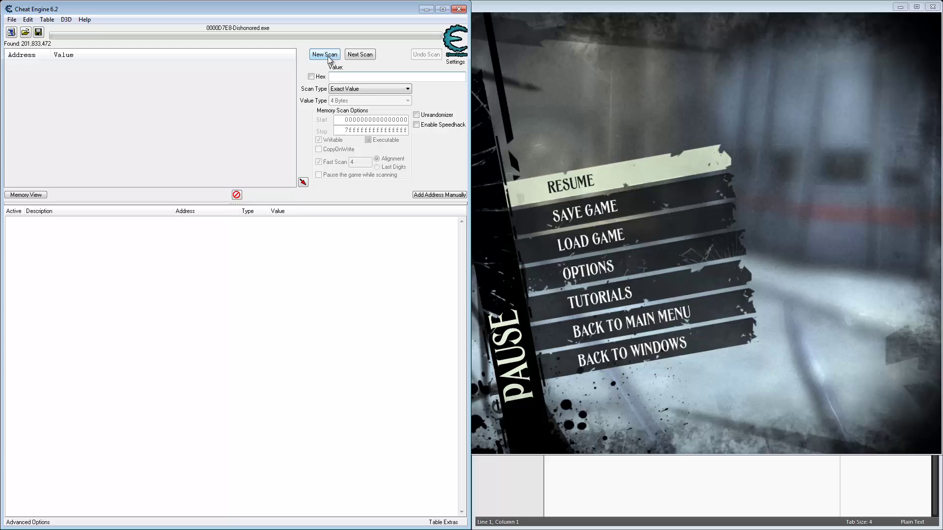
- Resume Dishonored, cast Blink along the street to spend mana, and pause the game
click(574, 179)
click(573, 180)
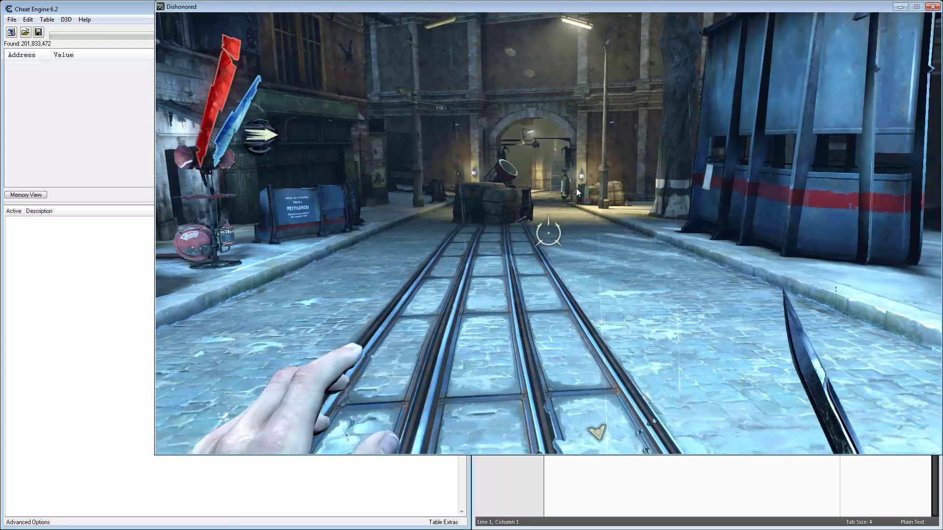
right_click(576, 188)
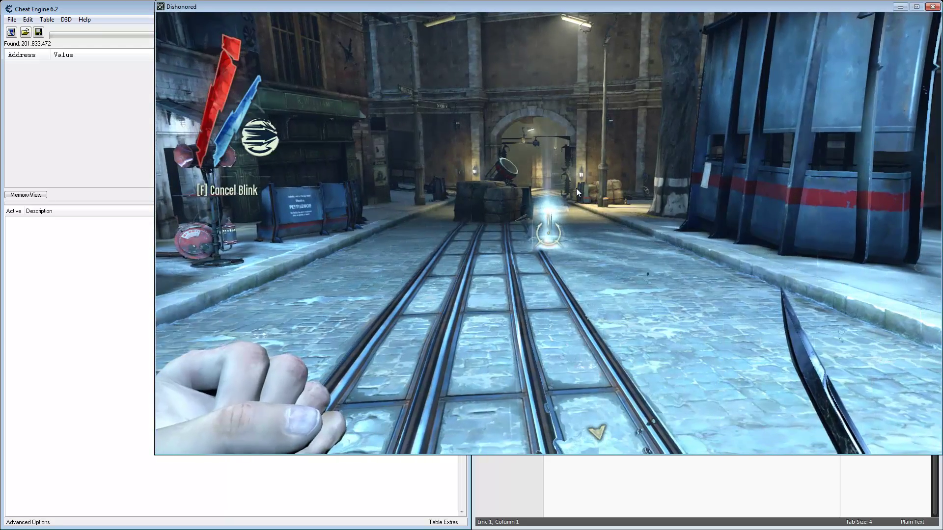
right_click(576, 188)
key(Escape)
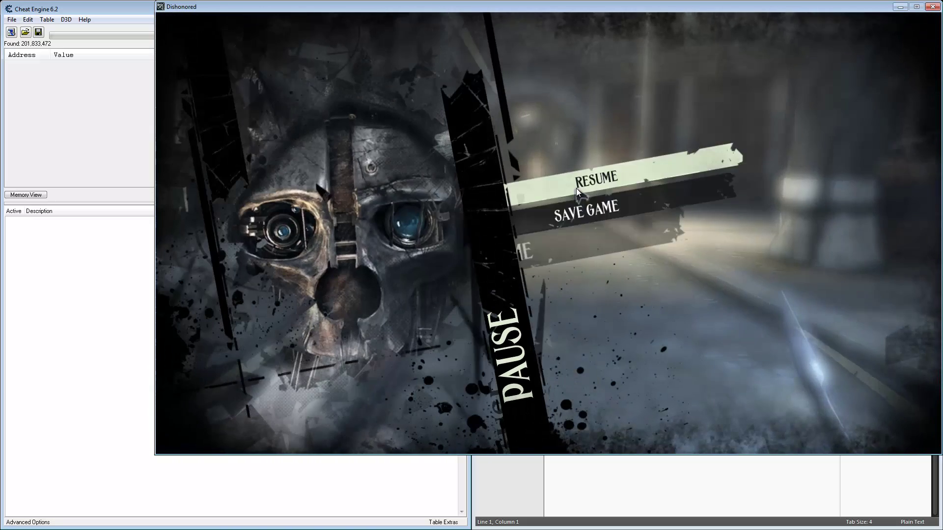
- Switch to Cheat Engine and run a next scan for decreased values while the game is paused
click(108, 9)
click(363, 89)
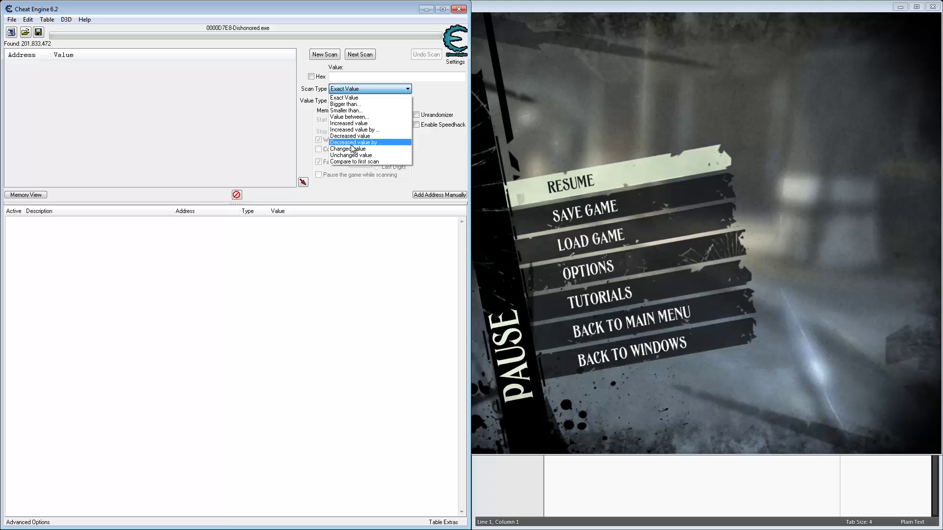
click(350, 136)
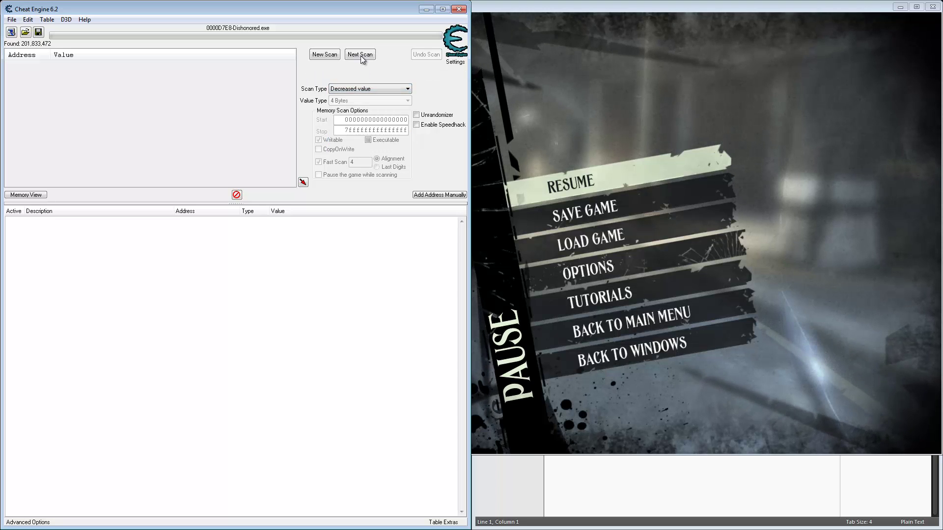
click(361, 54)
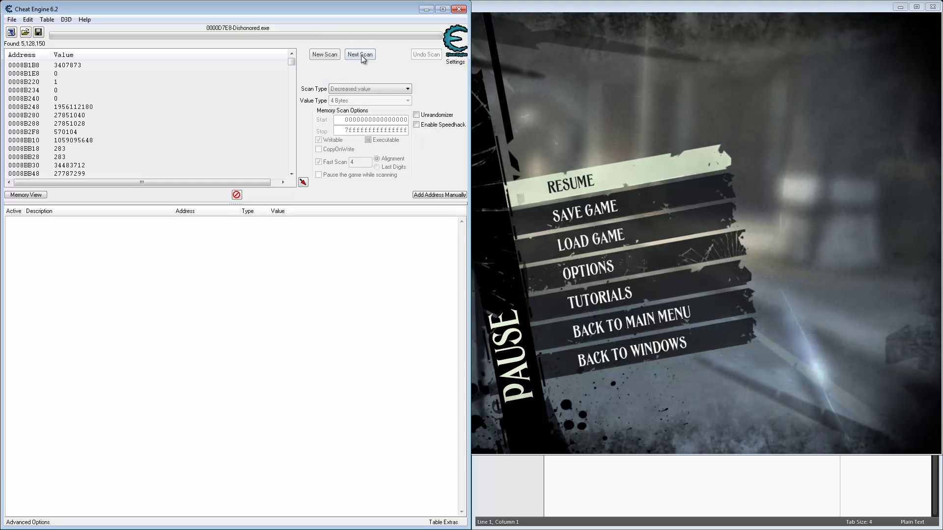
- Filter the found addresses with repeated next scans for unchanged values while mana stays constant in the paused game
click(370, 88)
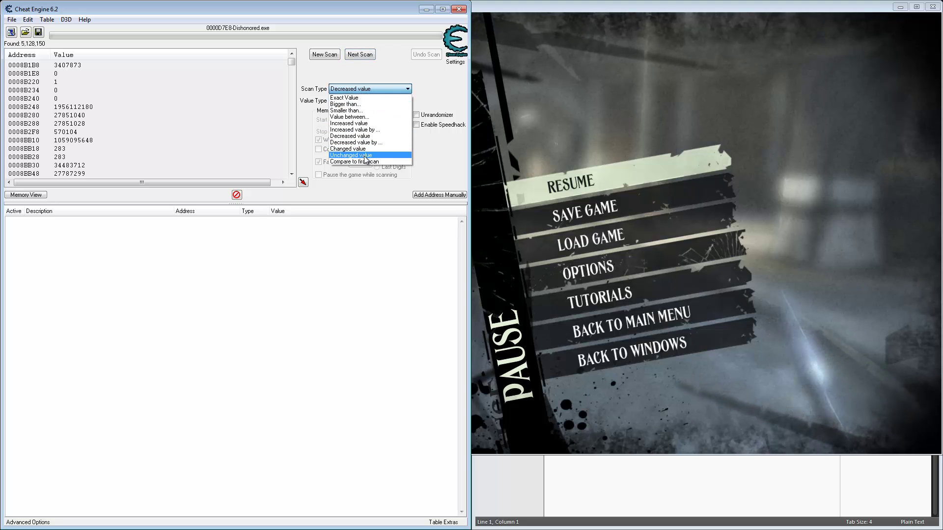
click(354, 159)
click(359, 57)
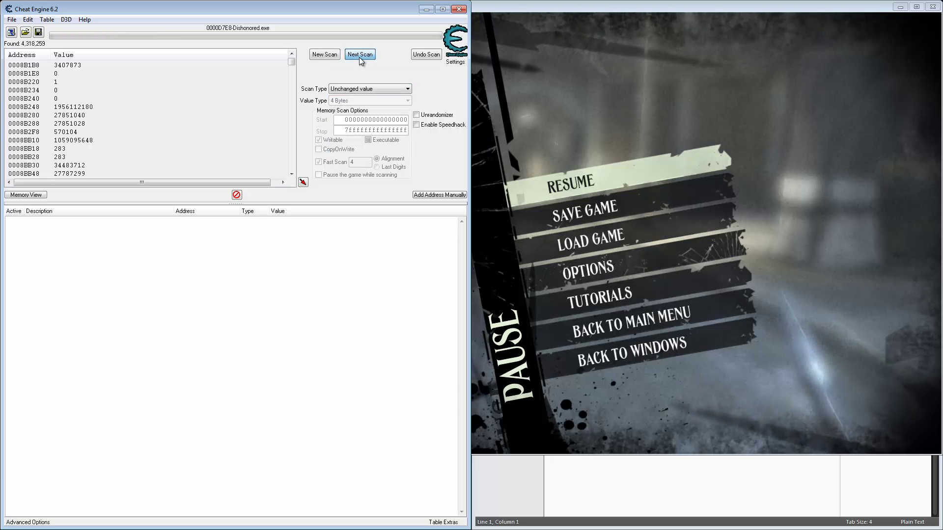
click(358, 57)
click(359, 57)
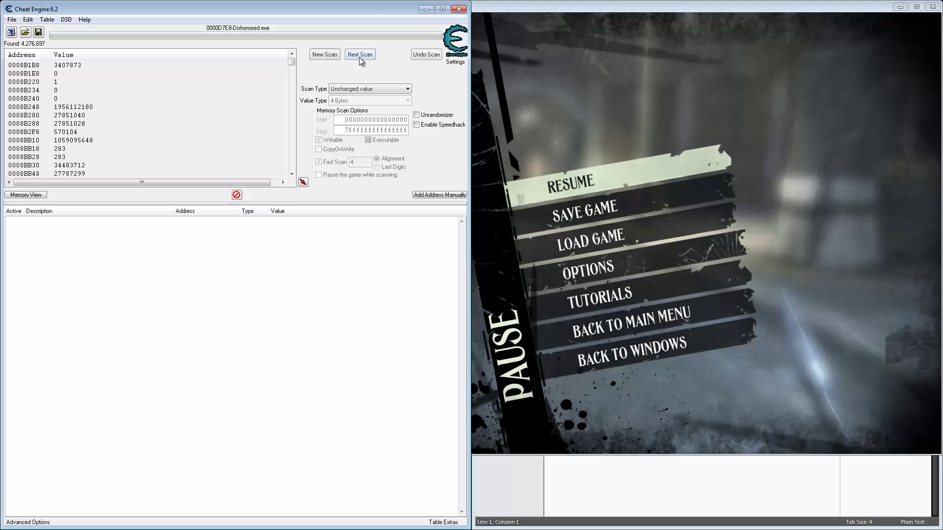
click(359, 57)
click(359, 57)
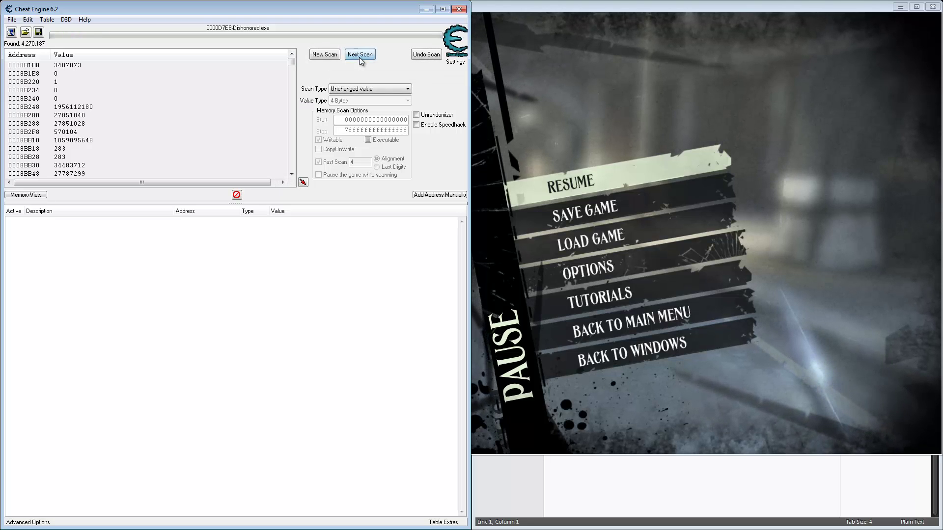
click(359, 57)
- Resume Dishonored, let the mana regenerate, scan for increased values, and return to Cheat Engine
click(607, 165)
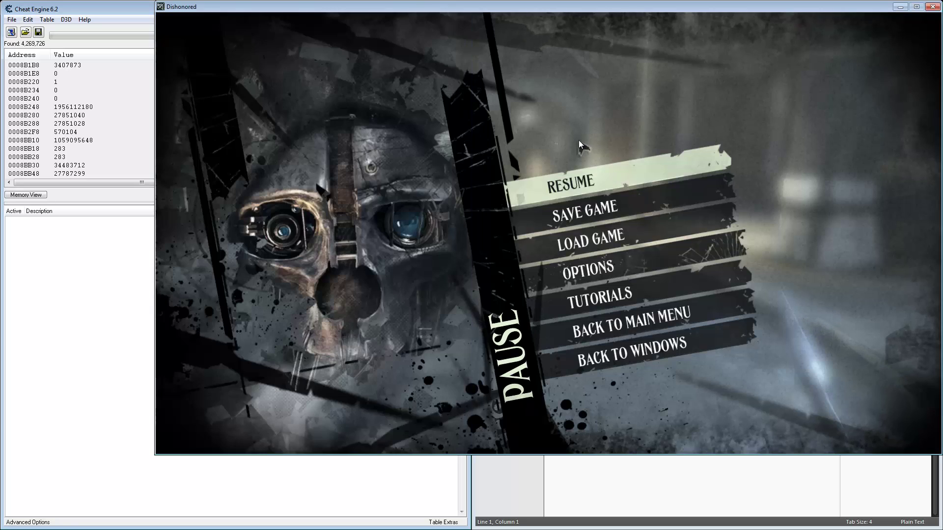
click(572, 181)
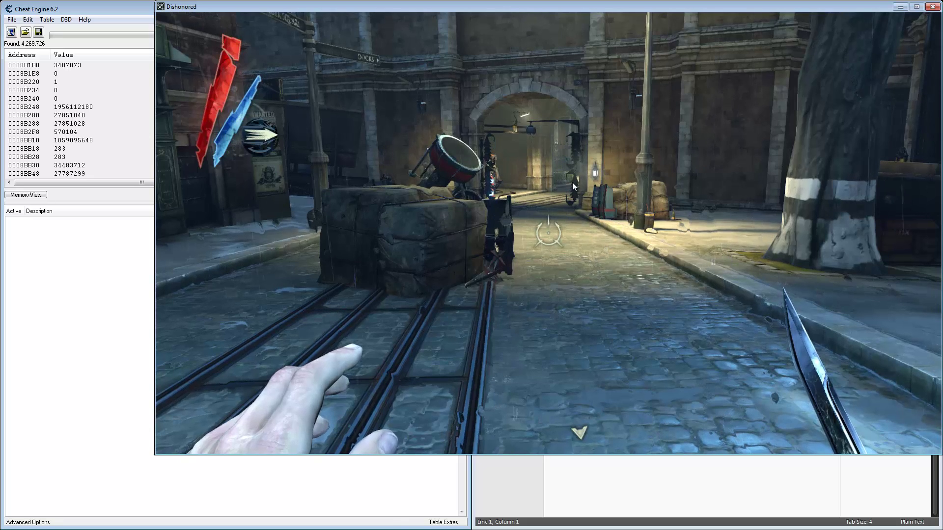
key(alt+Tab)
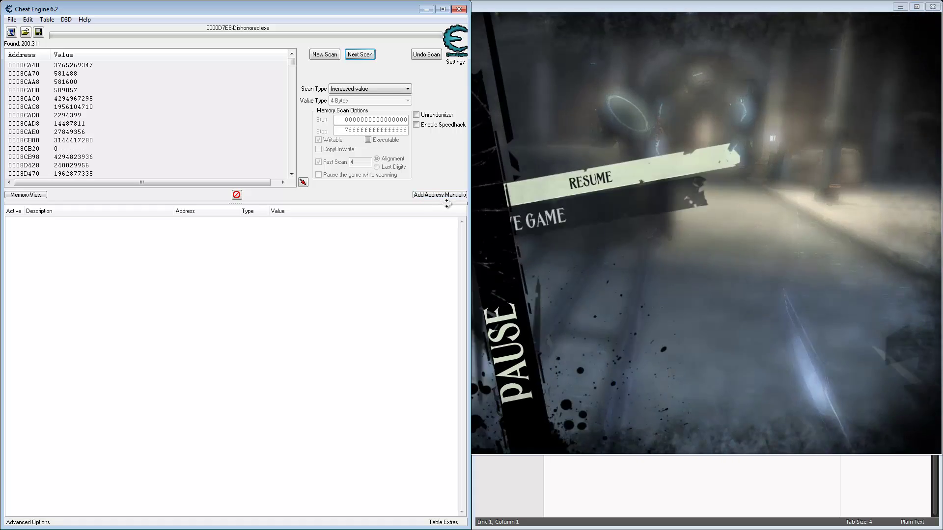
- Resume Dishonored, cast Blink along the tram tracks to spend mana, rescan the found addresses, and bring up Cheat Engine
click(649, 165)
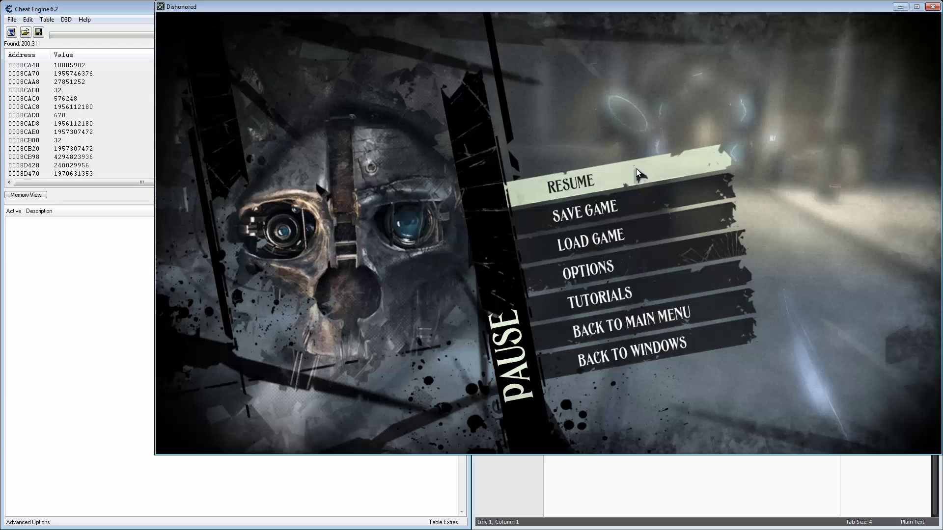
click(635, 169)
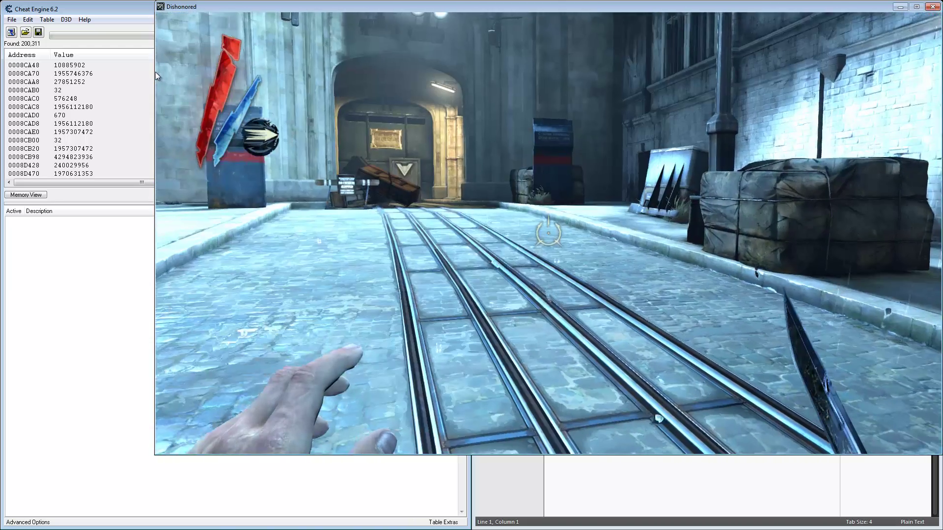
right_click(156, 73)
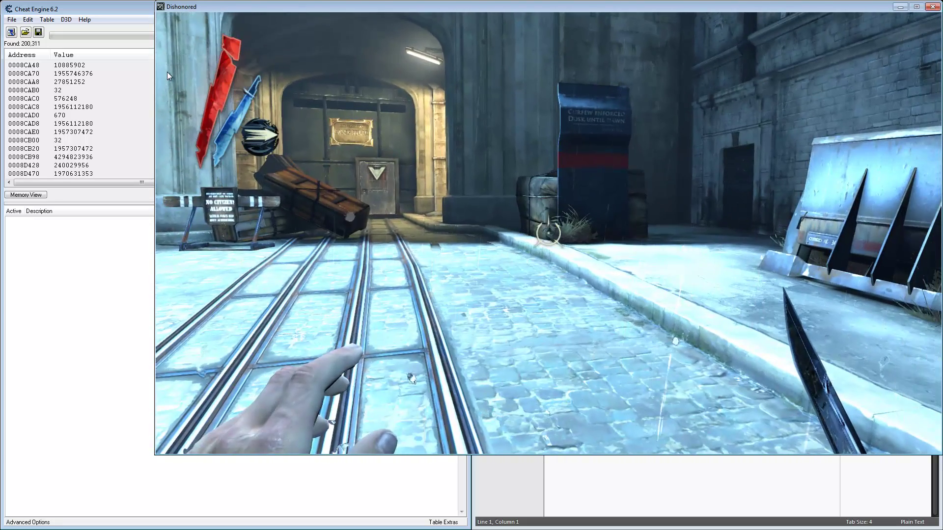
click(167, 72)
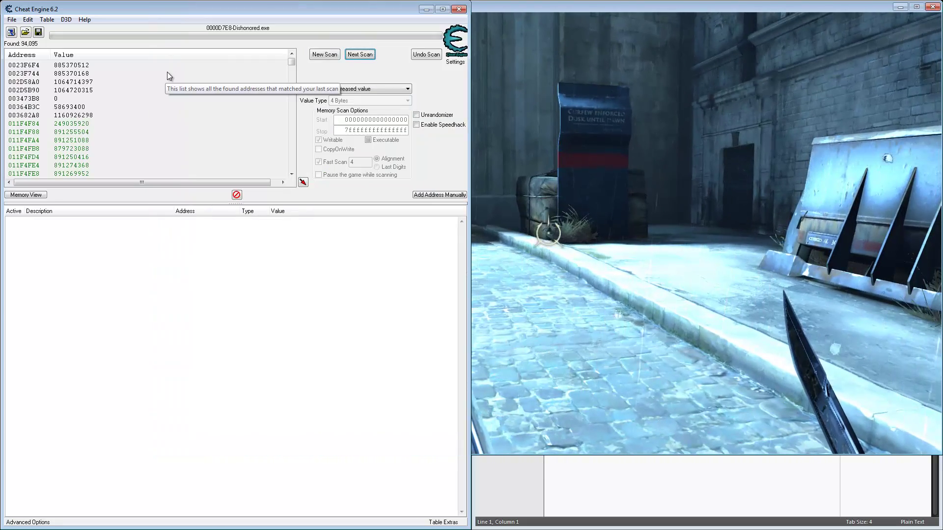
- Return to the game, cast Blink toward the Holger Square door, rescan in-game as mana changes and refills, and pause
key(alt+Tab)
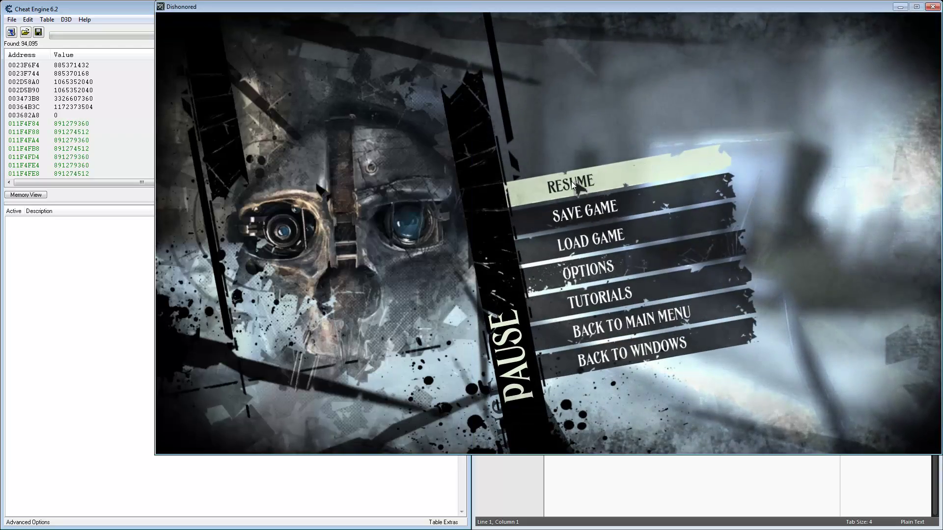
click(571, 181)
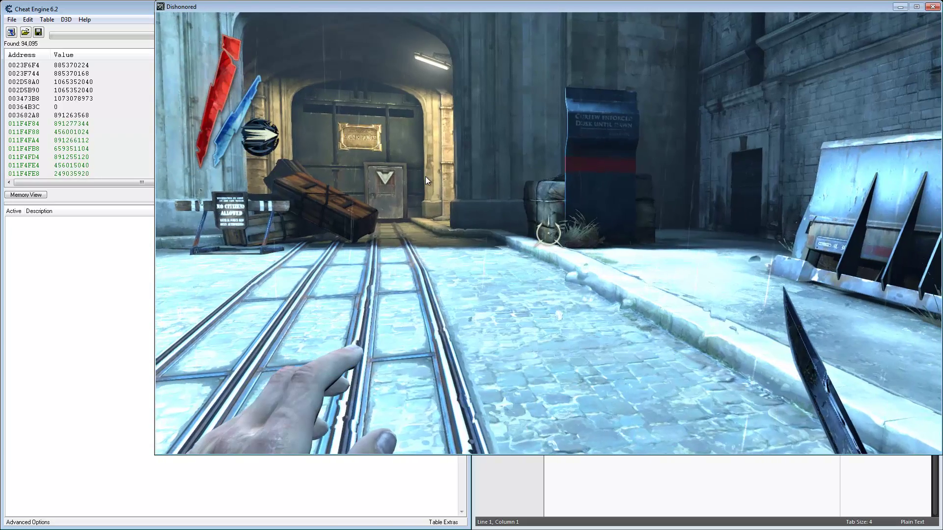
key(F6)
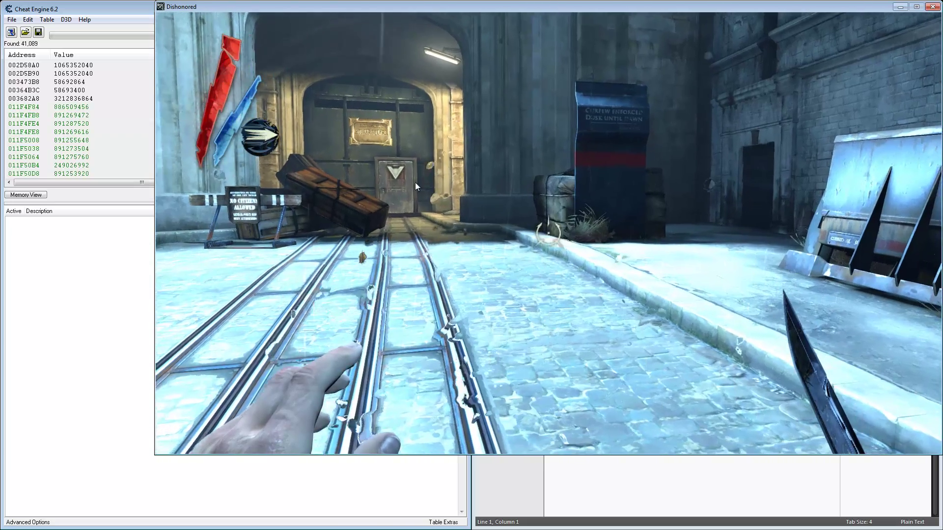
right_click(371, 186)
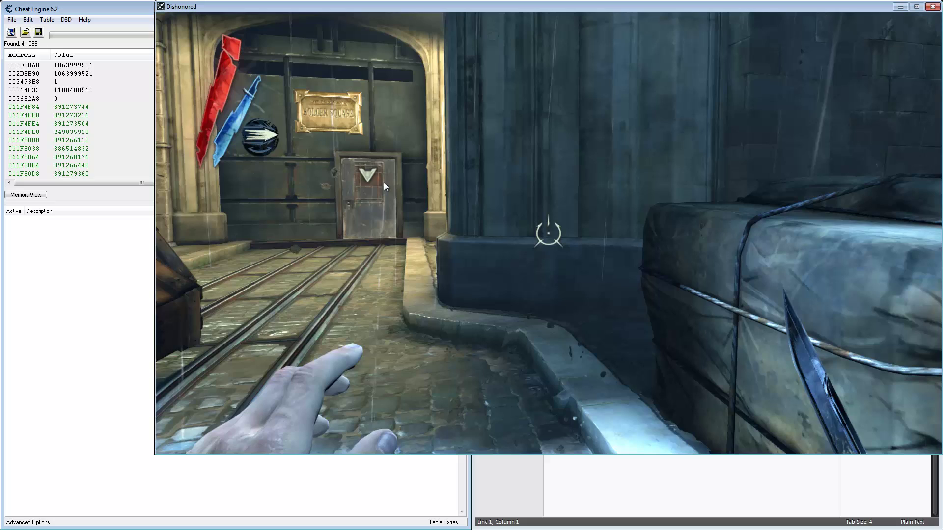
key(F6)
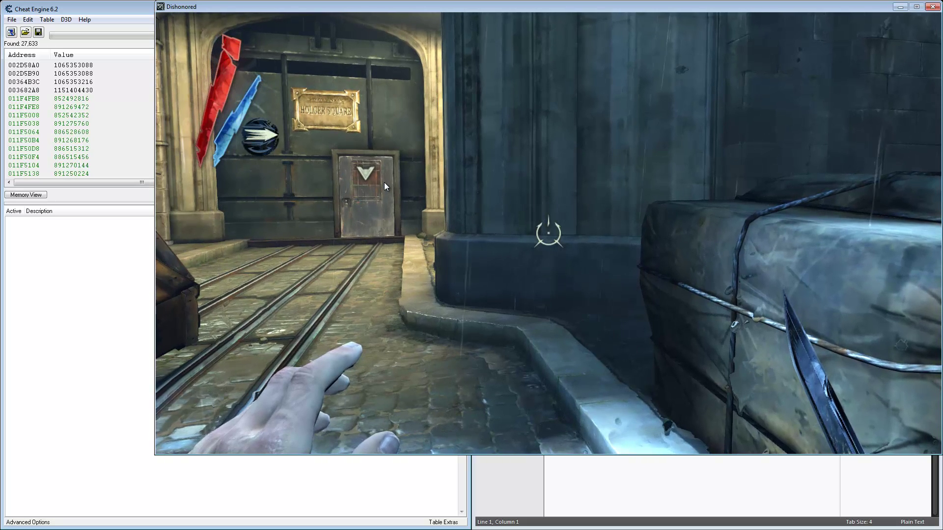
key(F6)
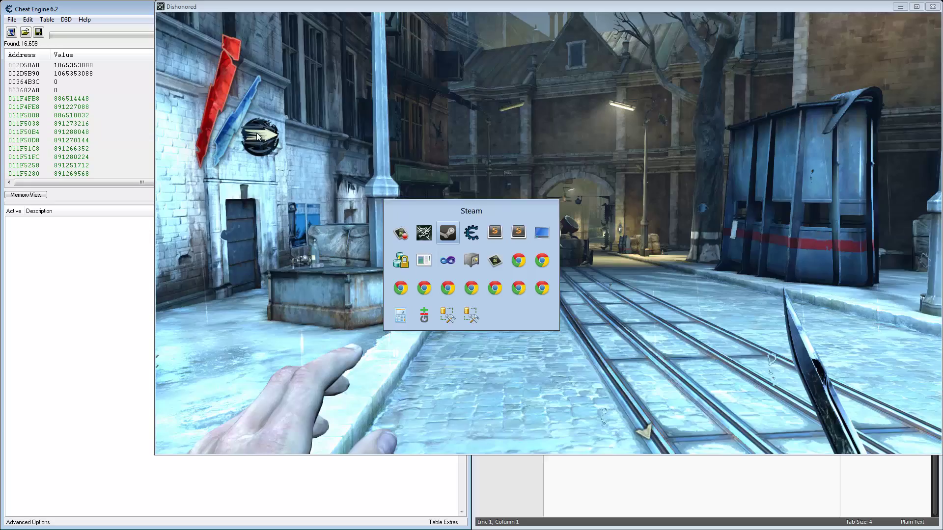
key(Escape)
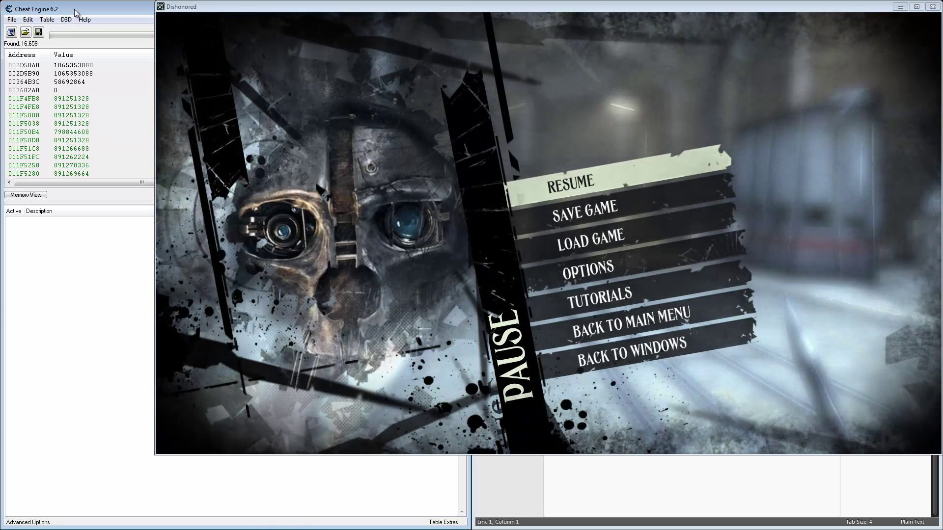
- Switch to Cheat Engine and run a next scan for unchanged values on the remaining addresses
click(76, 12)
click(347, 90)
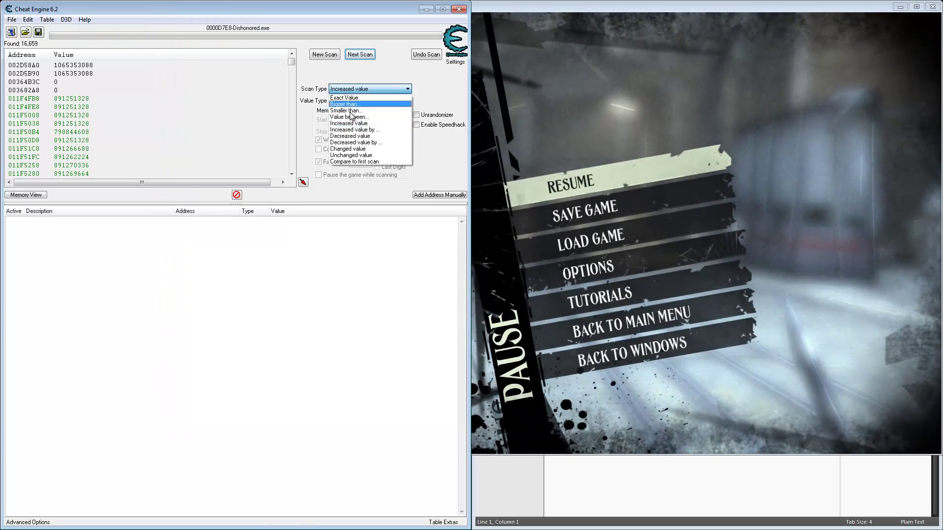
click(350, 155)
click(361, 55)
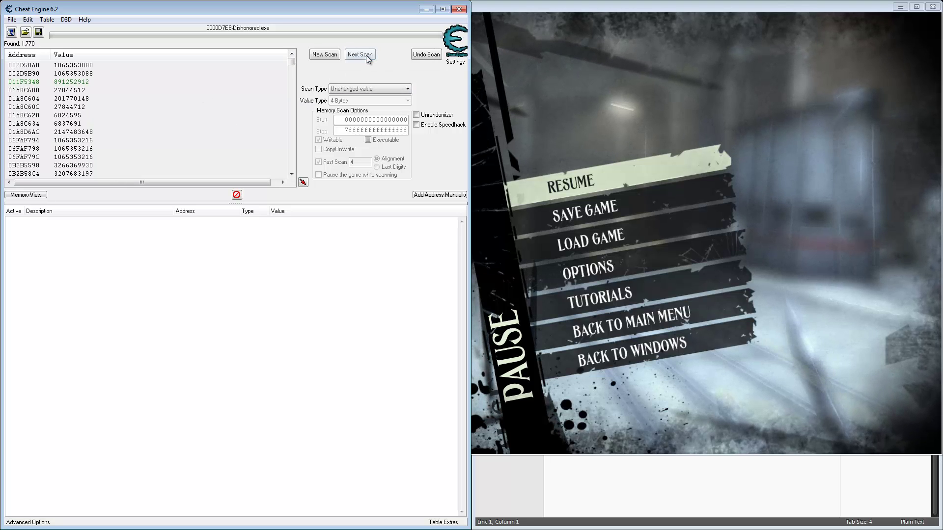
- Resume Dishonored, cast Blink down the street toward the archway, and rescan in-game as mana drops and refills
click(647, 119)
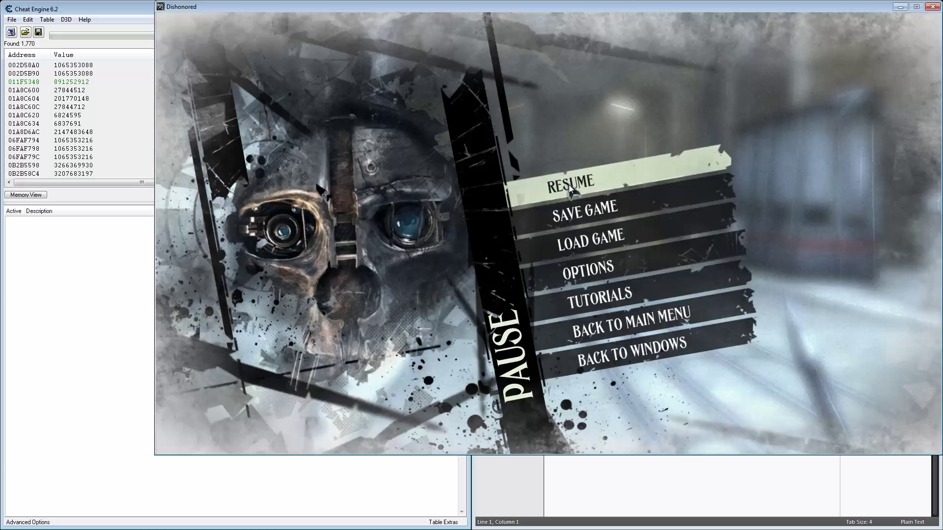
click(569, 184)
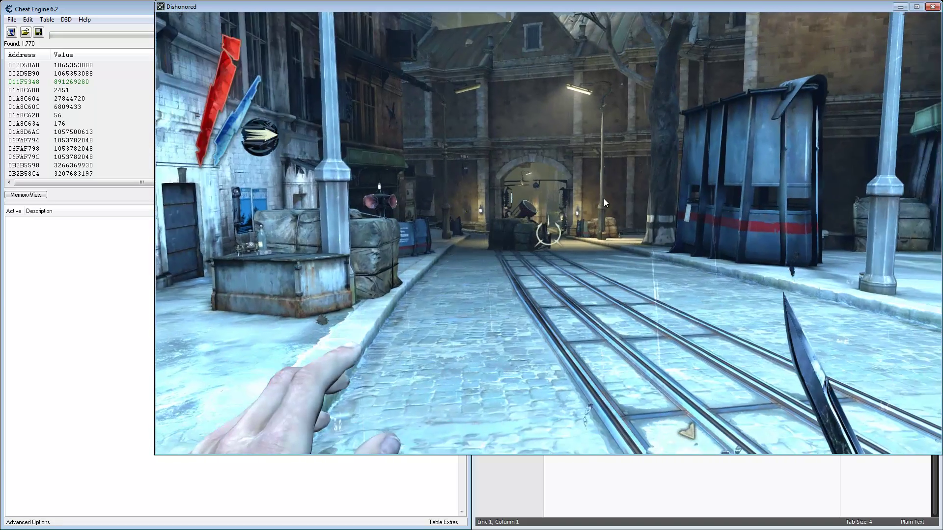
right_click(629, 205)
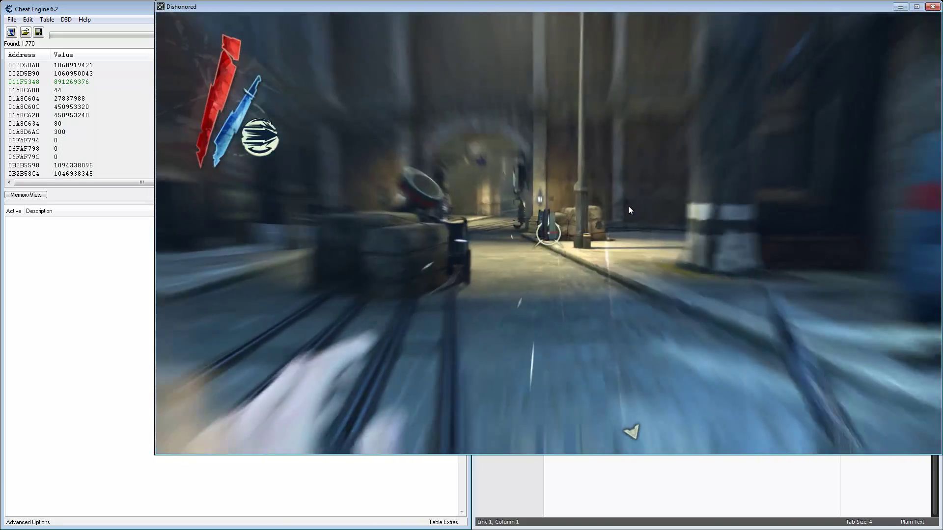
key(F2)
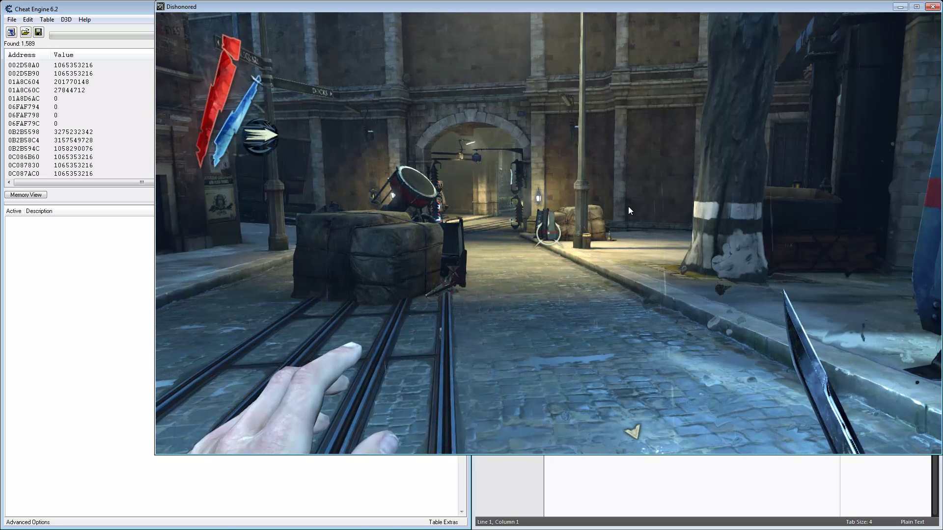
key(F2)
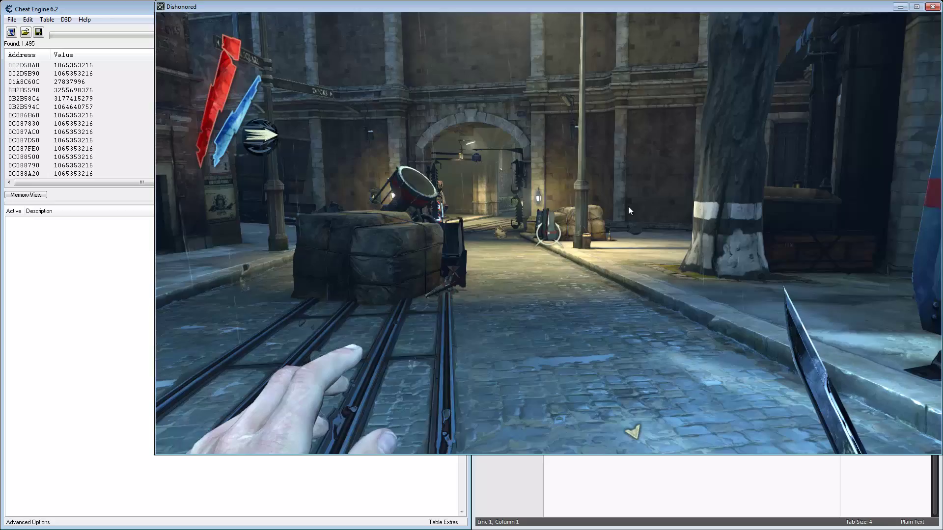
- Cast Blink again toward the lamppost, rescan after the mana drop, and scan for increased values once mana refills
right_click(629, 231)
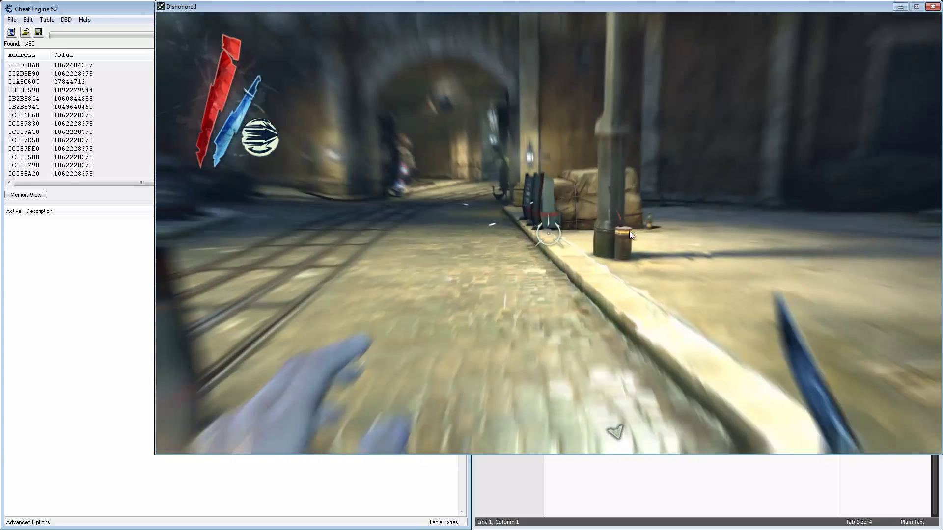
key(F2)
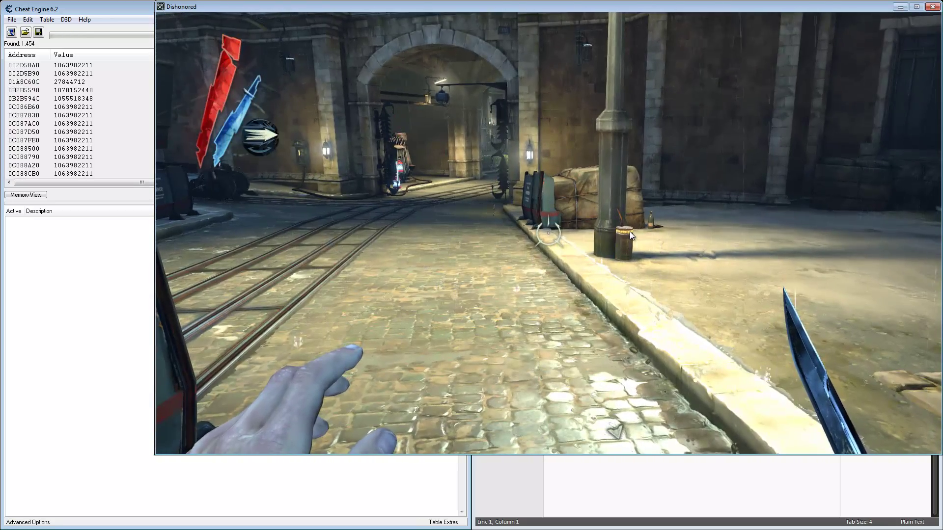
mouse_move(671, 233)
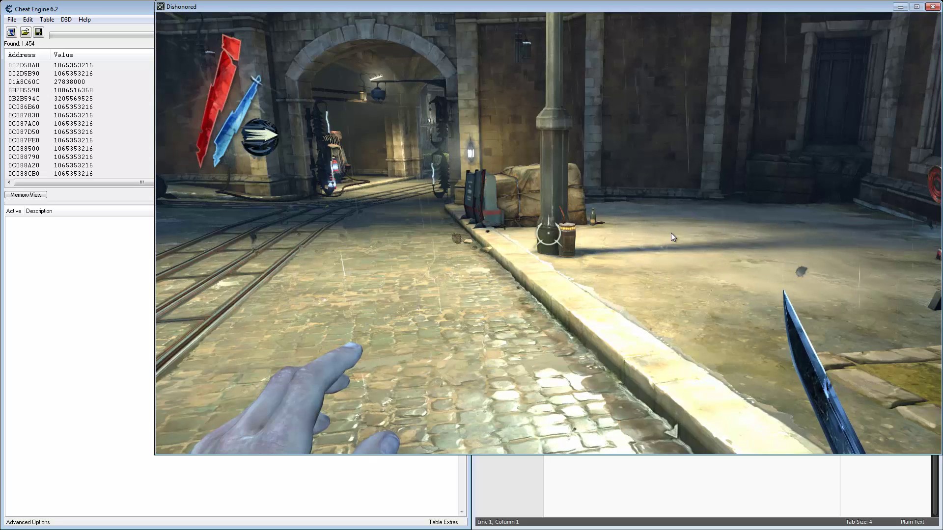
key(F2)
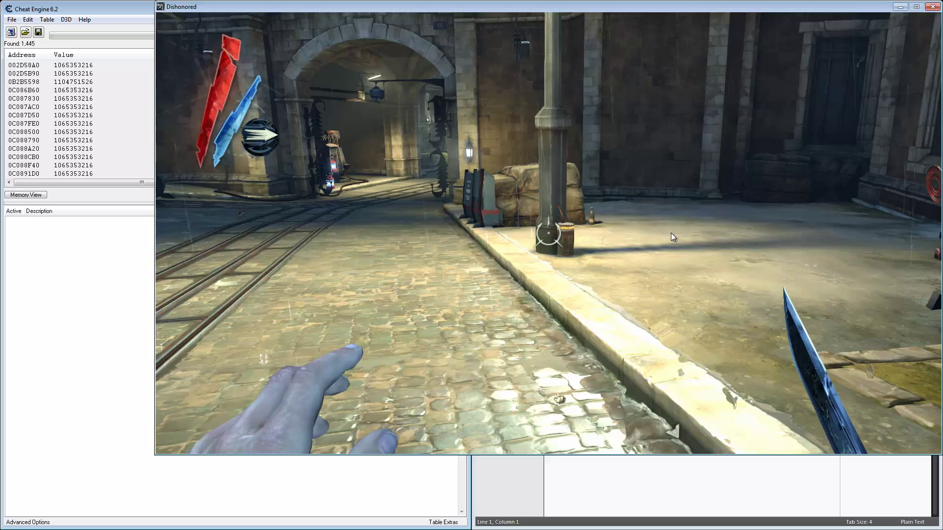
- Switch to Cheat Engine and filter the remaining addresses with two next scans for unchanged values
key(alt+Tab)
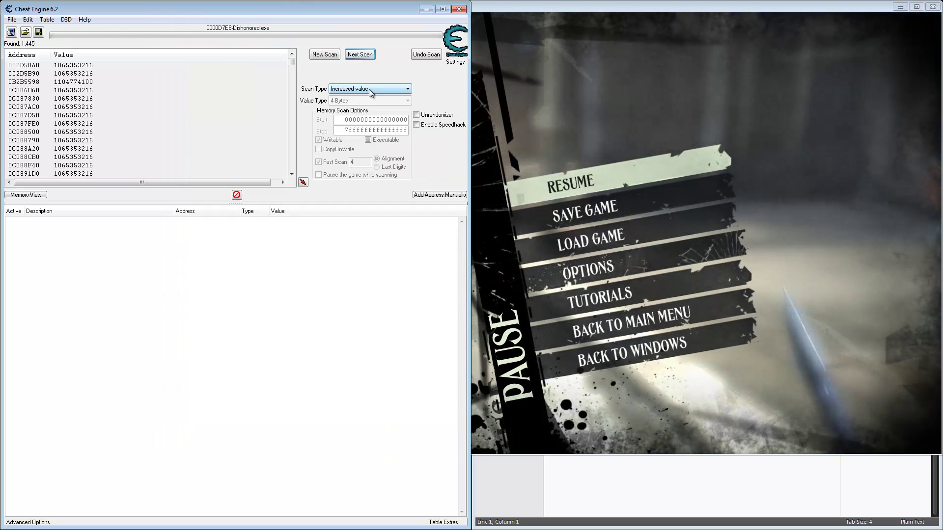
click(362, 93)
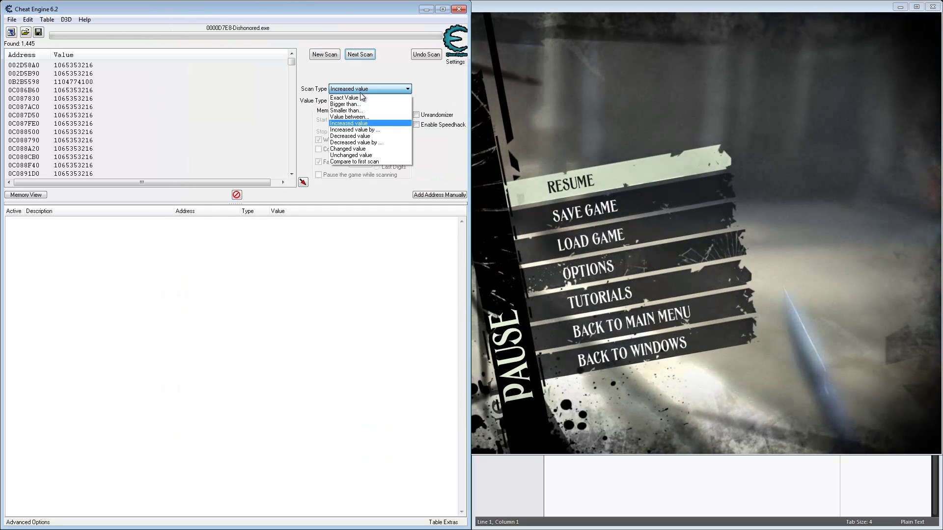
click(352, 155)
click(360, 54)
click(360, 55)
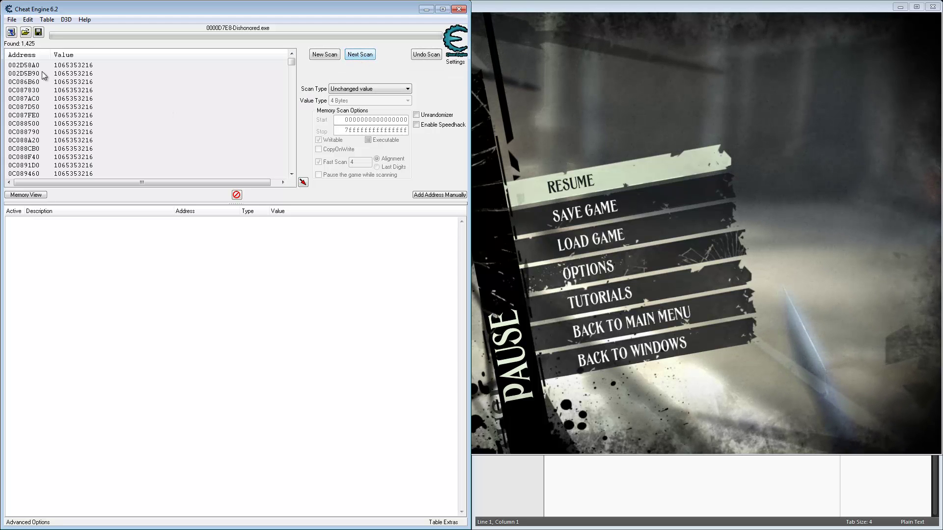
- Resume Dishonored, turn the view along the street without using mana, and return to Cheat Engine
click(625, 150)
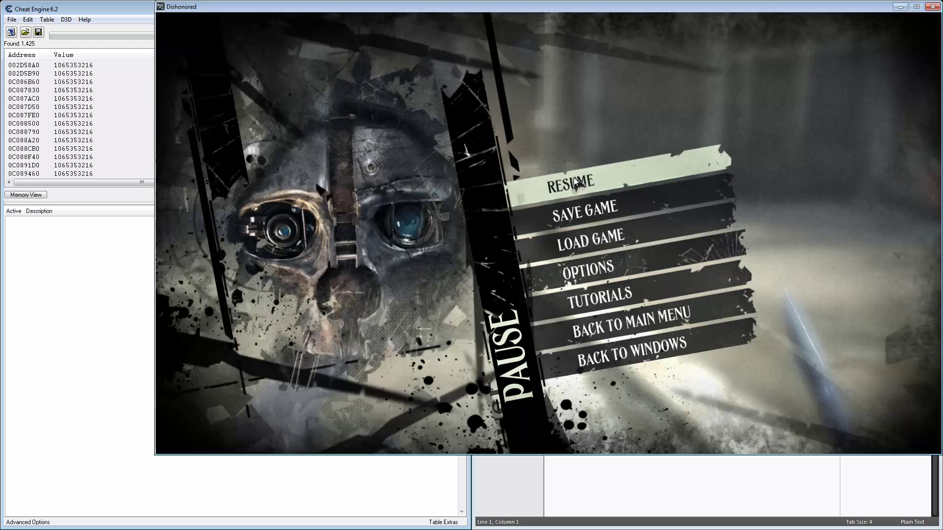
click(593, 176)
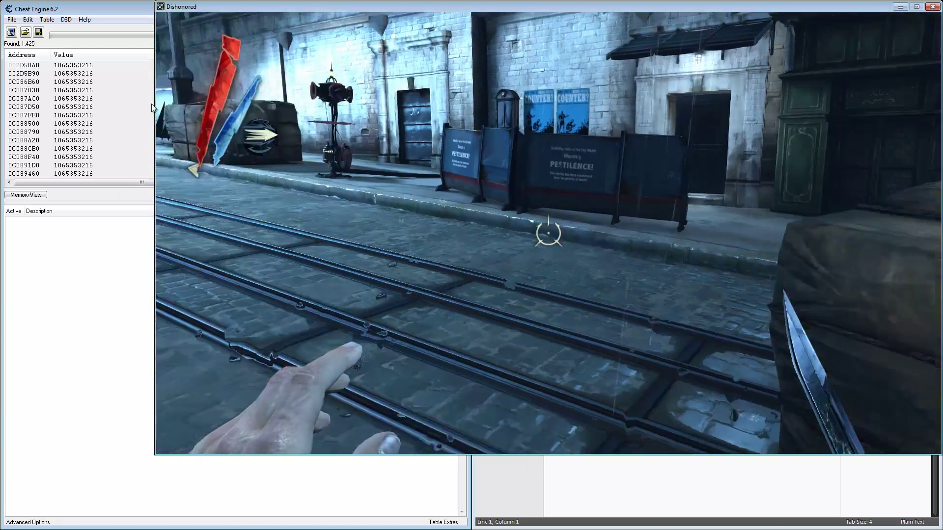
key(alt+Tab)
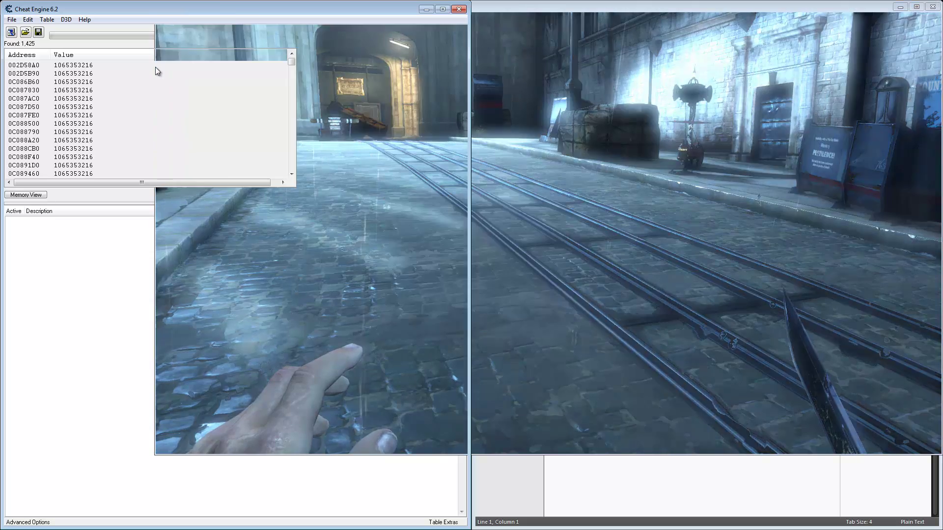
- Run a next scan for unchanged values compared to the first scan, and set the comparison back to the last scan
click(359, 89)
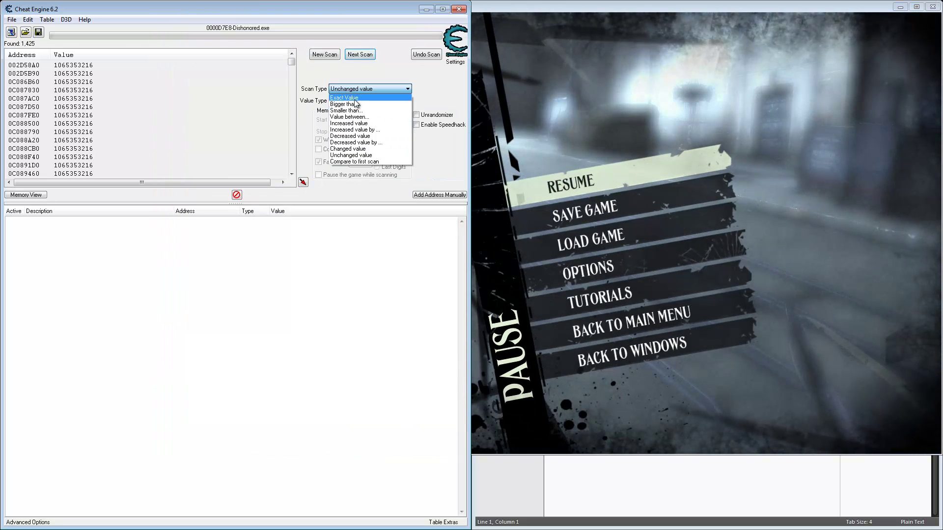
click(357, 161)
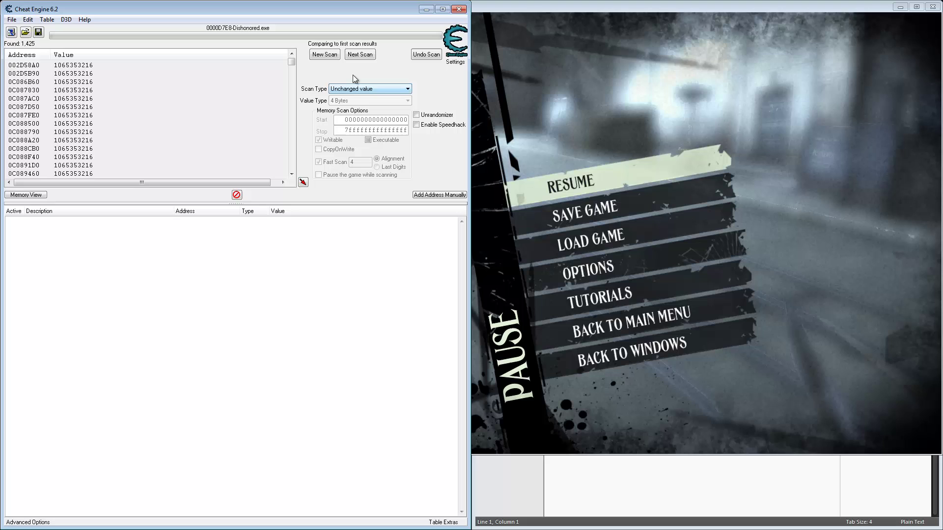
click(361, 54)
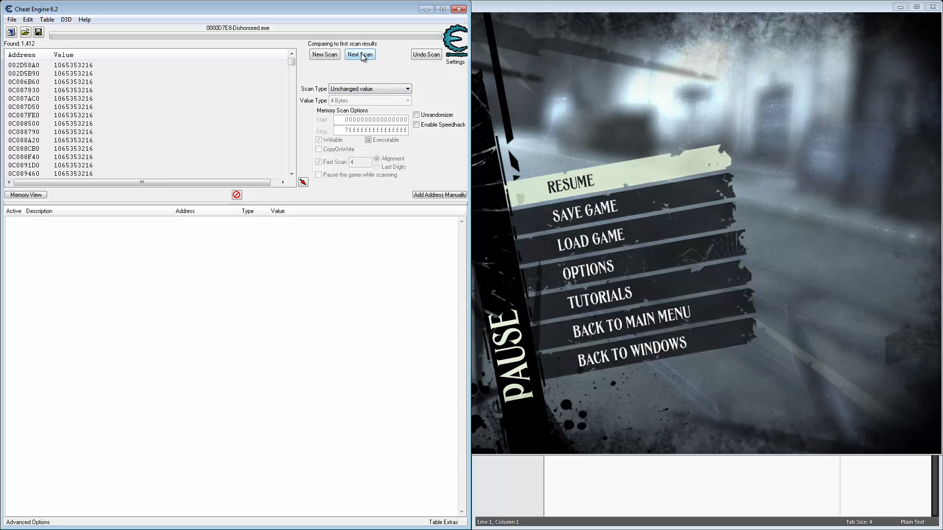
click(358, 90)
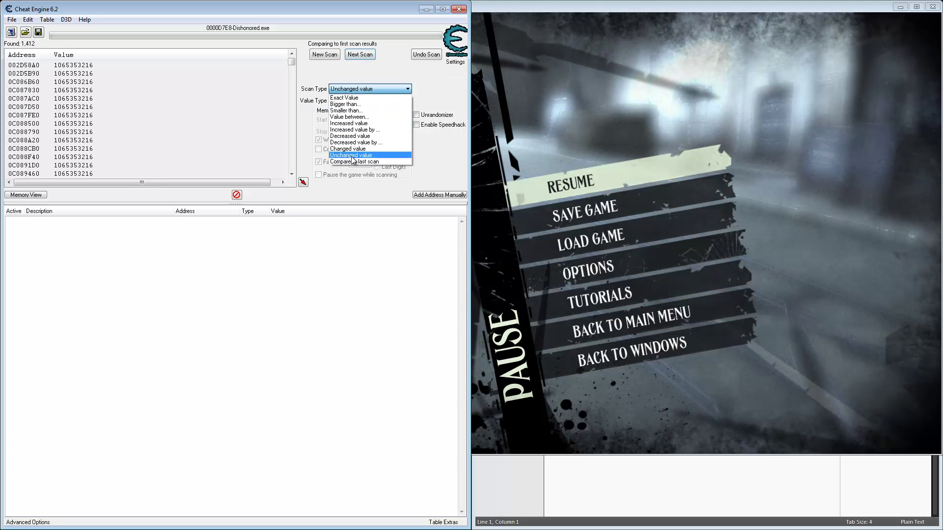
click(351, 162)
- Resume Dishonored, walk toward Holger Square, cast Blink, scan for decreased values as mana drops, and return to Cheat Engine
click(557, 186)
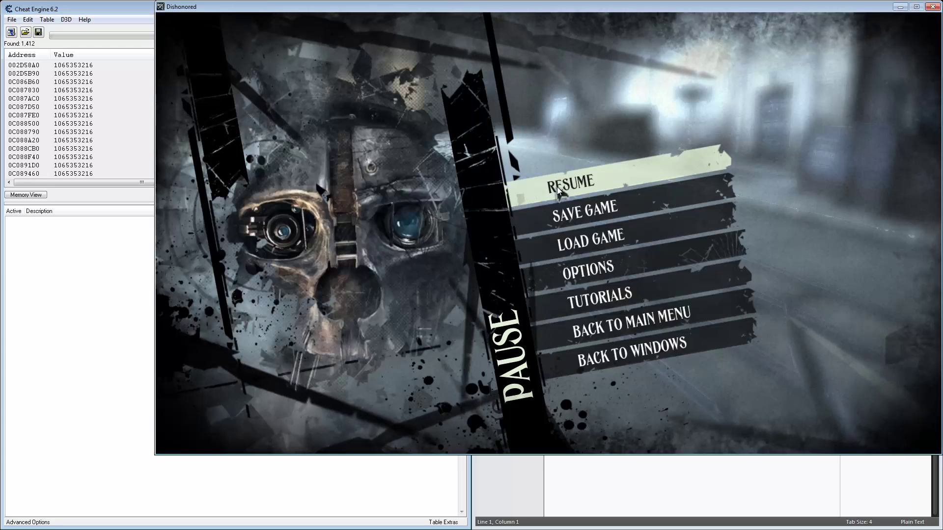
key(w)
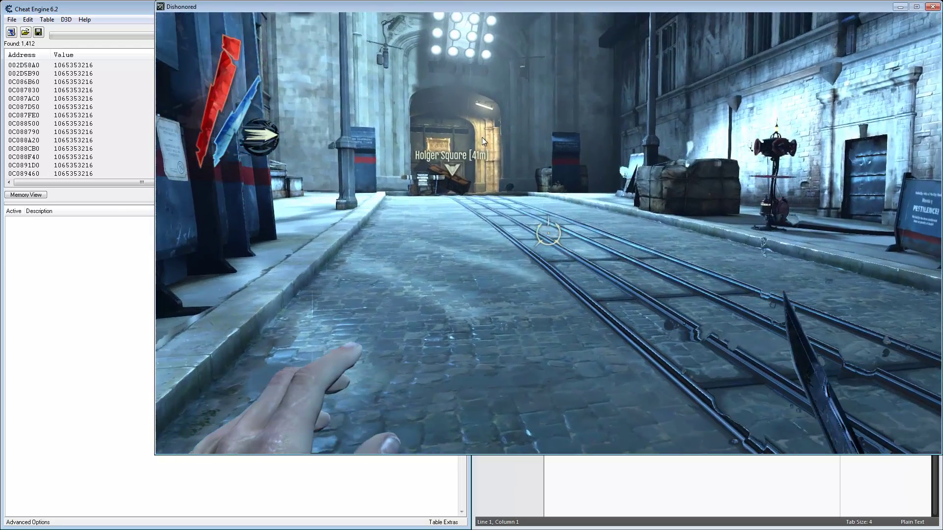
key(w)
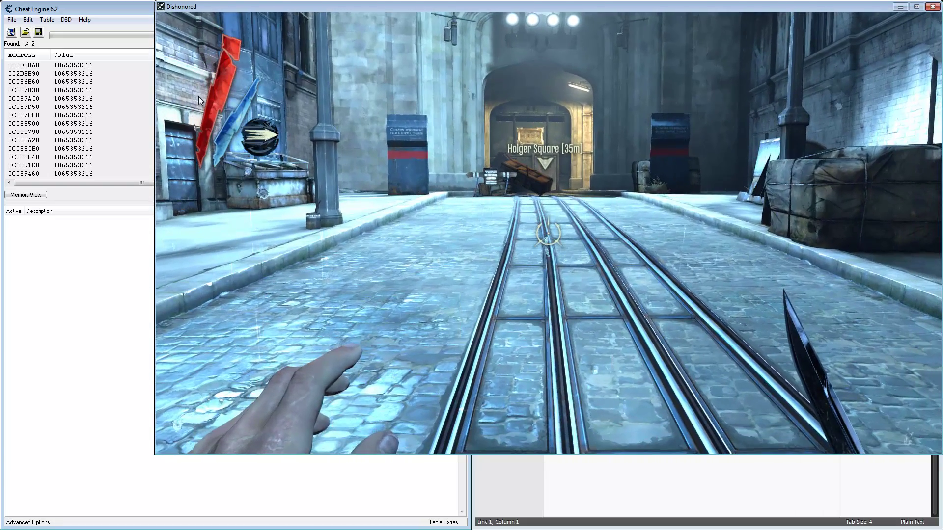
right_click(199, 101)
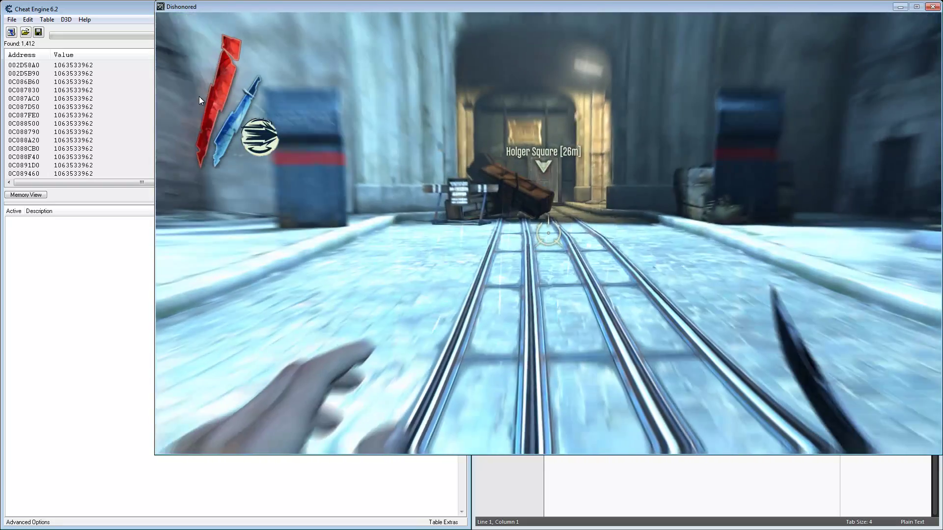
key(alt+Tab)
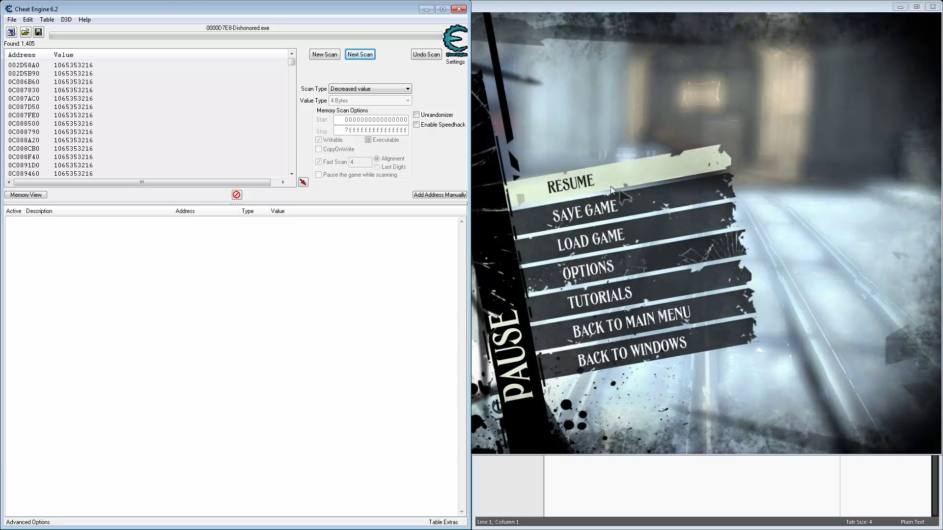
- Resume Dishonored, aim Blink down the street and cancel it, scan for increased values, and return to Cheat Engine
click(611, 187)
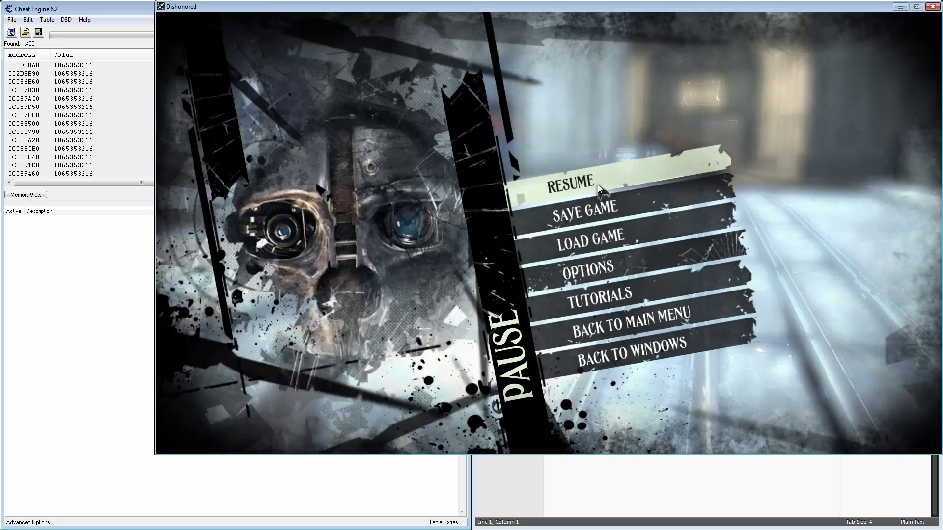
click(592, 184)
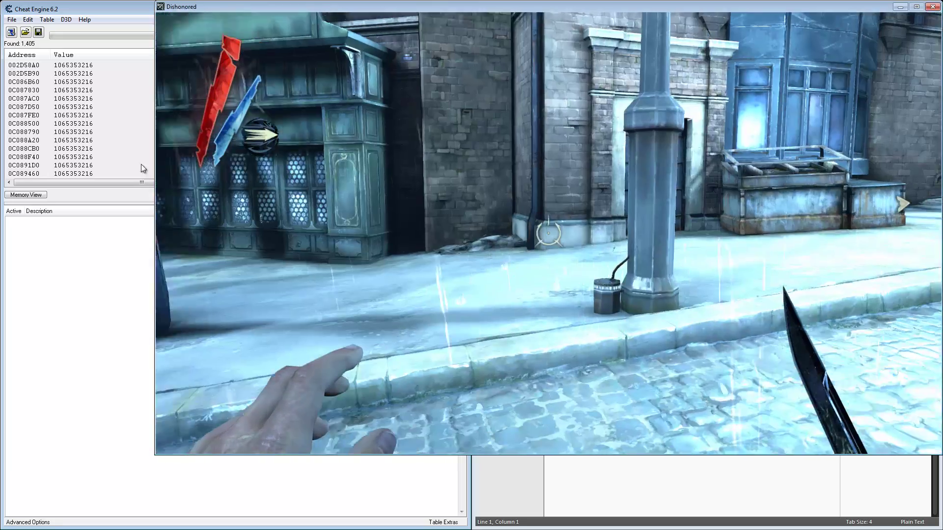
right_click(377, 216)
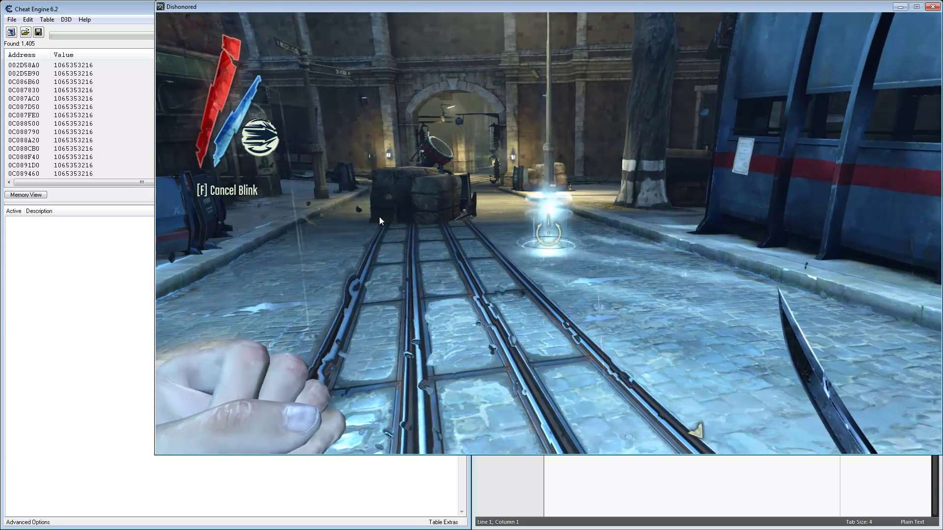
key(f)
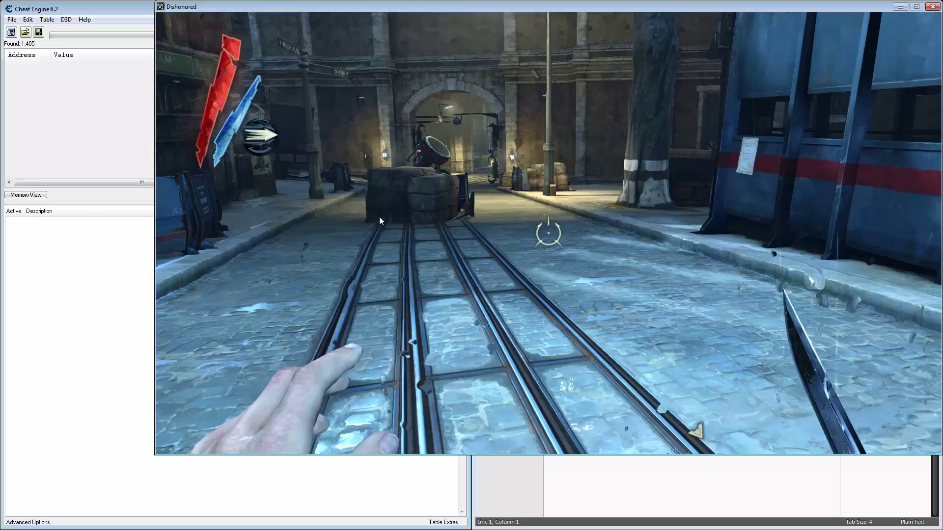
key(alt+Tab)
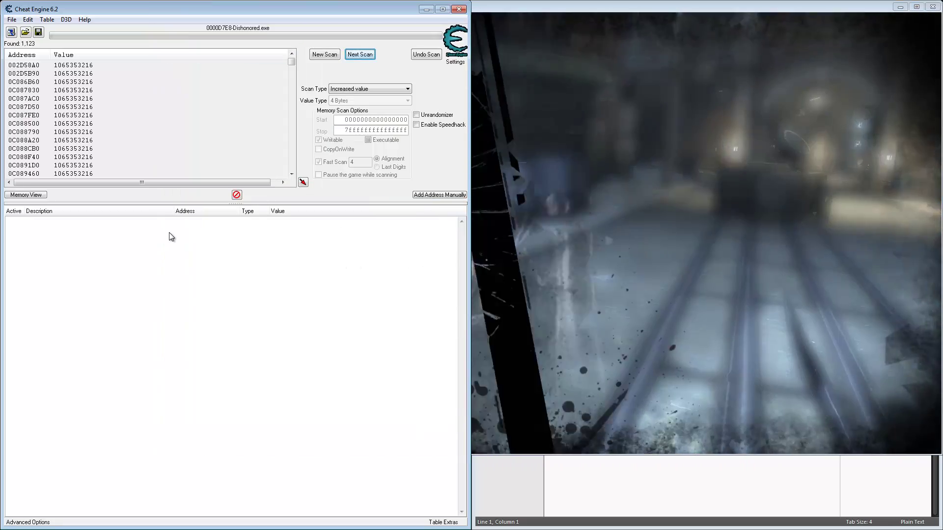
- Resume Dishonored and cast Blink repeatedly down the street through the archway, rescanning for decreased values as mana drains
click(579, 167)
click(574, 181)
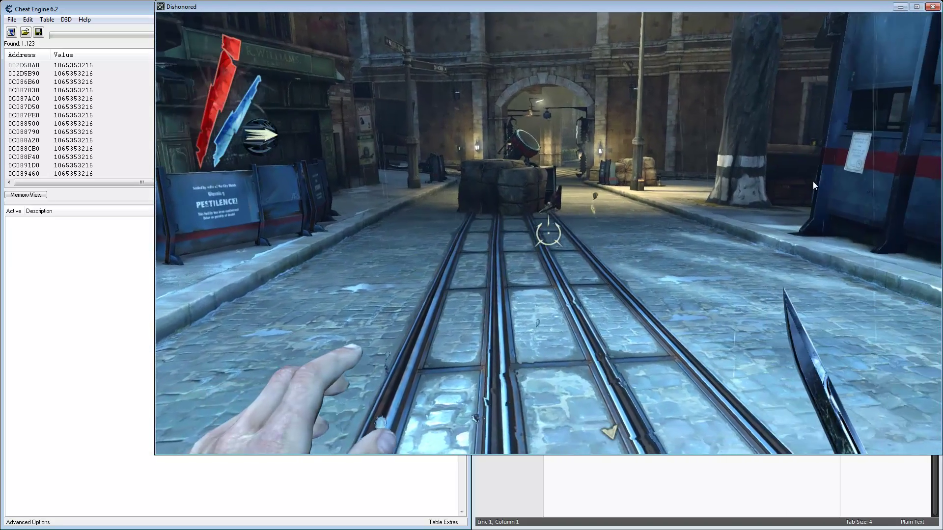
right_click(819, 182)
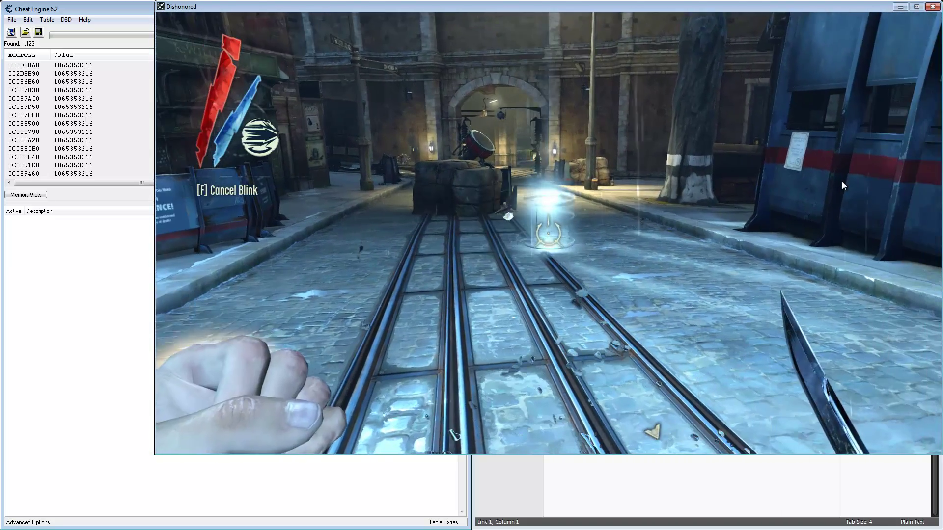
right_click(841, 181)
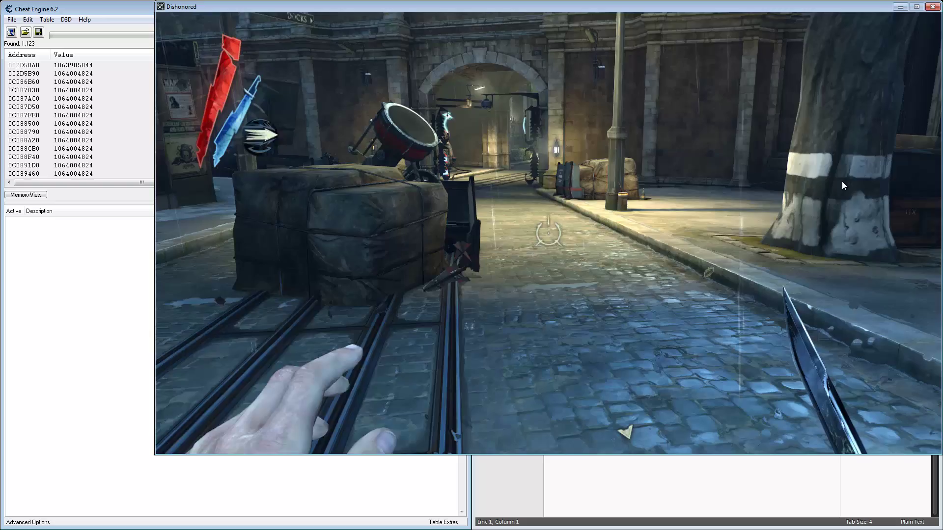
right_click(842, 182)
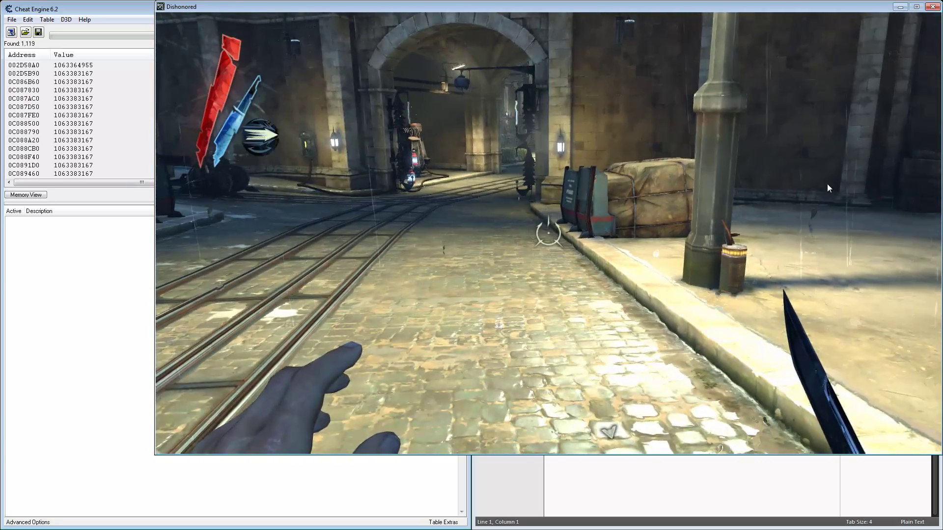
right_click(827, 188)
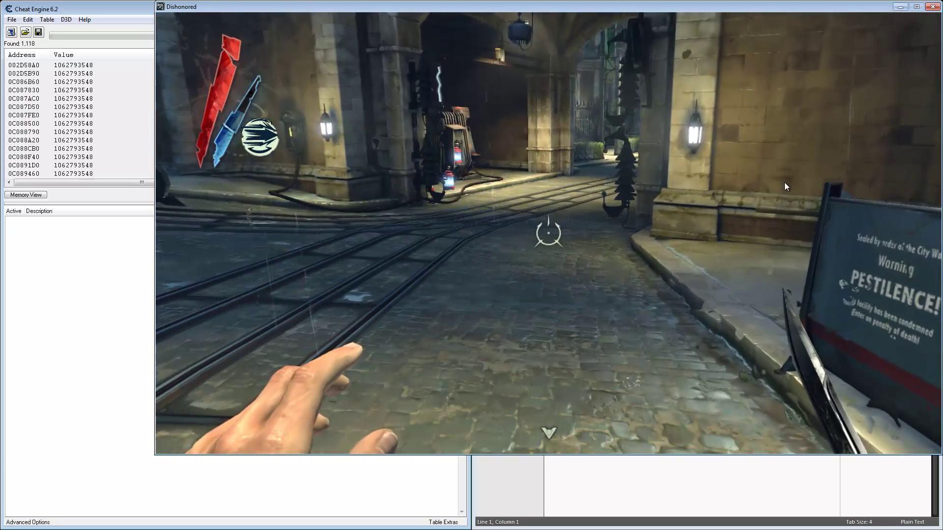
right_click(785, 185)
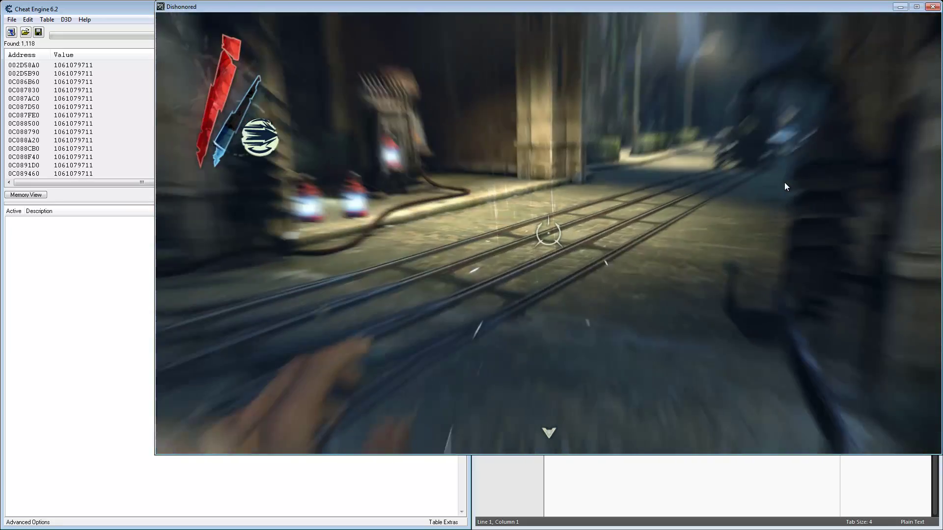
right_click(785, 182)
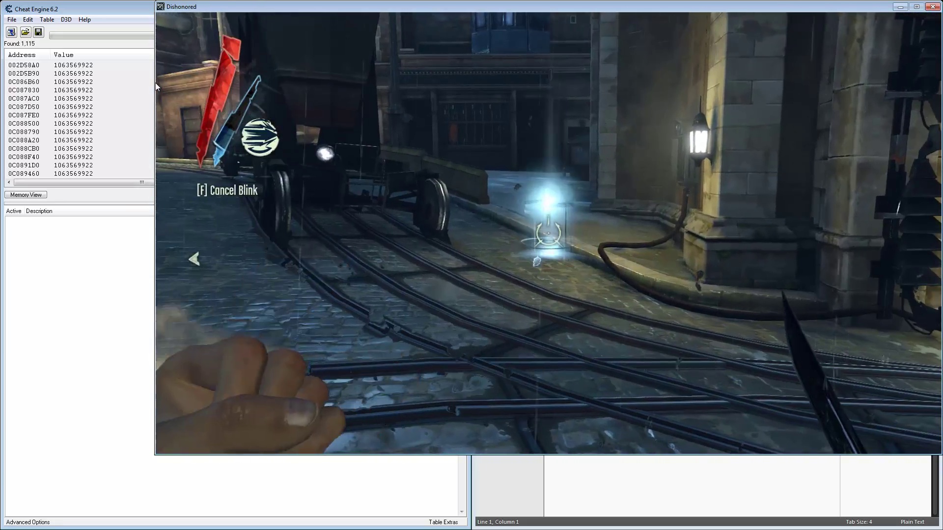
key(F2)
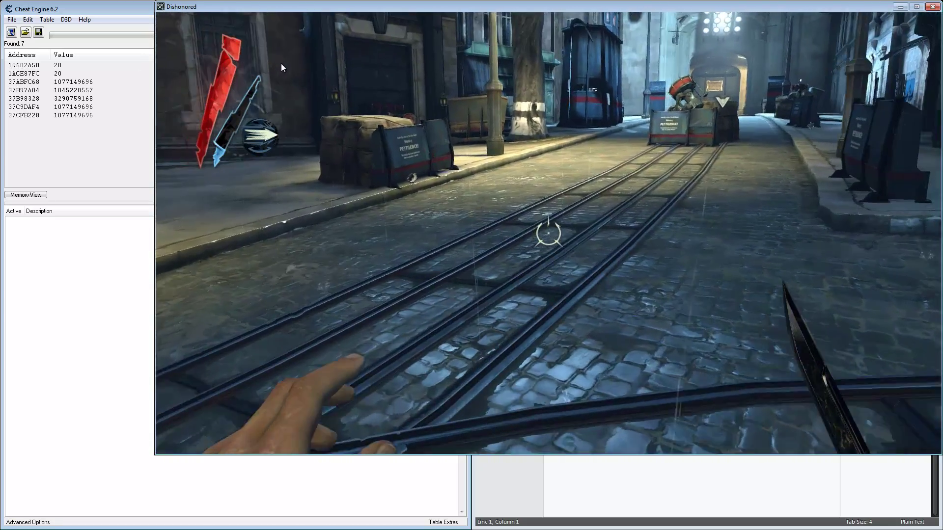
- Switch to Cheat Engine, add found addresses 19602A58, 1ACE87FC, 37ABFC68 and 37B97A04 to the address list, and delete the duplicate 37B97A04 record
key(alt+Tab)
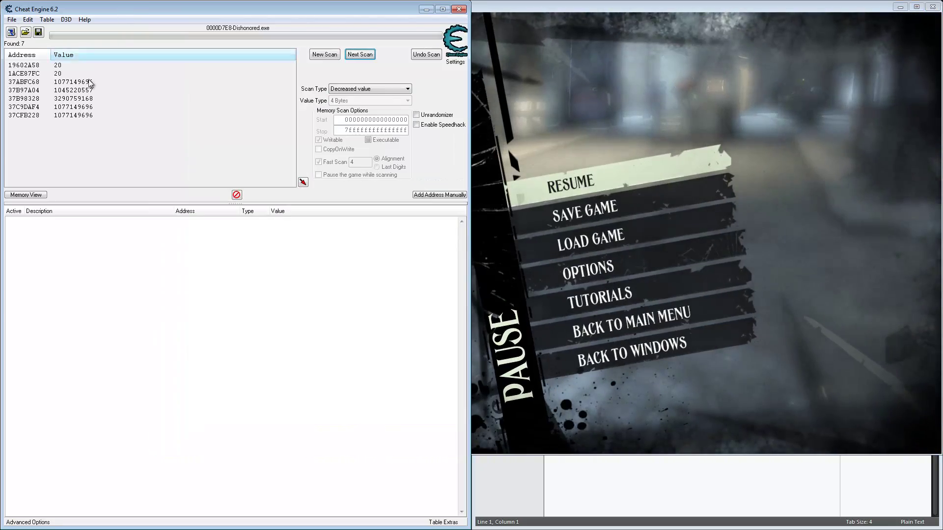
double_click(63, 74)
double_click(65, 82)
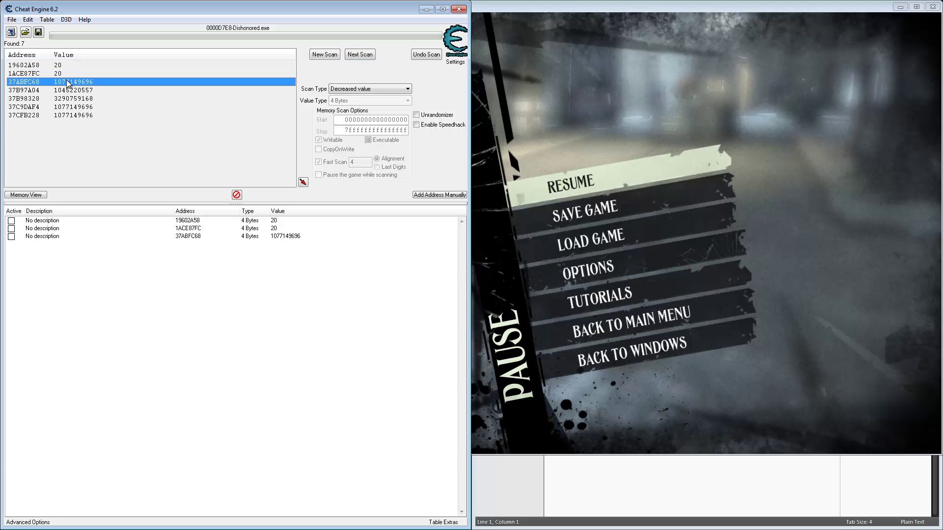
click(68, 91)
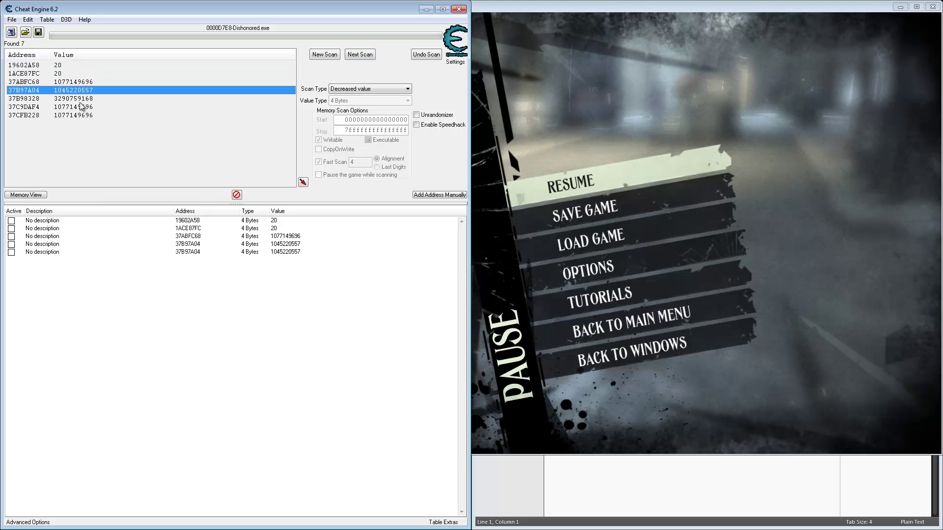
click(259, 252)
key(Delete)
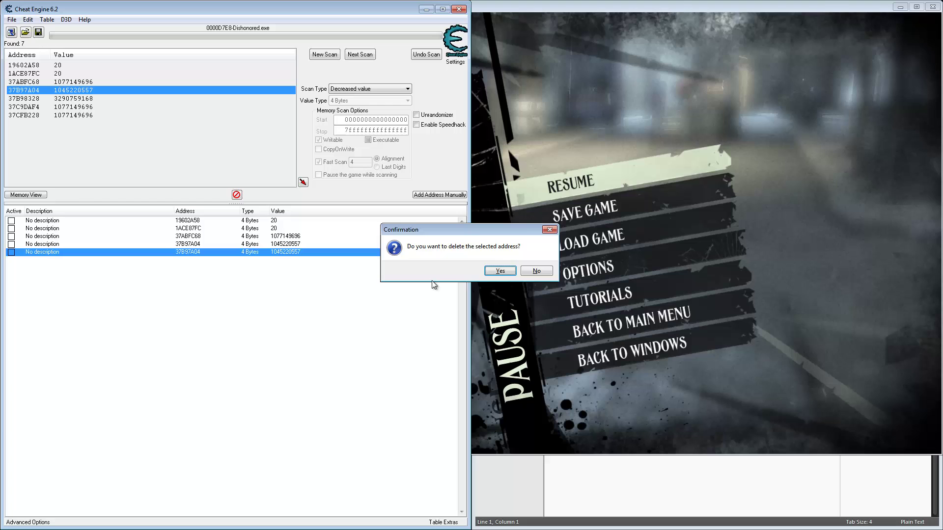
click(490, 274)
- Add the remaining found addresses 37B98328, 37C9DAF4 and 37CFB228 to the address list
double_click(64, 100)
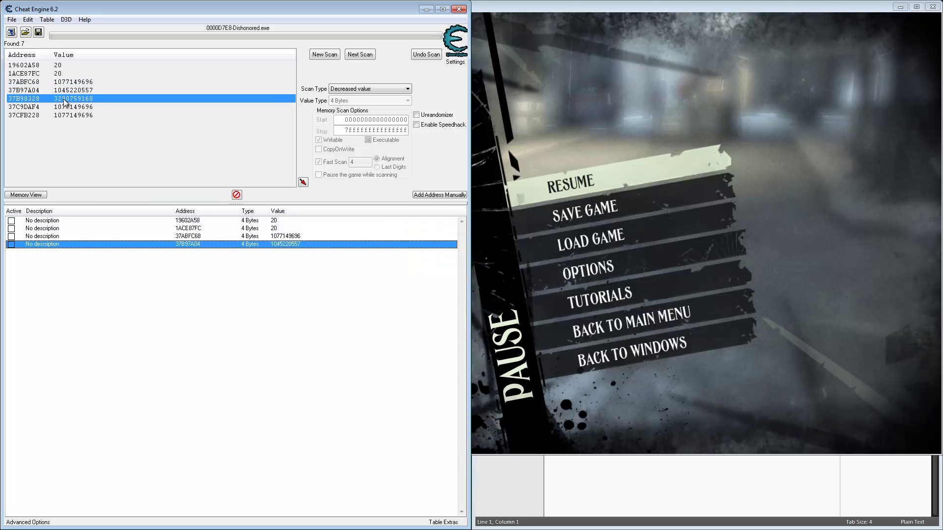
double_click(65, 106)
click(67, 116)
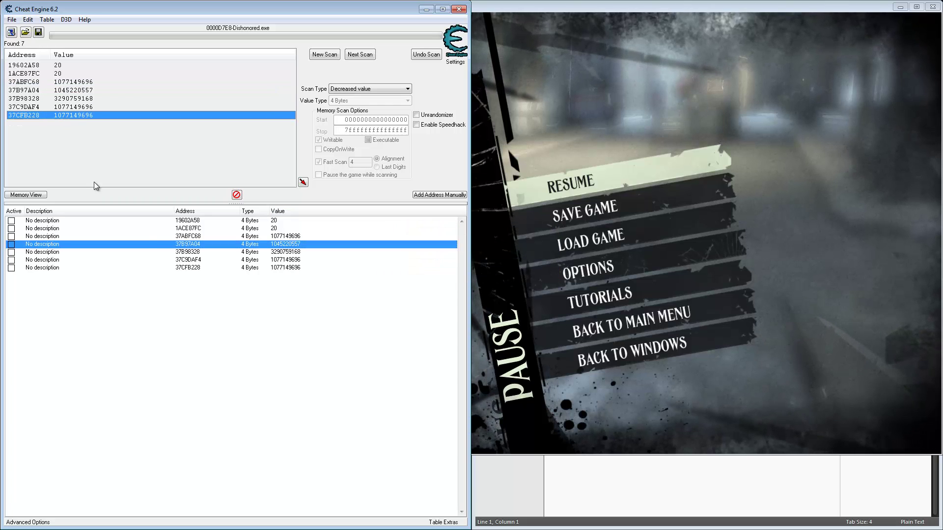
- Change the type of the five records from 37ABFC68 through 37CFB228 in the address list to Float
click(297, 239)
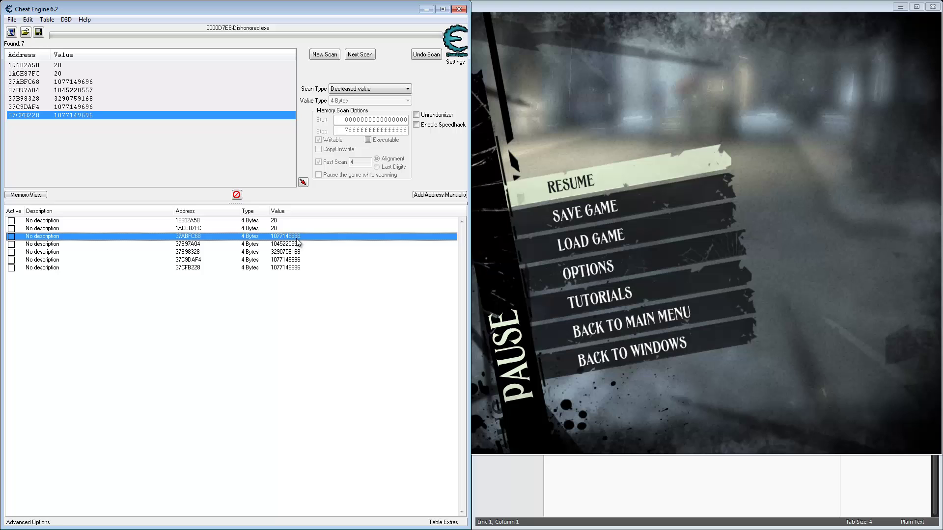
shift+click(293, 268)
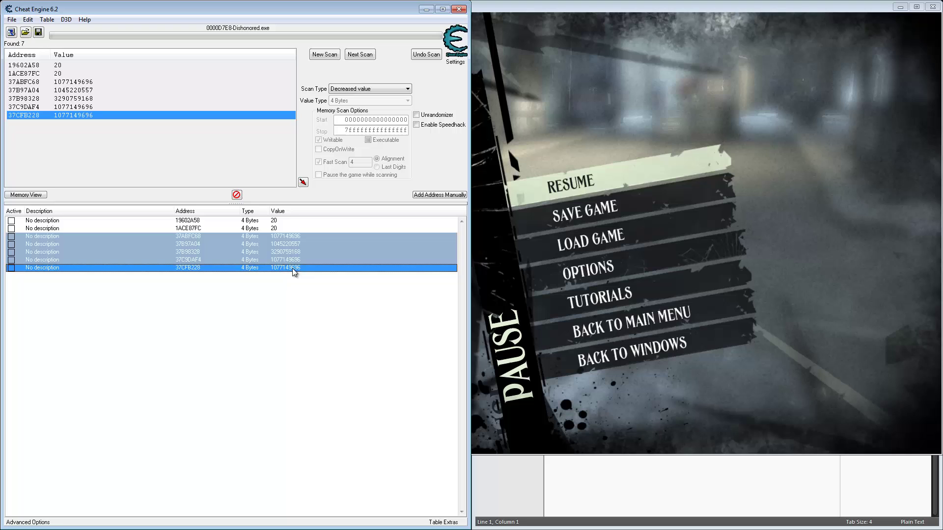
right_click(293, 268)
mouse_move(343, 285)
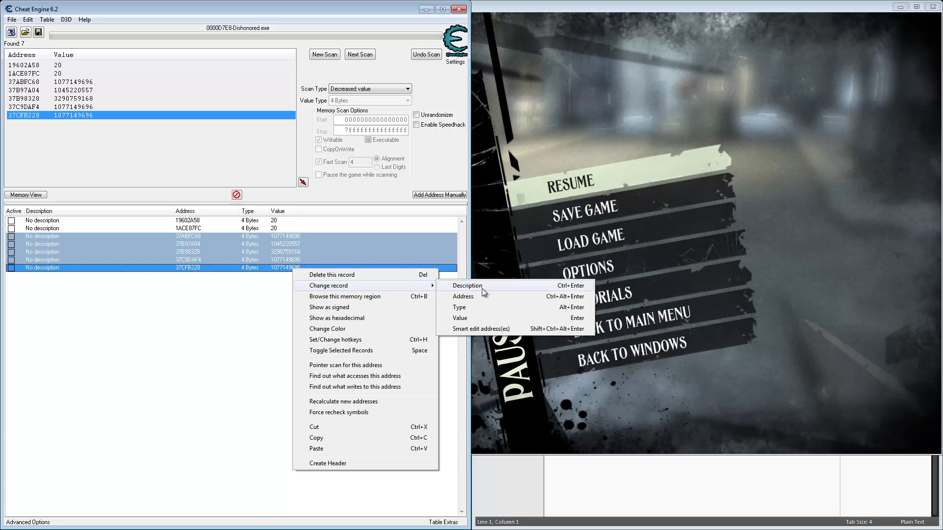
click(468, 309)
click(442, 270)
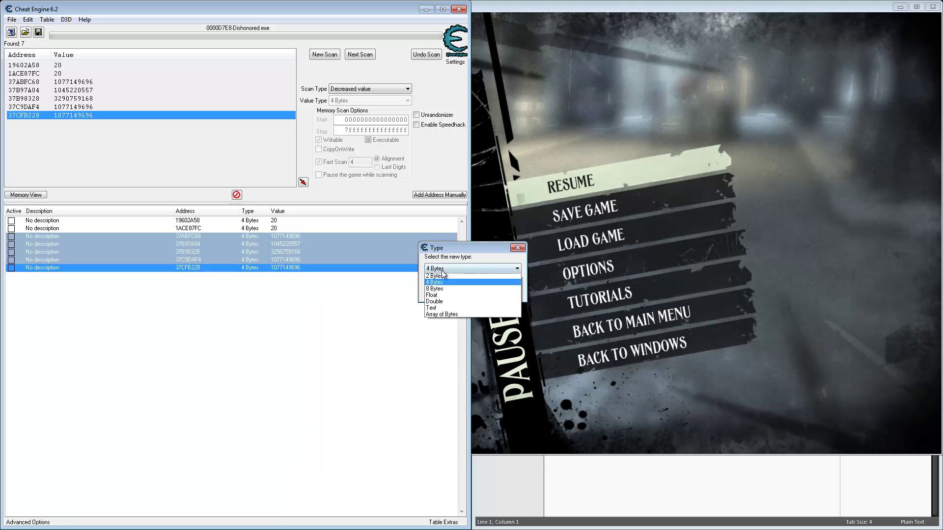
click(444, 309)
click(444, 289)
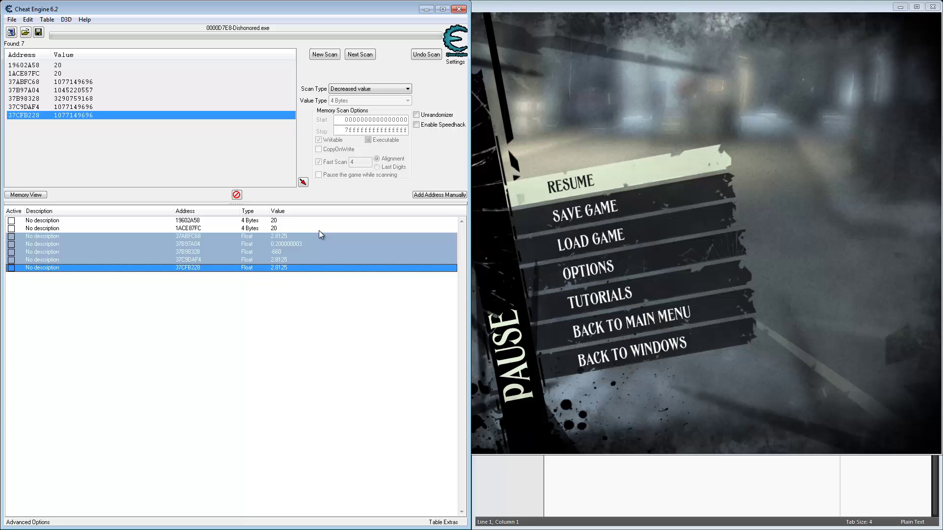
- Switch to Dishonored, resume play so the mana can regenerate, and return to Cheat Engine to compare the candidate values
click(593, 178)
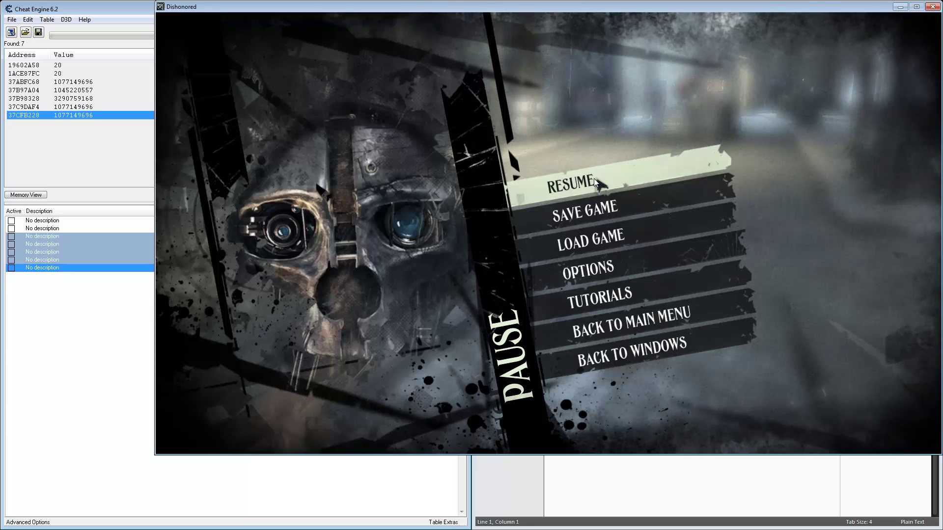
click(562, 181)
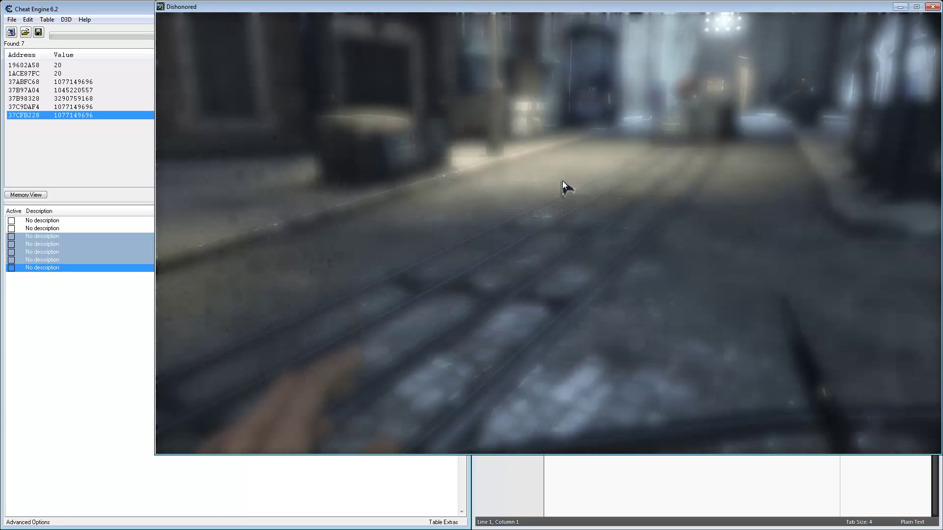
key(w)
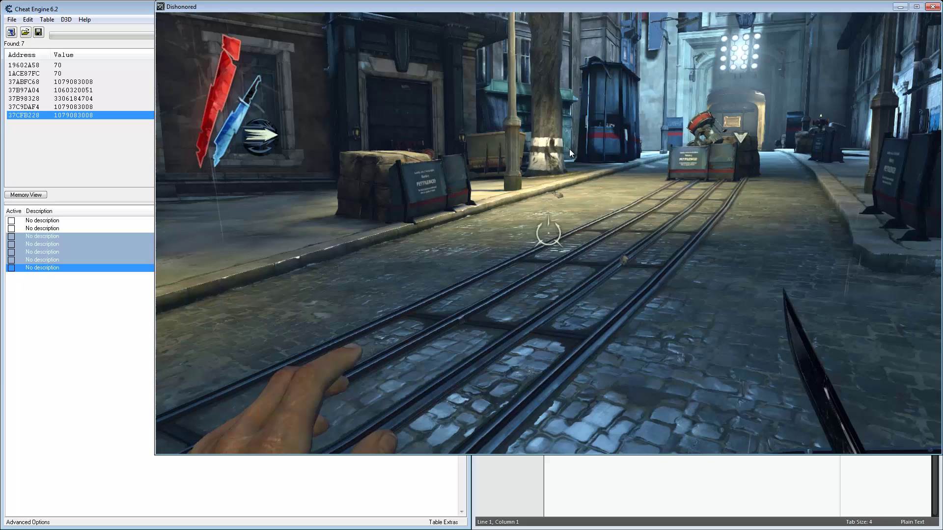
key(alt+Tab)
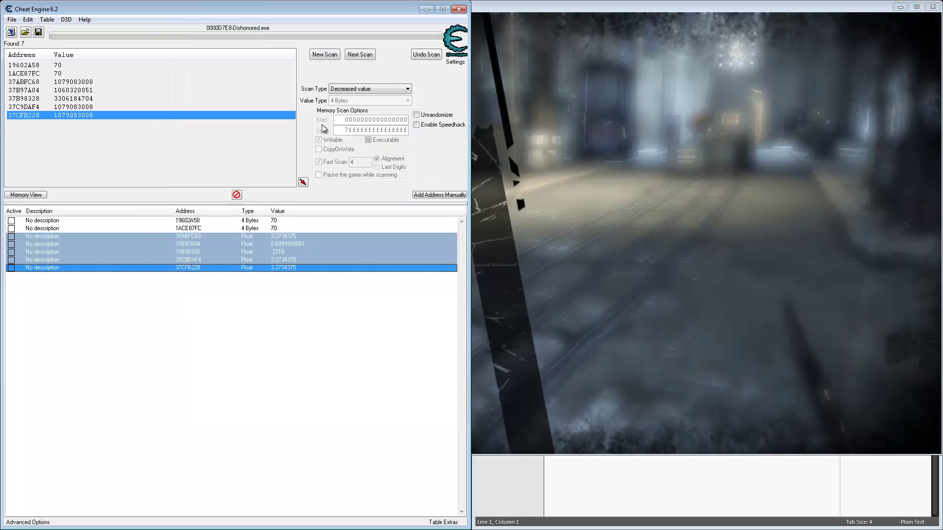
- Set the value at 1ACE87FC to 20, resume Dishonored to test its effect on the mana bar, and return to Cheat Engine
click(59, 73)
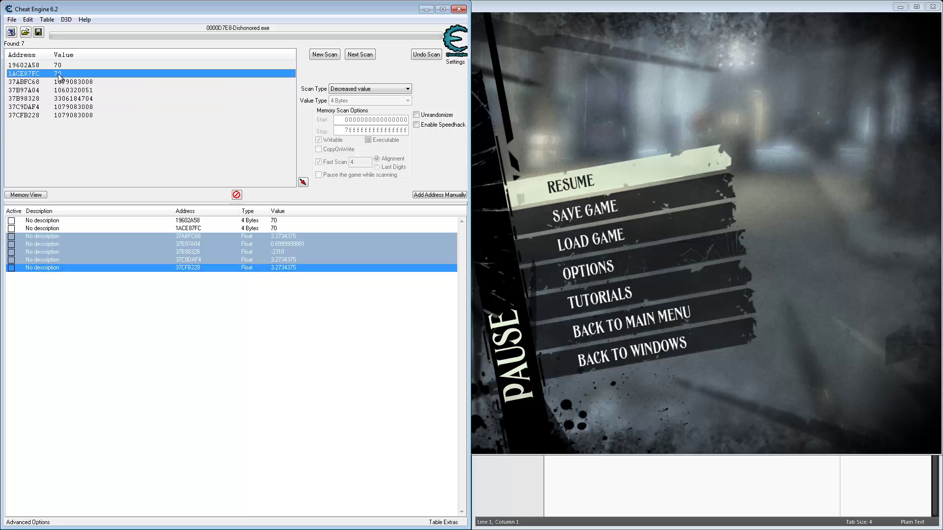
double_click(281, 228)
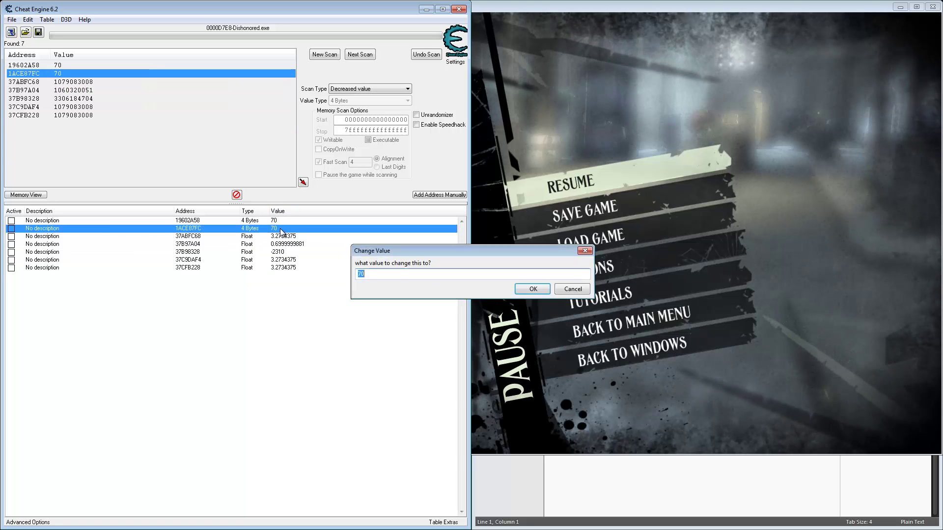
text(20)
key(Return)
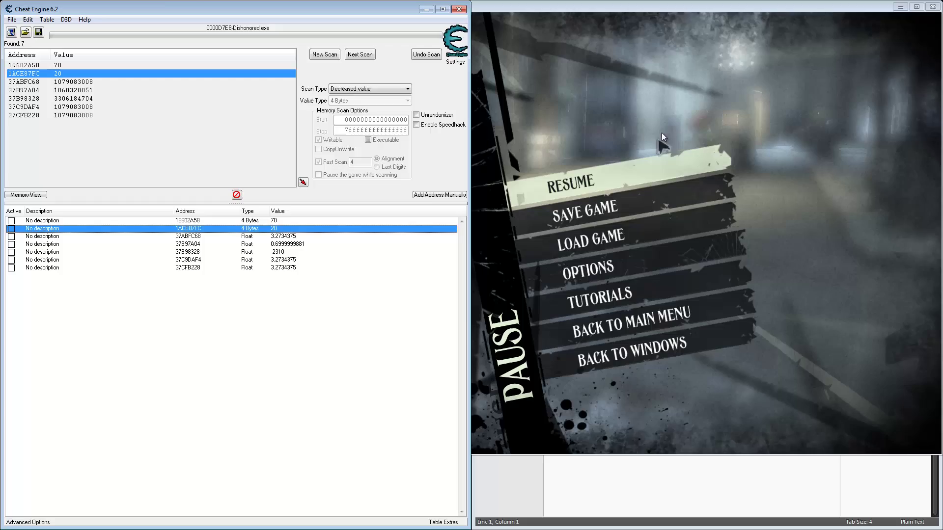
click(598, 170)
click(596, 171)
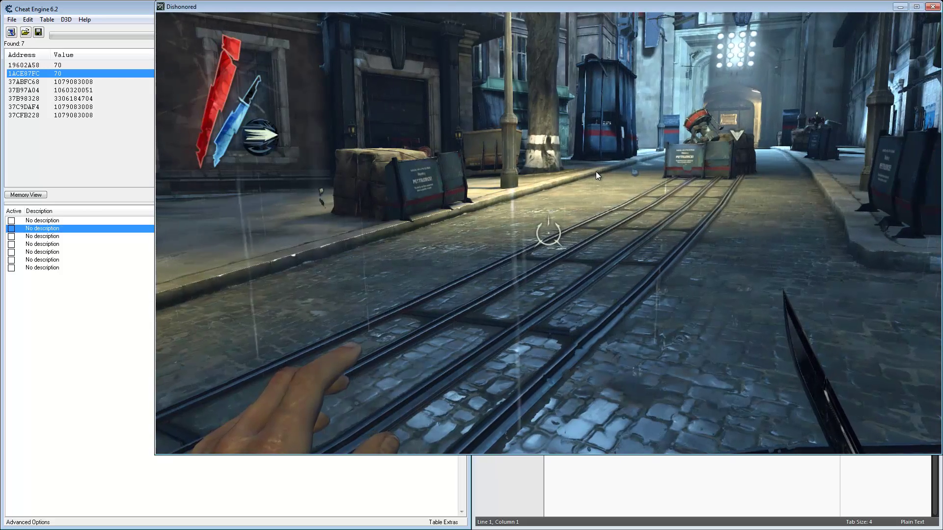
key(alt+Tab)
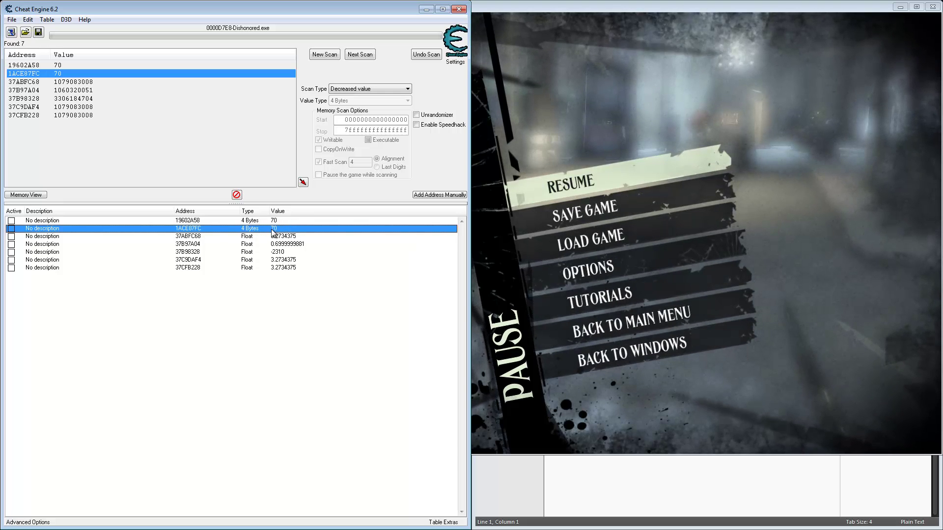
- Set the value at 19602A58 to 20, resume Dishonored to test its effect on the mana bar, and return to Cheat Engine
click(277, 222)
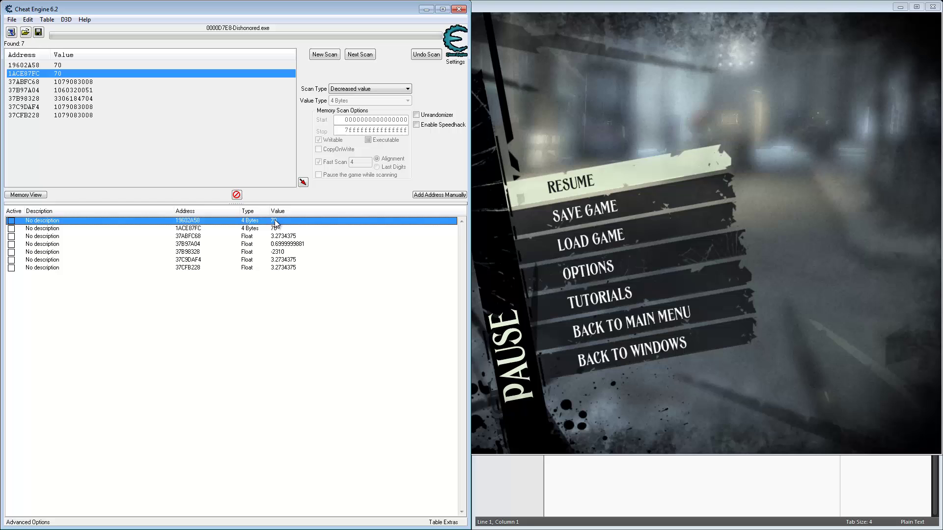
double_click(276, 221)
text(20)
key(Return)
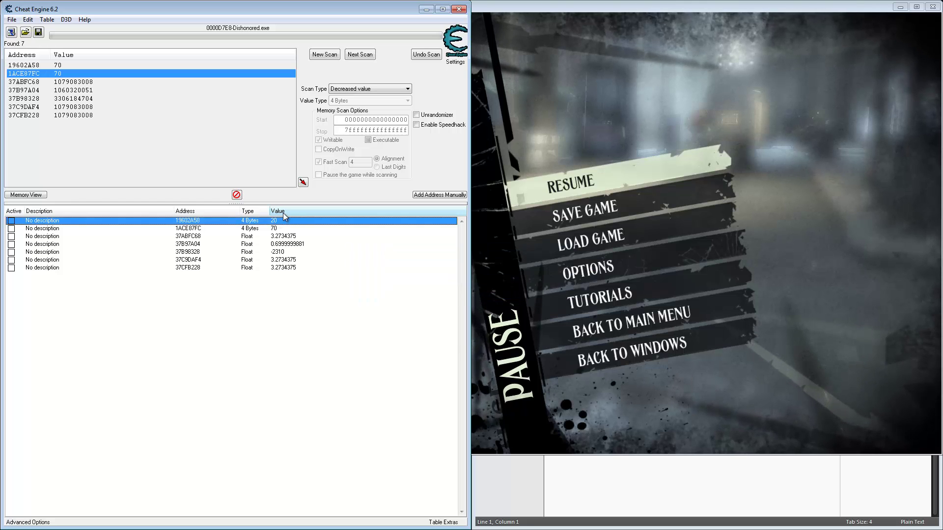
click(526, 196)
click(550, 188)
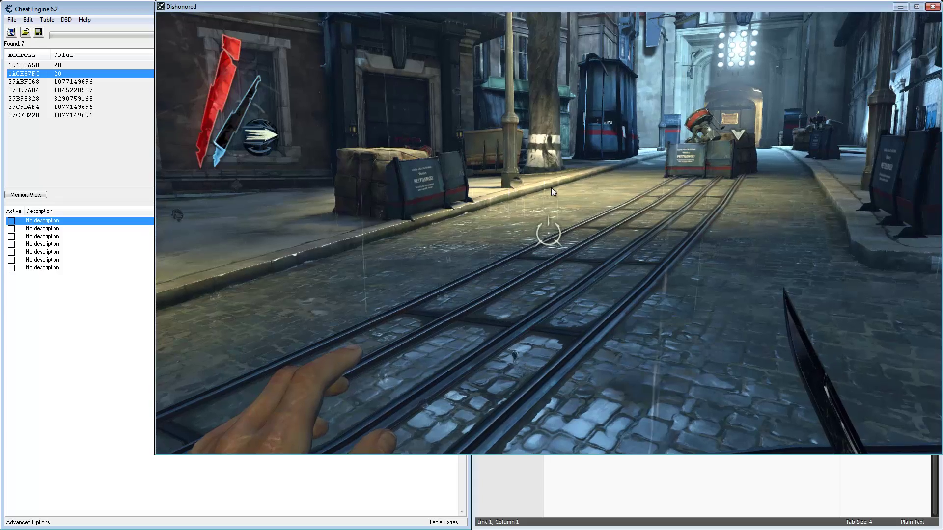
key(w)
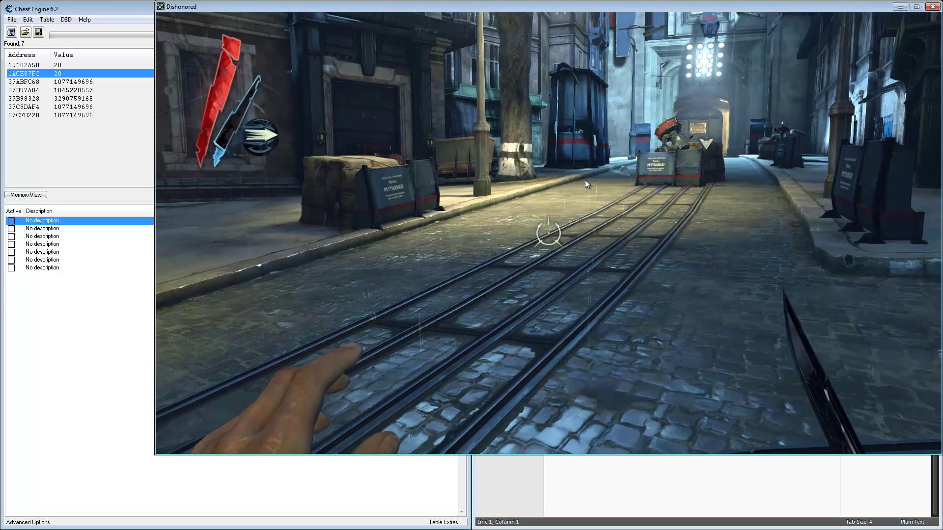
key(alt+Tab)
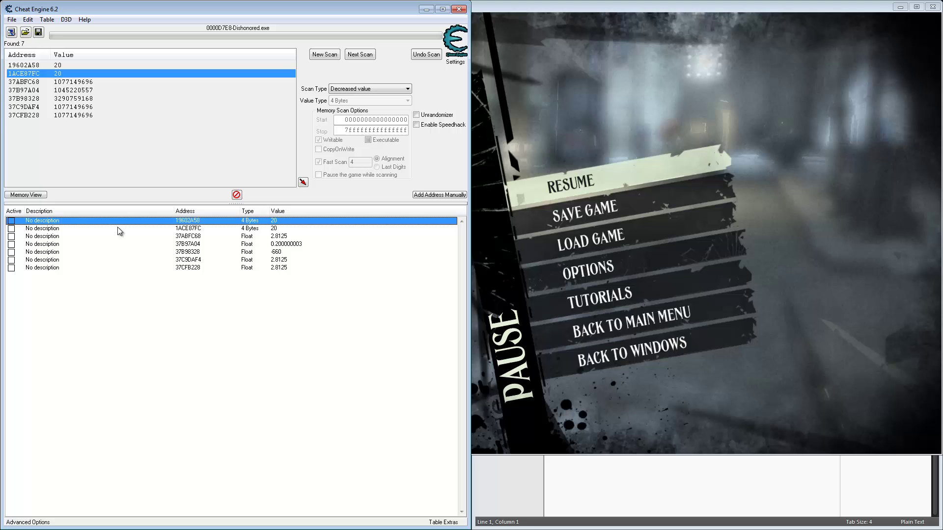
- Change the description of the 19602A58 record to Magic
double_click(42, 221)
text(mAGIC)
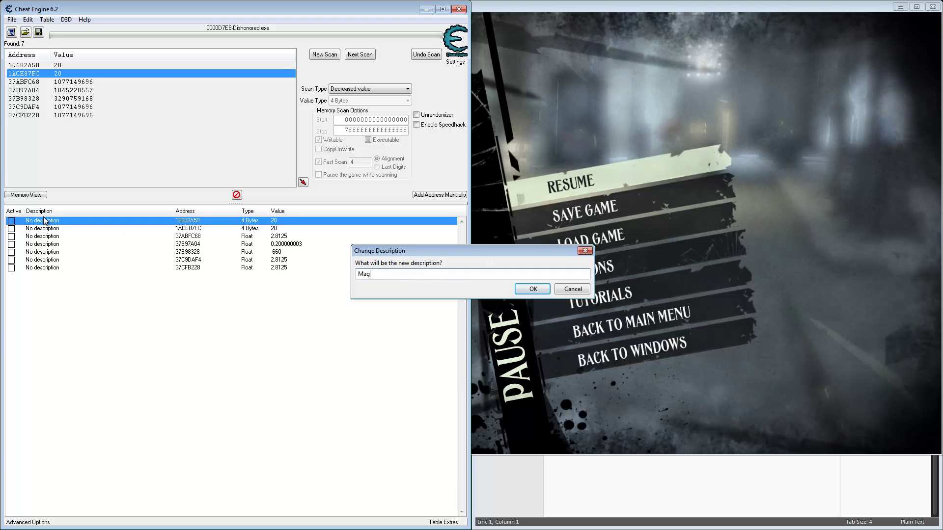
text(ic)
key(Return)
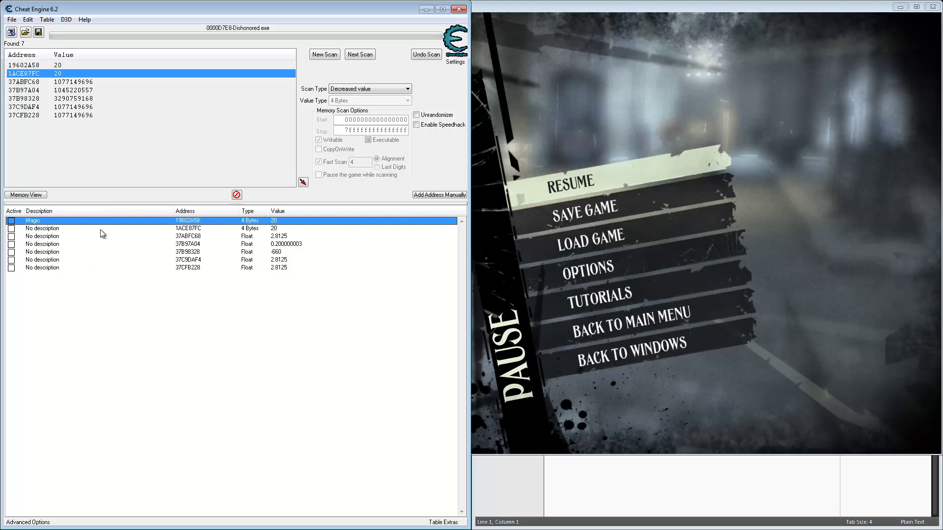
- Review the Debugger Options in the Cheat Engine settings and close them without changing anything
right_click(276, 225)
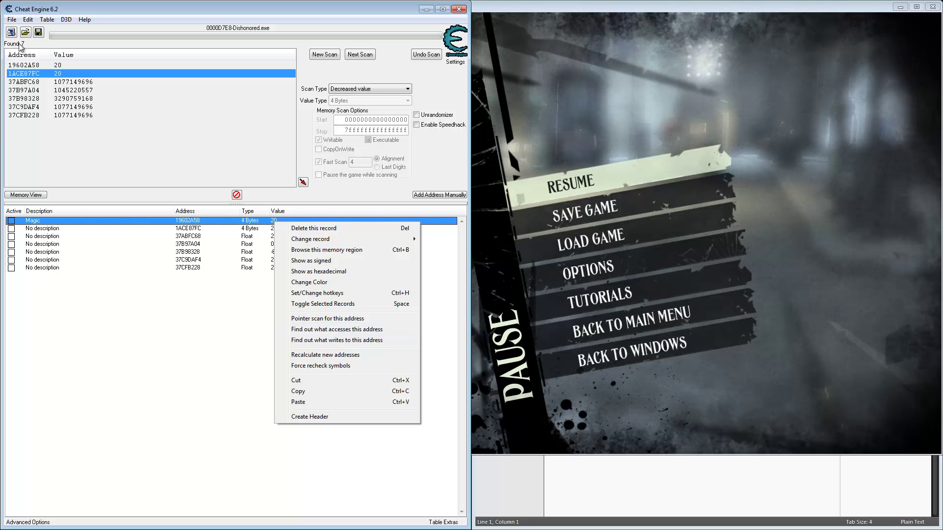
click(28, 20)
click(38, 30)
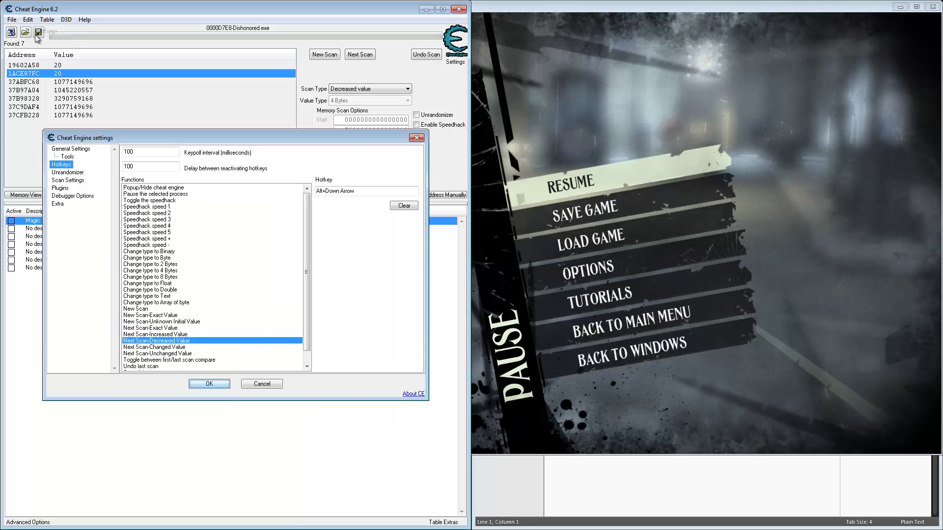
click(66, 197)
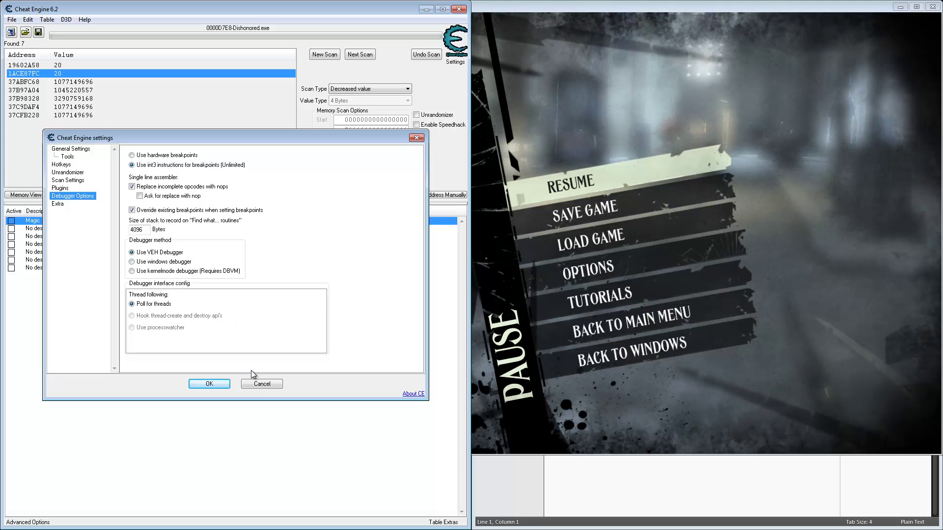
click(262, 385)
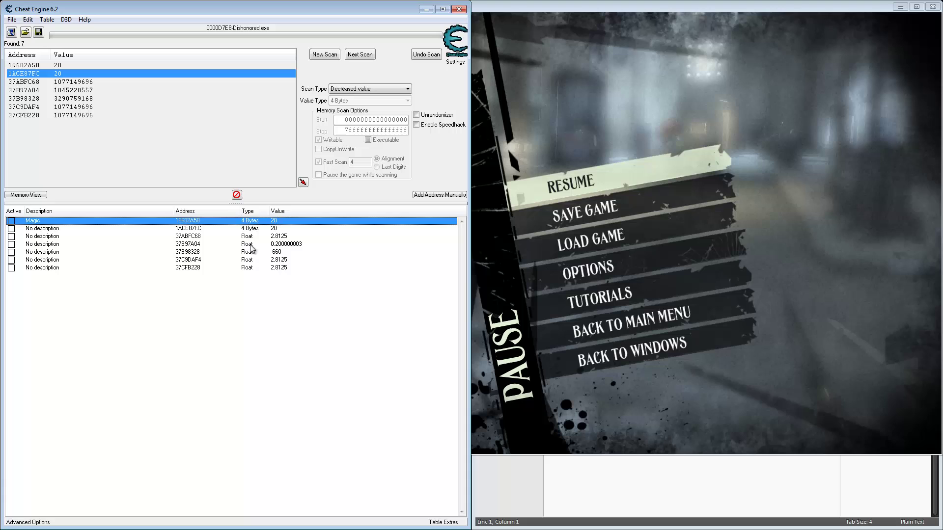
- Start finding out what accesses the Magic address and agree to attach the debugger to the game process
right_click(256, 220)
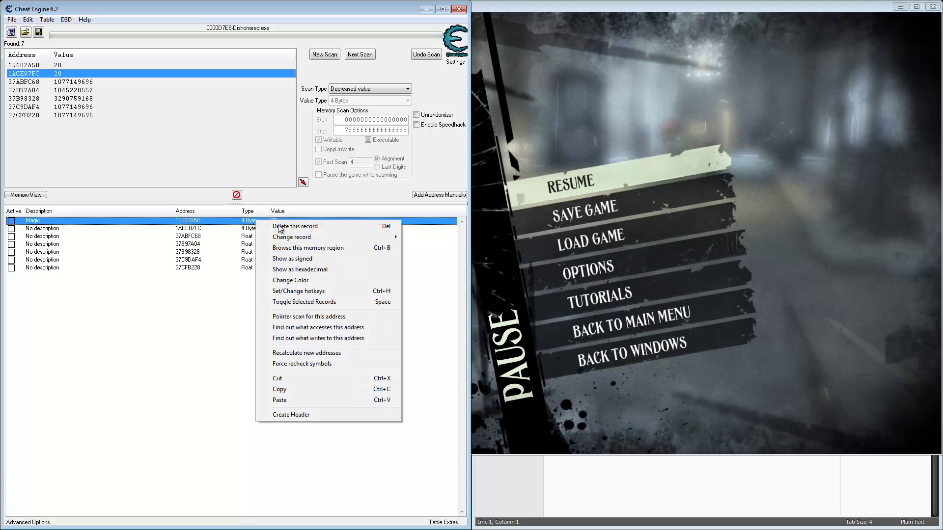
click(323, 329)
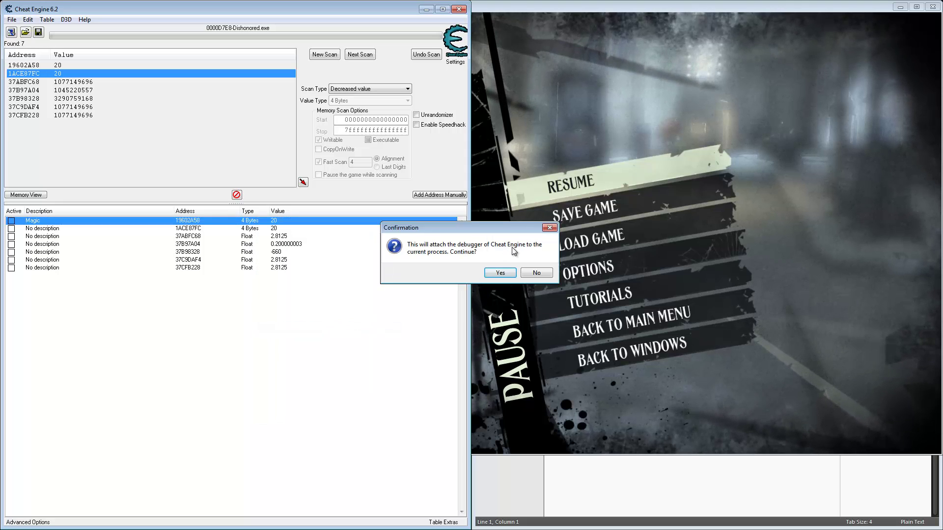
click(503, 272)
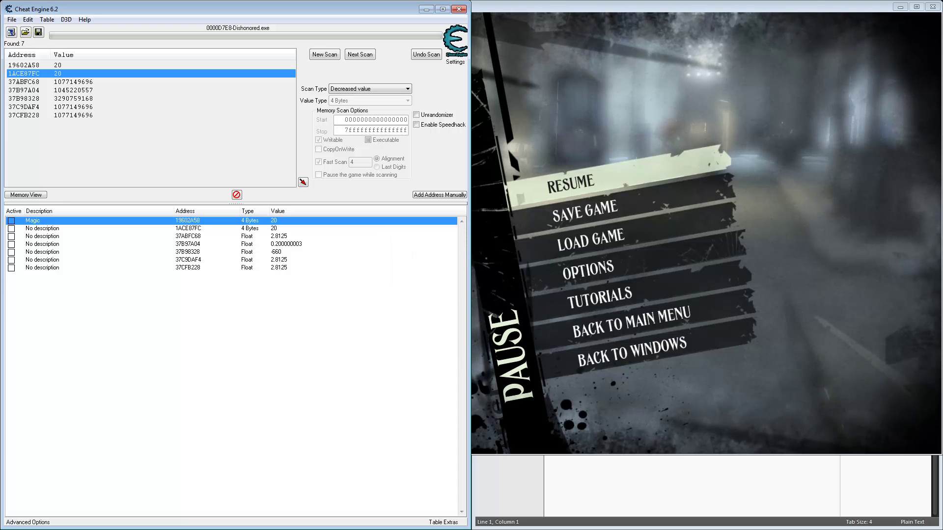
- Place the accessed-opcodes window below the address list and shorten the main Cheat Engine window so both are visible
drag(192, 255, 162, 288)
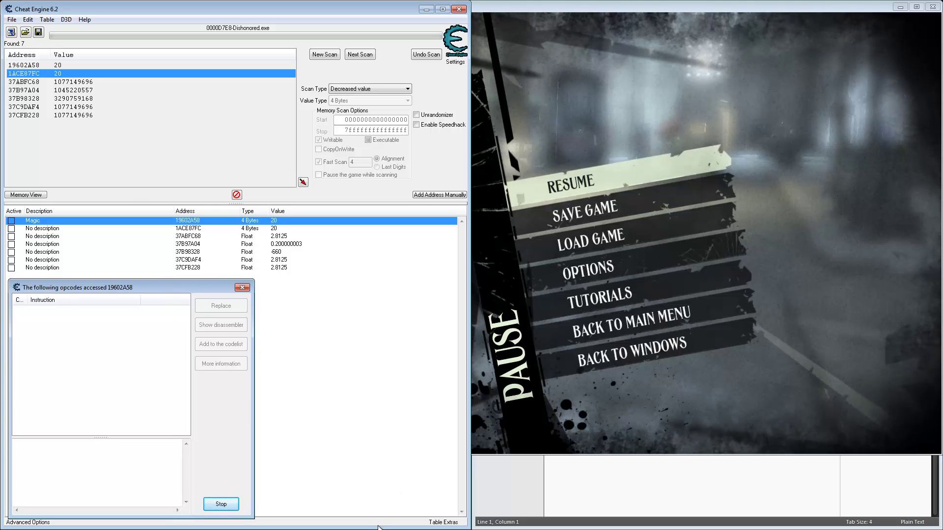
drag(378, 525, 377, 268)
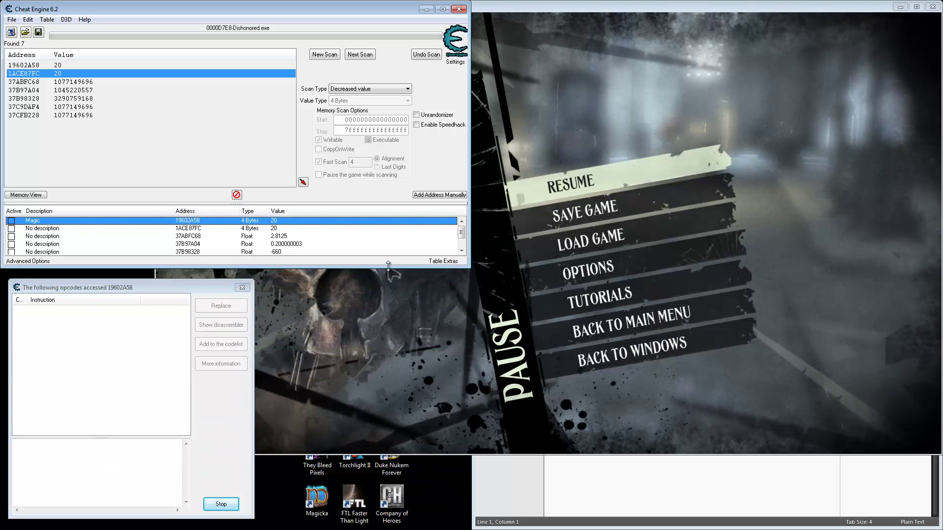
drag(275, 202, 292, 121)
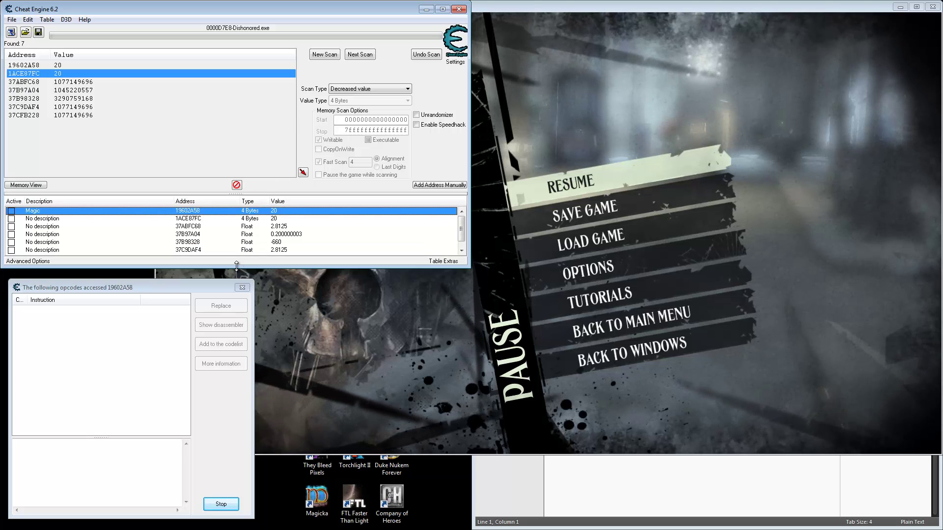
drag(238, 268, 239, 280)
- Resume Dishonored to let the debugger record instructions accessing the Magic address, and return to Cheat Engine
click(572, 175)
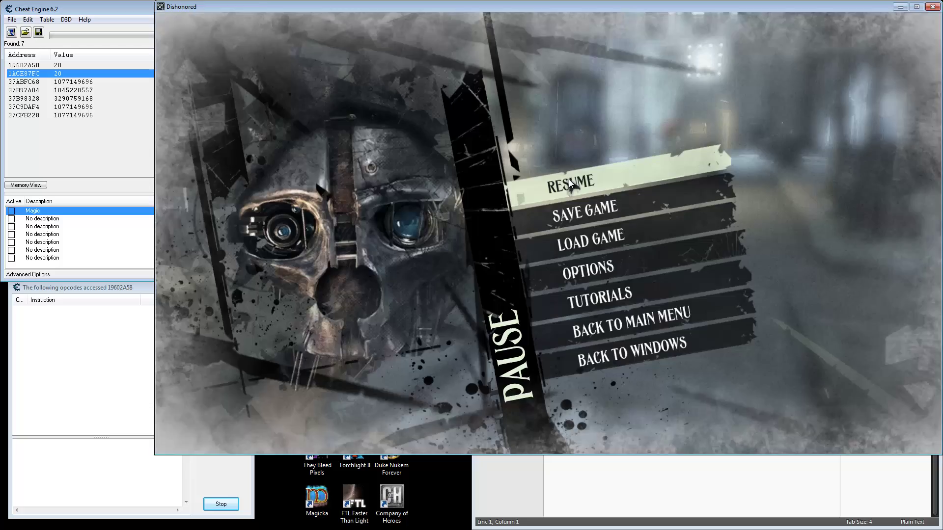
click(568, 178)
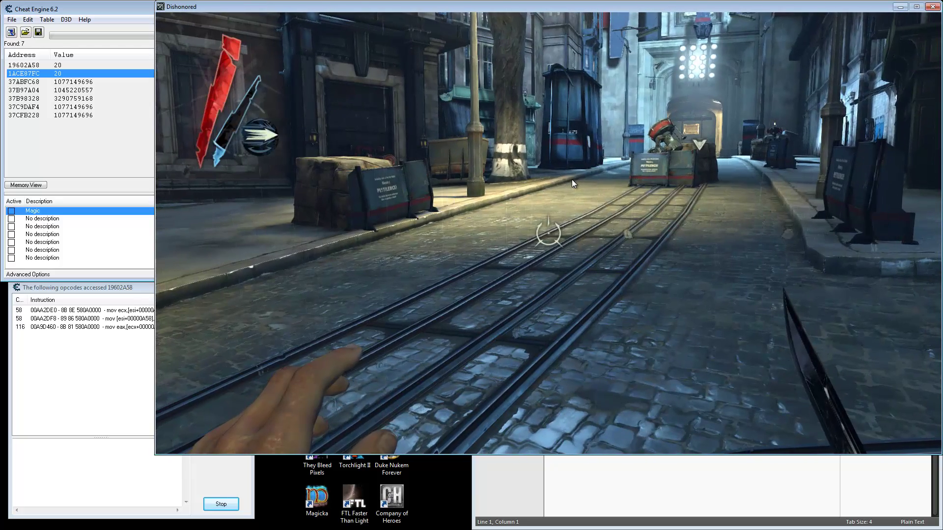
key(alt+Tab)
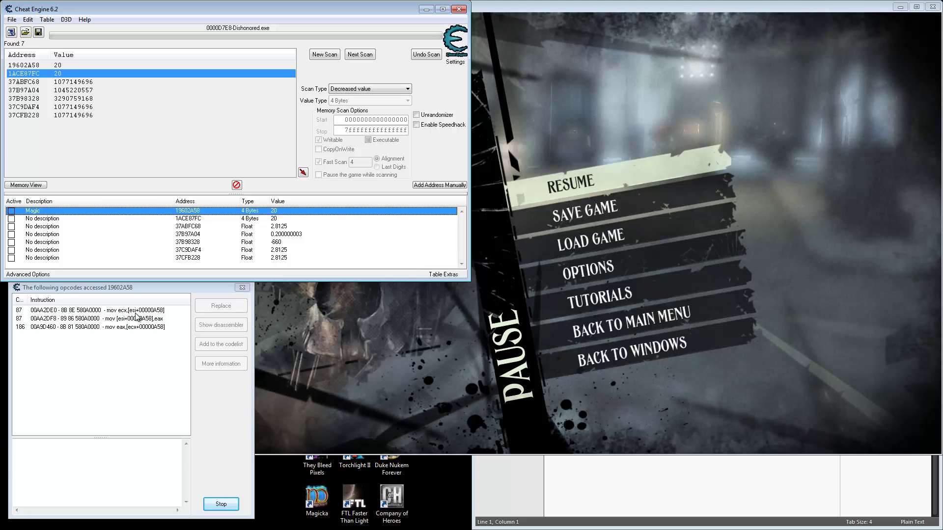
- Copy all the details of the 00AA2DE0 instruction, enlarging the details area of the accessed-opcodes window to fit them
click(118, 311)
click(96, 486)
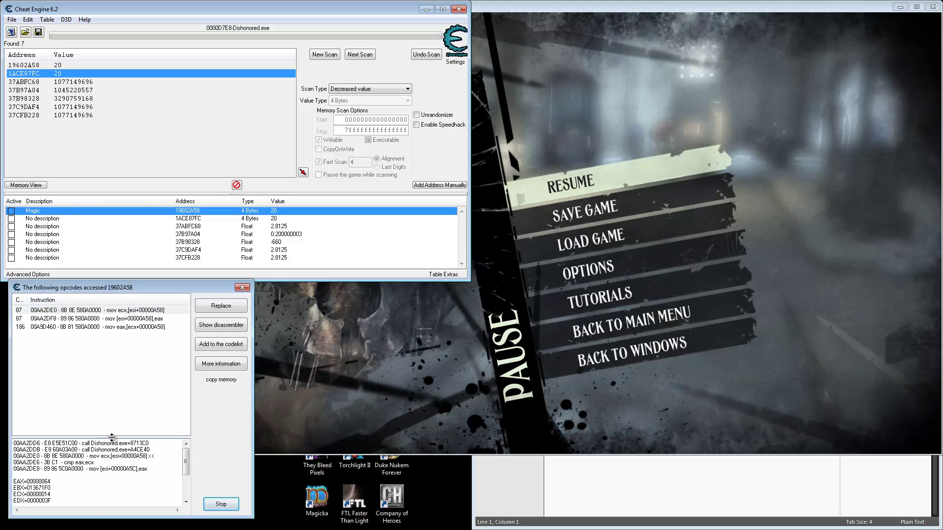
drag(112, 438, 125, 342)
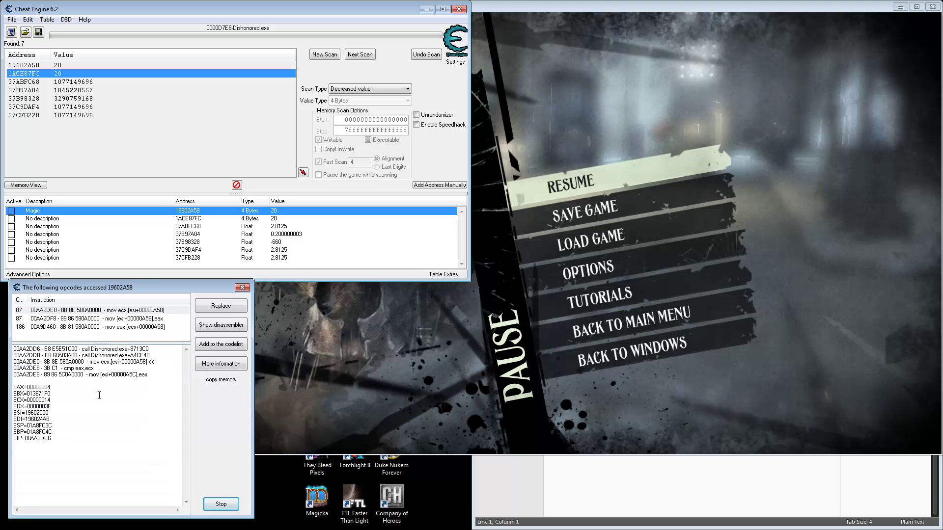
key(ctrl+a)
key(ctrl+c)
- Switch to Sublime Text, write the heading "Dishonored - Magic" and the note "-- every frame", and paste the copied instruction details
key(alt+Tab)
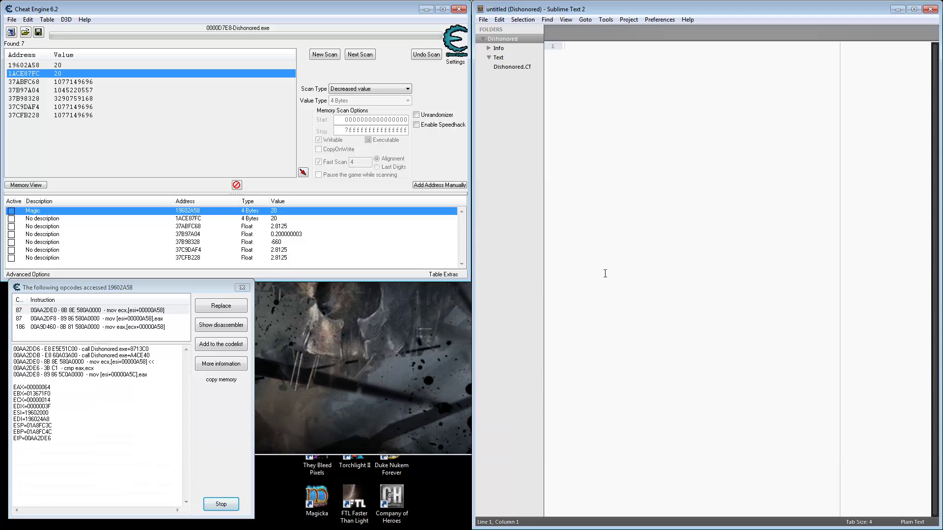
text(MagDis)
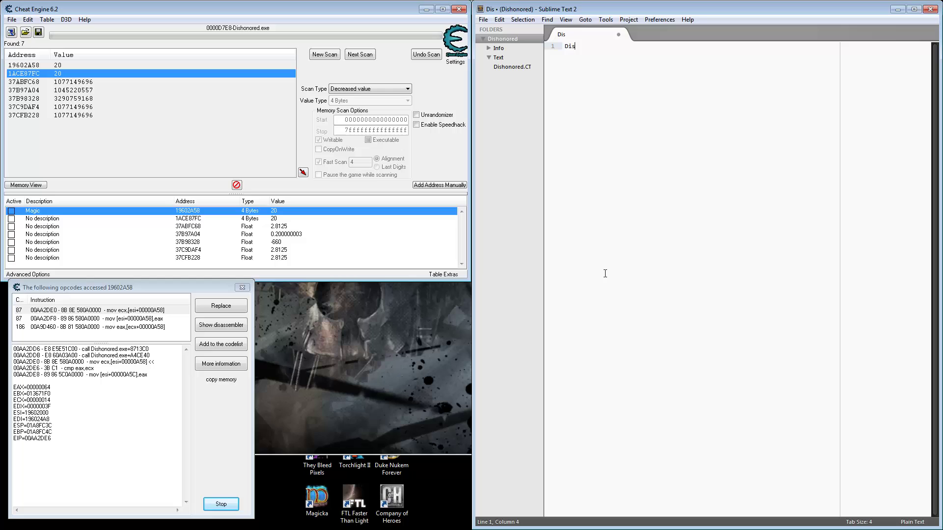
text(honored - Magic)
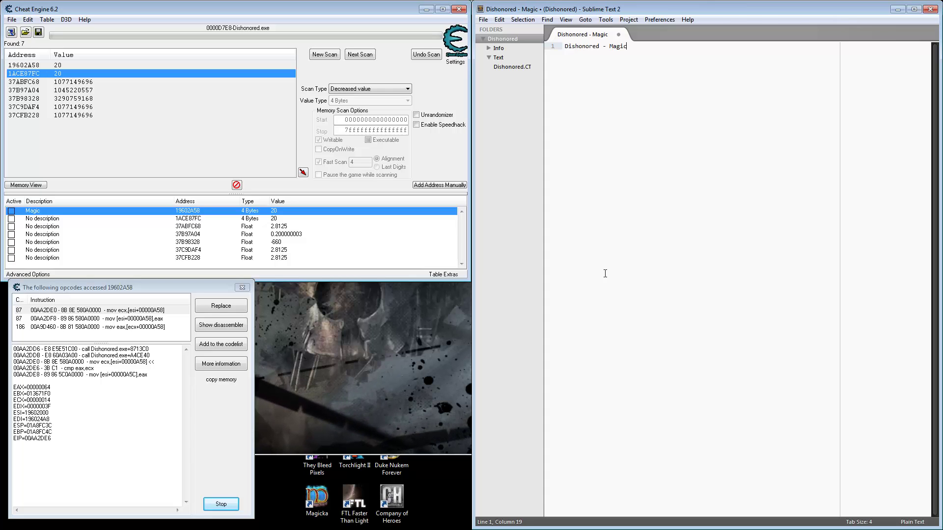
text(- eve)
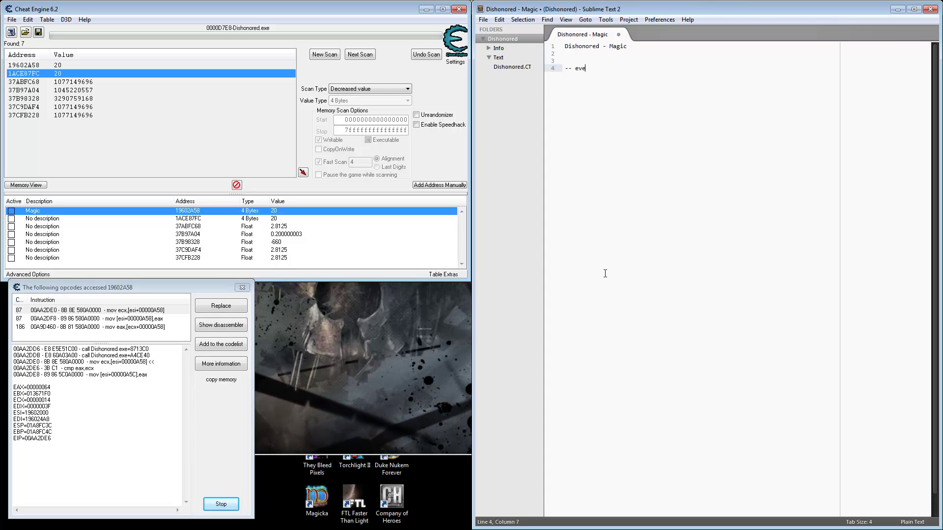
text(ry frame)
key(Return)
key(ctrl+v)
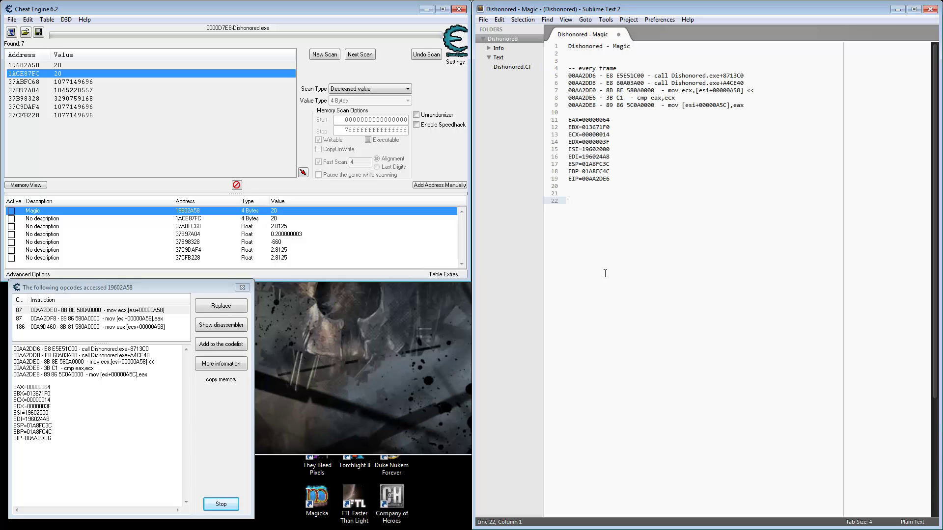
- Copy the details of the 00AA2DF8 instruction and paste them below the first block in the text file
click(98, 318)
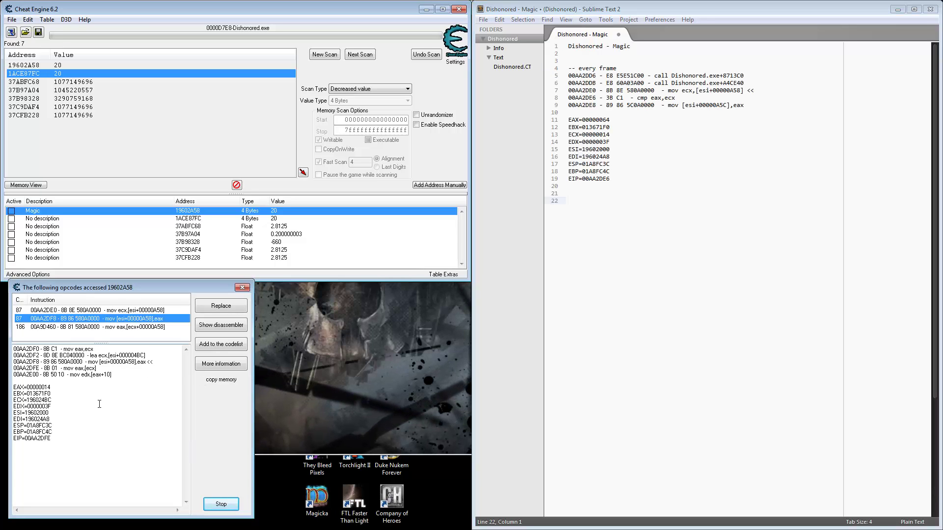
click(74, 393)
key(ctrl+a)
key(ctrl+c)
click(610, 244)
key(ctrl+v)
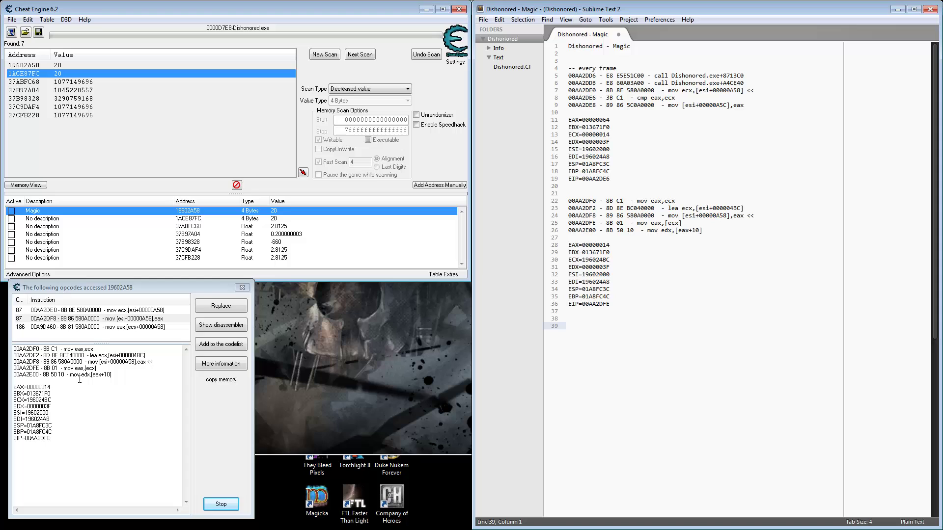
- Copy the details of the 00A9D460 instruction and paste them at the end of the text file
click(85, 327)
click(85, 373)
key(ctrl+a)
key(ctrl+c)
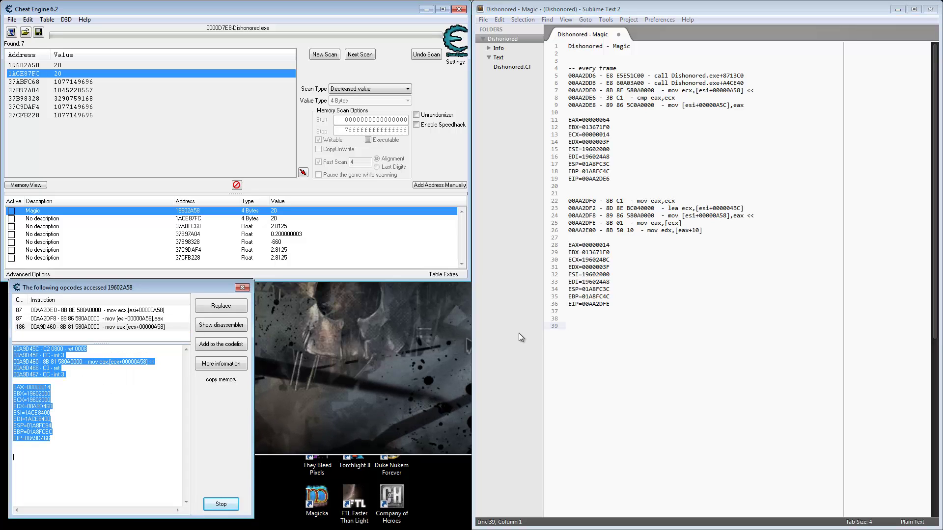
click(763, 396)
key(ctrl+v)
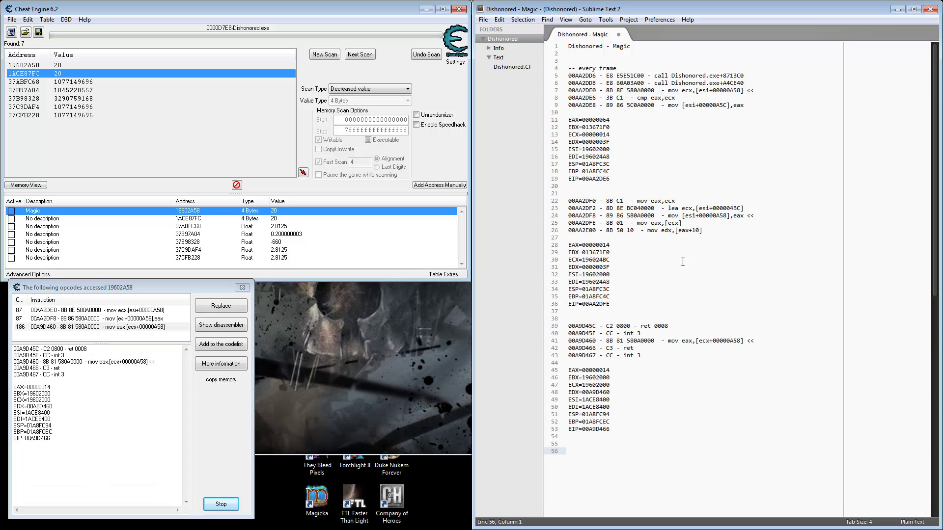
- Save the notes in the Dishonored Info folder as Magic2.txt
key(ctrl+s)
text(M)
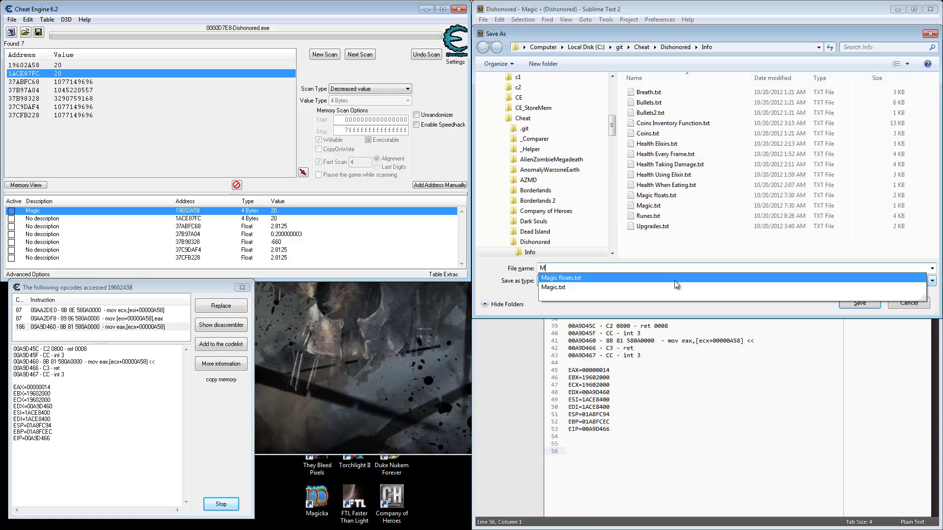
text(agic.t)
click(673, 281)
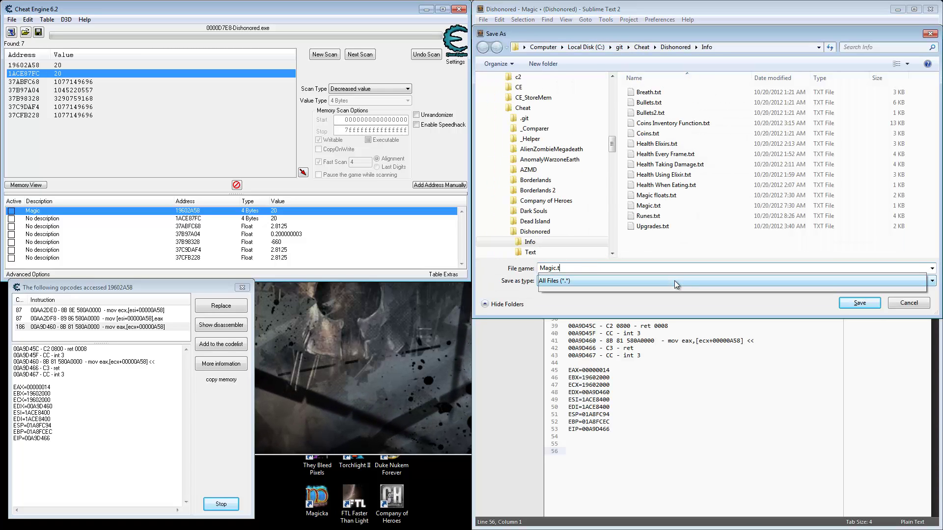
click(674, 281)
key(BackSpace)
key(BackSpace)
text(2.txt)
key(Return)
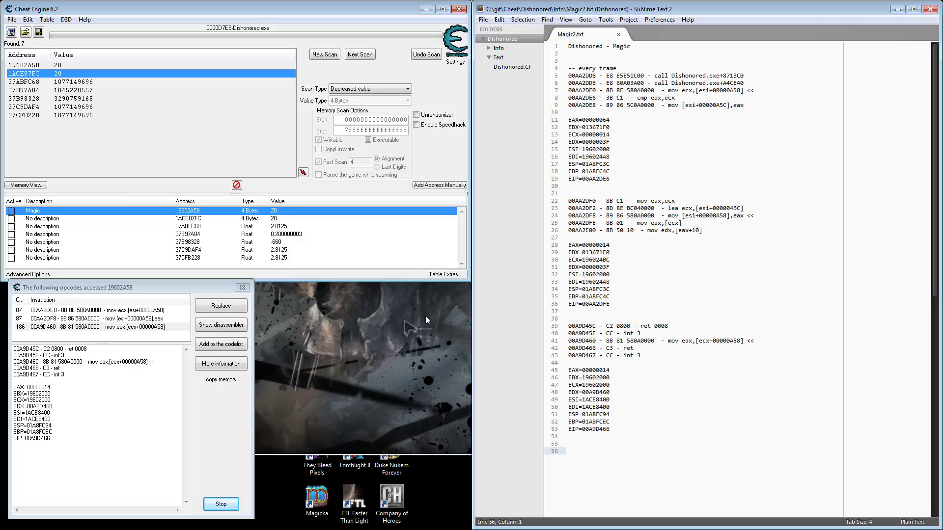
- Try 19602000 as the address of the Magic entry in Cheat Engine and cancel the change
double_click(190, 211)
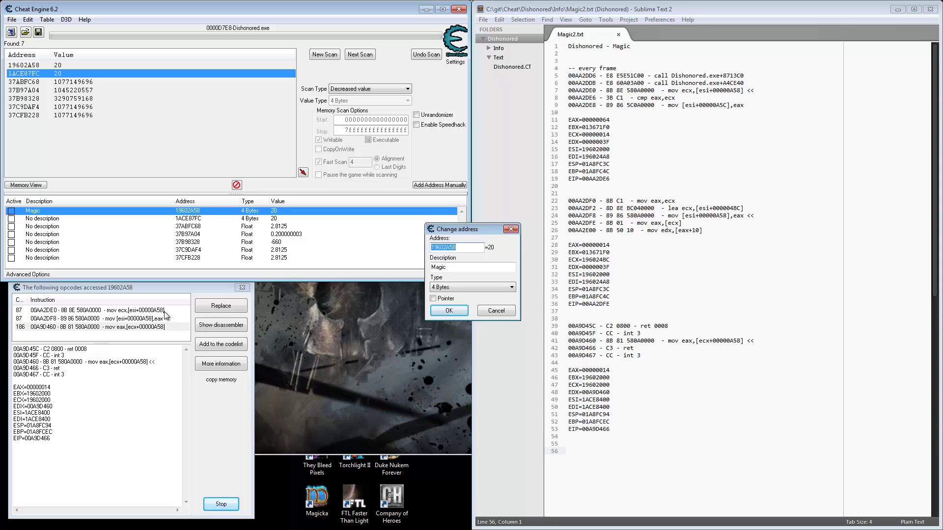
click(463, 246)
key(shift+Left)
key(shift+Left)
key(shift+Left)
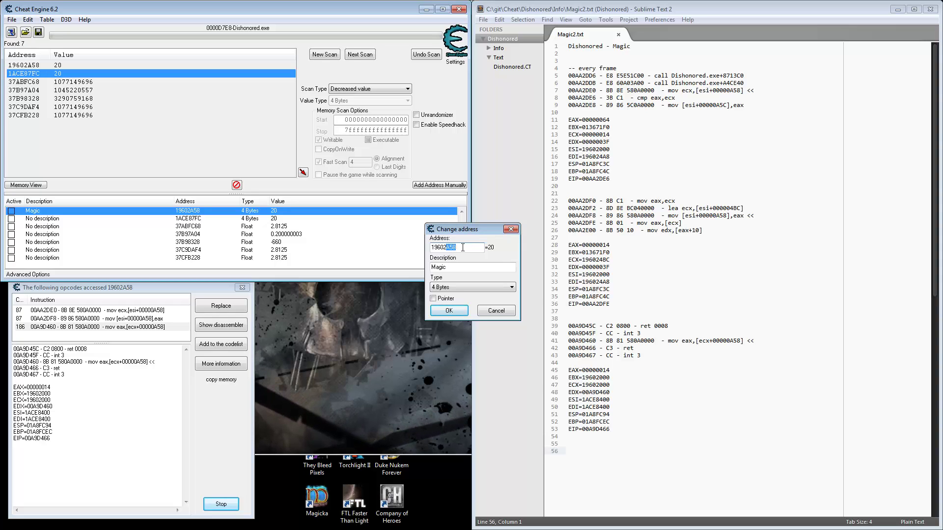
key(Left)
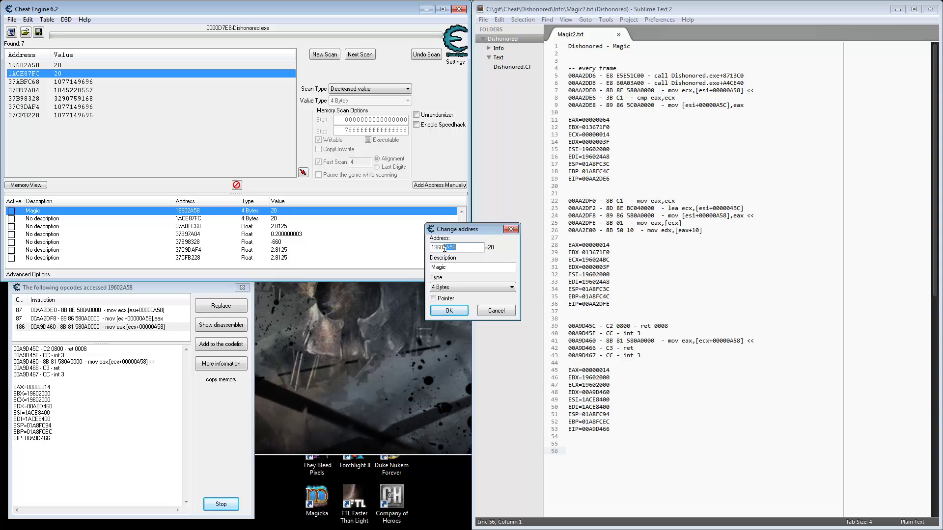
key(shift+End)
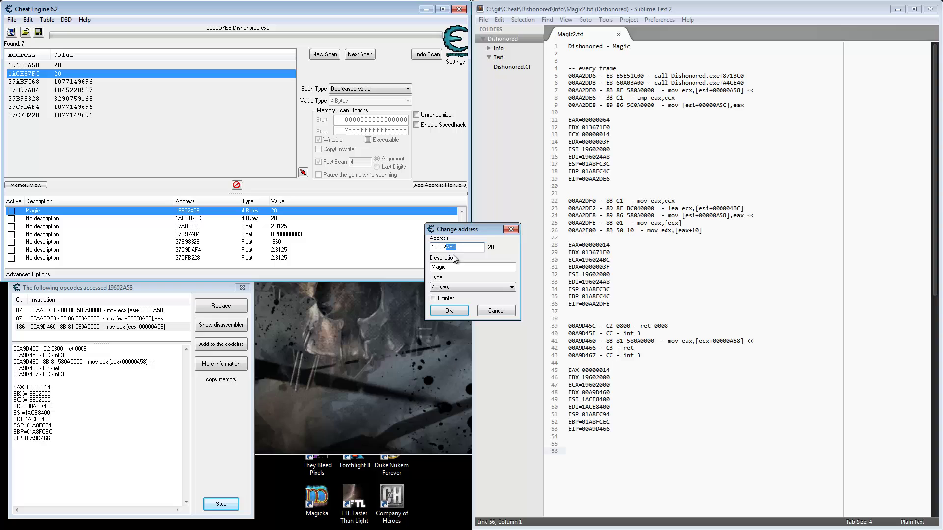
text(000)
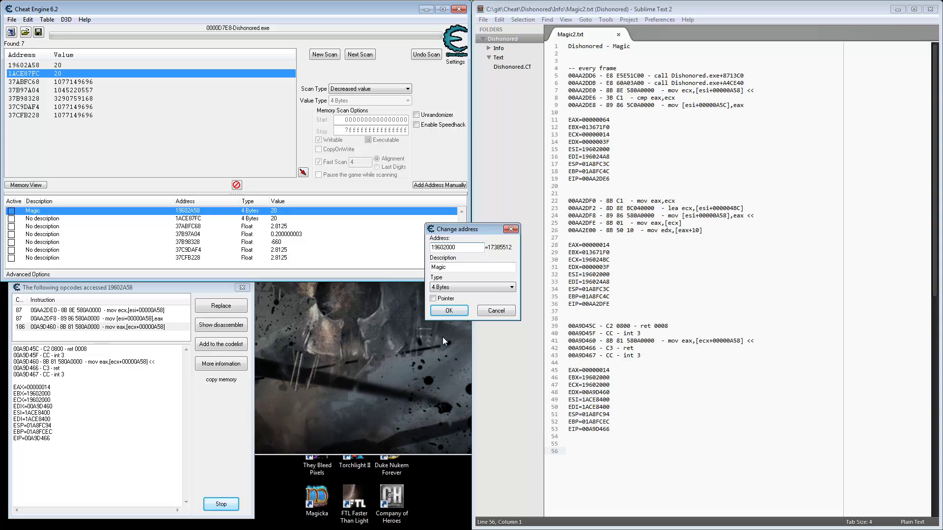
click(495, 311)
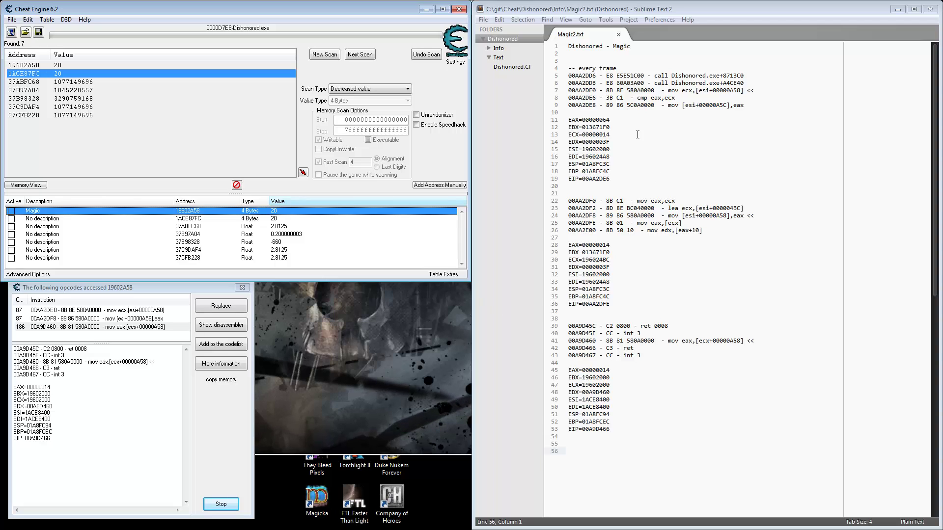
- Resume Dishonored briefly and enlarge the instruction list in the accessed-opcodes window
click(606, 171)
click(441, 323)
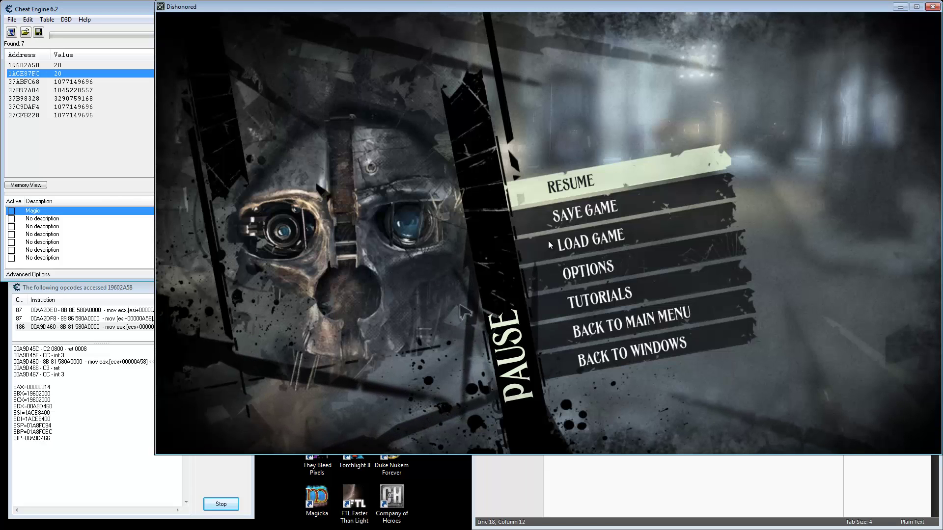
click(564, 178)
key(alt+Tab)
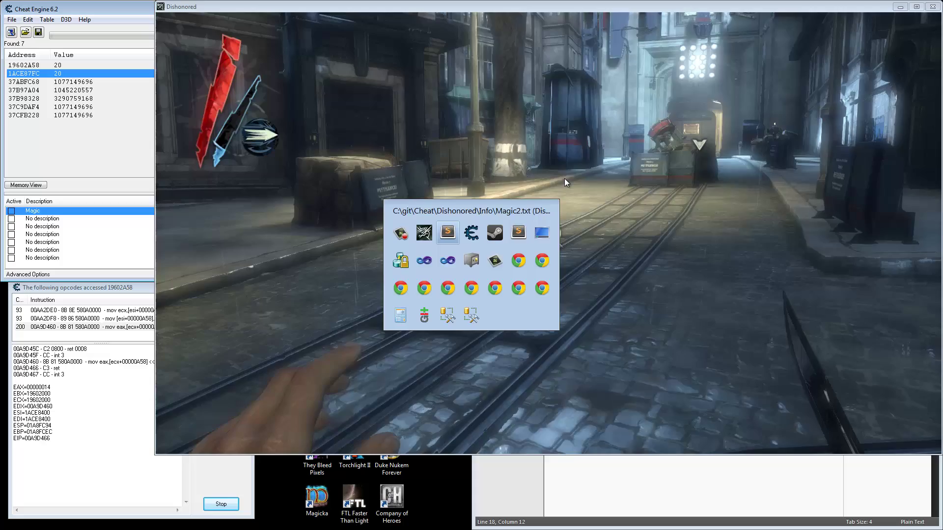
drag(113, 343, 114, 408)
- Resume Dishonored, use a magic potion so the debugger records its instructions, and return to Cheat Engine
key(alt+Tab)
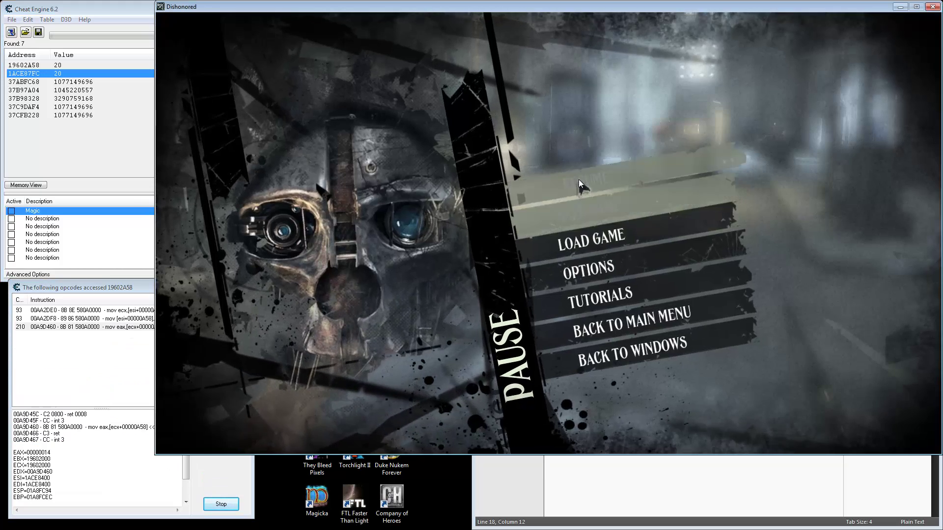
click(578, 178)
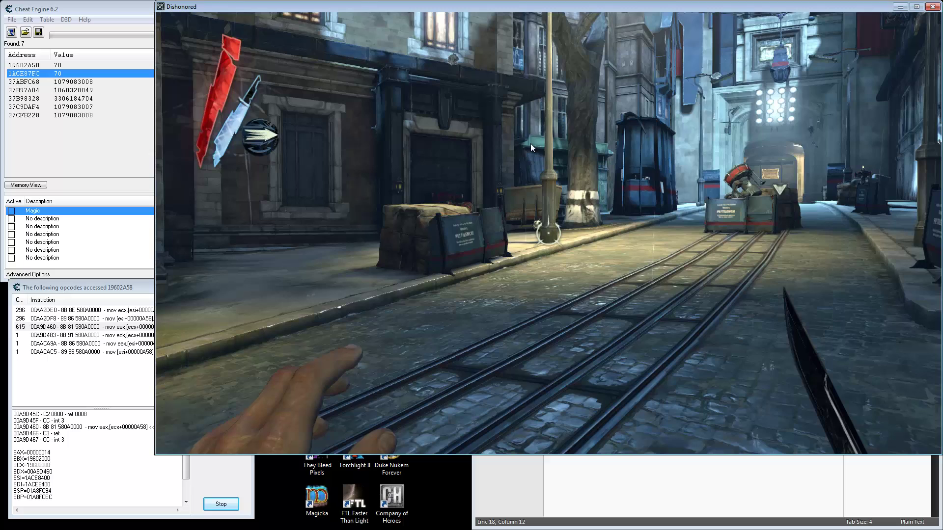
key(alt+Tab)
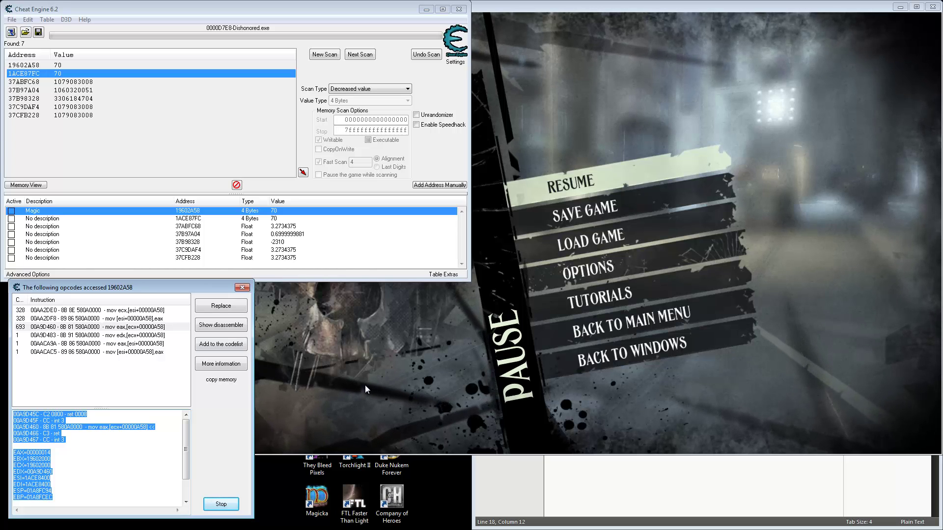
- Create a new file in Sublime Text and copy the details of the 00A9D483 instruction from Cheat Engine
click(616, 490)
click(488, 21)
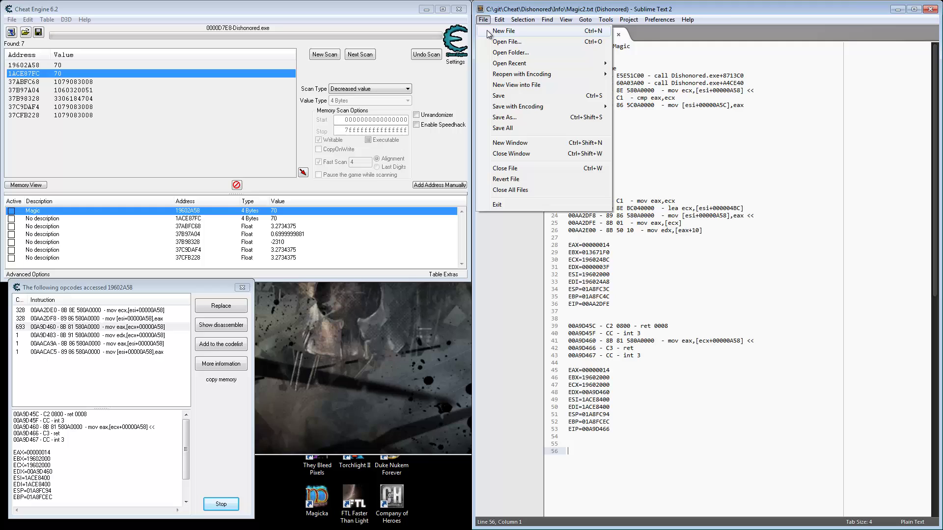
click(496, 29)
click(109, 336)
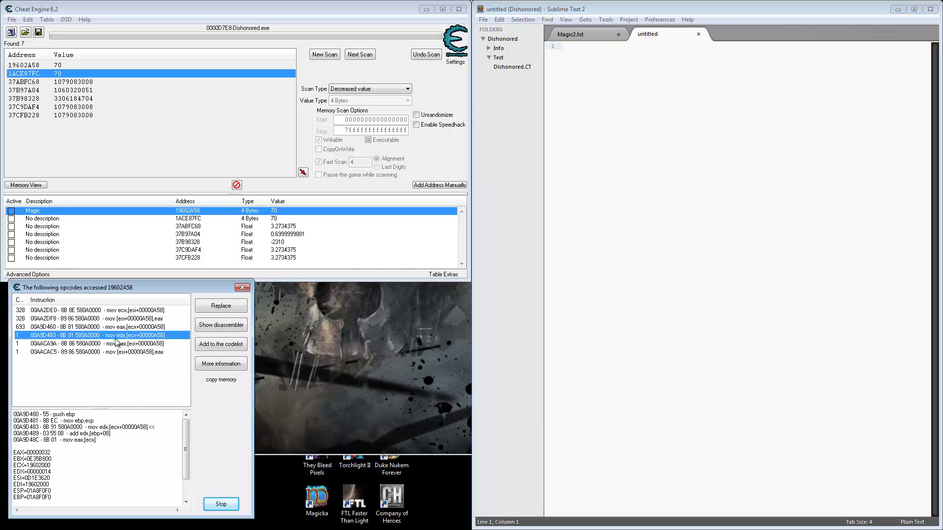
click(100, 454)
key(ctrl+a)
click(692, 209)
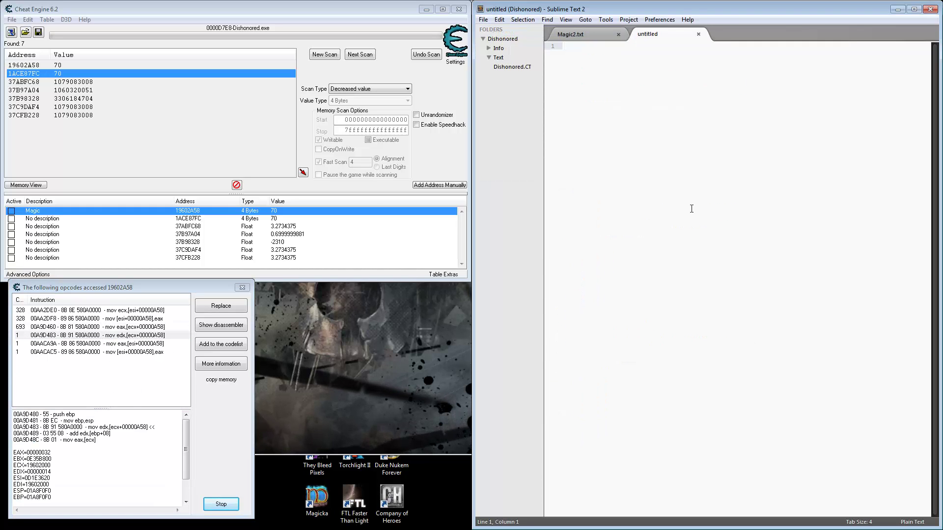
- Write the heading "Dishonored - Magic (potion)" in the new file and paste the copied instruction details below it
text(Dishonored - )
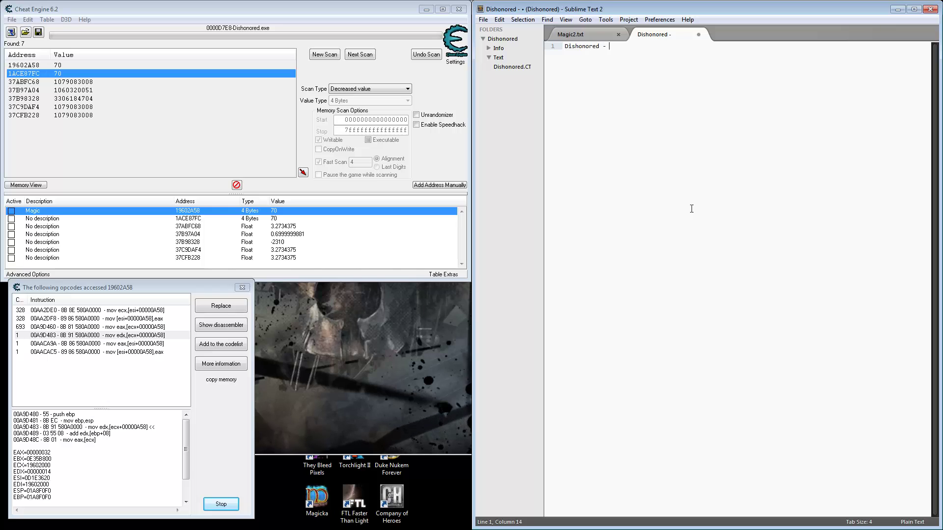
text(Magic (potion)
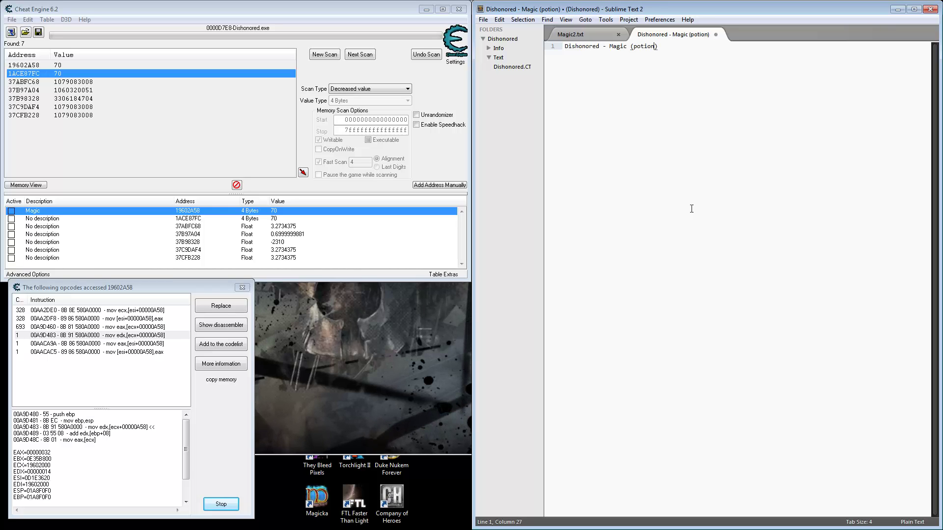
text())
key(Return)
key(Return)
key(ctrl+v)
key(Return)
key(Return)
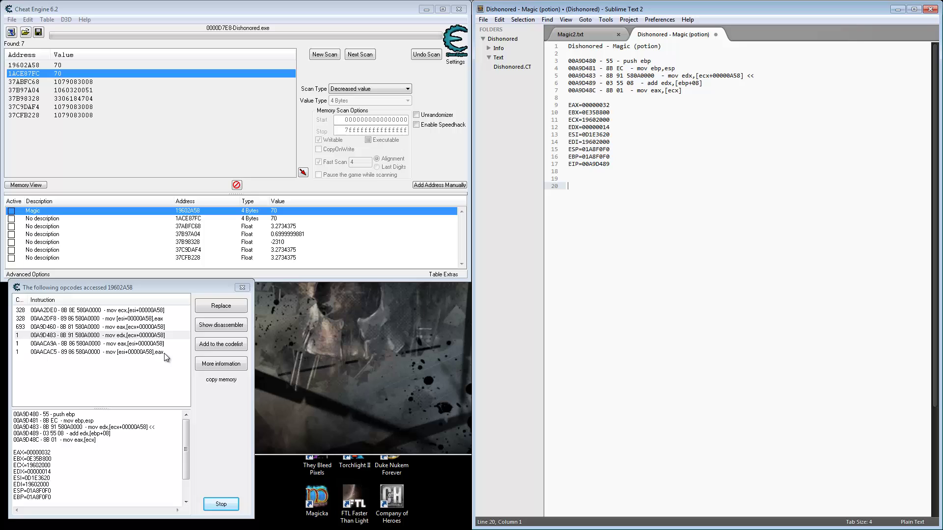
- Copy the details of the 00AACA9A instruction and paste them below the first block of the potion notes
click(148, 344)
click(99, 454)
key(ctrl+a)
key(ctrl+c)
click(661, 212)
key(ctrl+v)
key(Return)
key(Return)
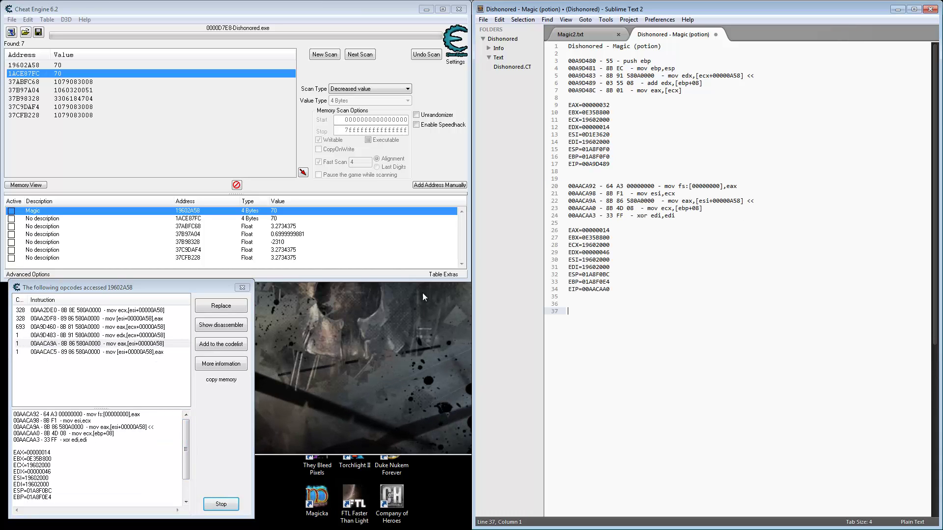
- Copy the details of the 00AACAC5 instruction, paste them at the end of the potion notes, and reselect that instruction
click(149, 352)
click(98, 454)
key(ctrl+a)
key(ctrl+c)
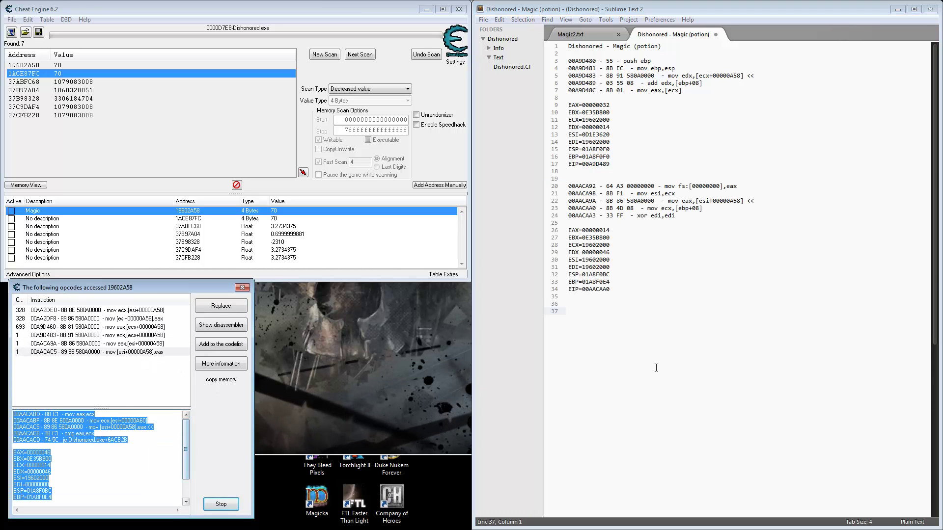
click(656, 368)
key(ctrl+v)
key(Return)
key(Return)
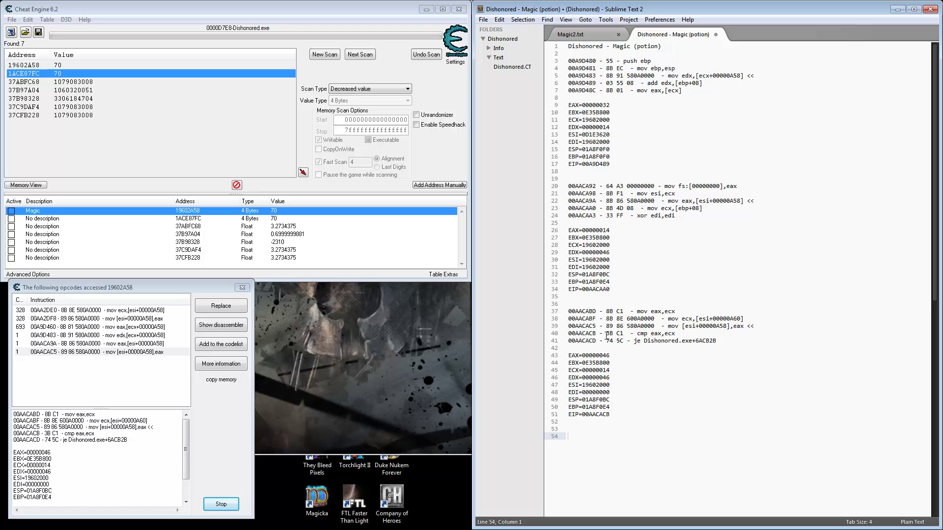
click(127, 352)
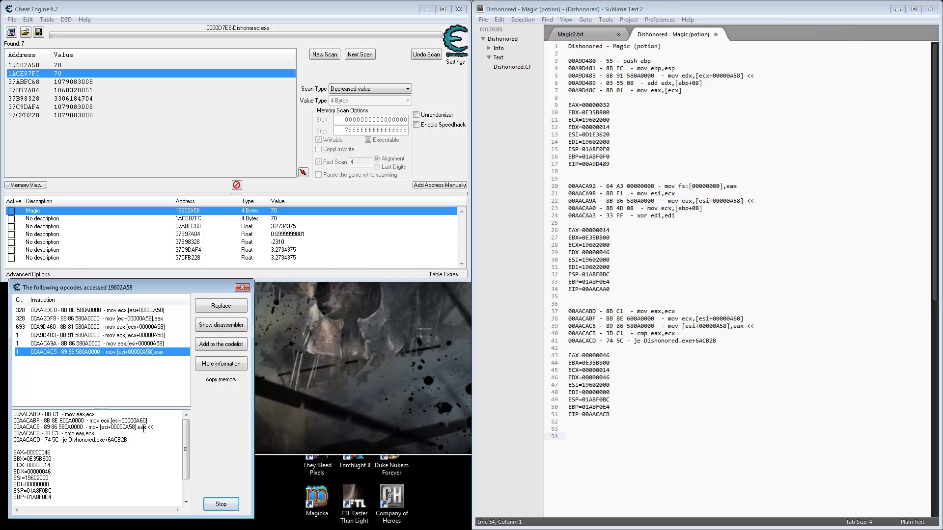
- Examine the EAX value and the mov instruction in the details of the 00AACAC5 entry
drag(50, 452, 44, 452)
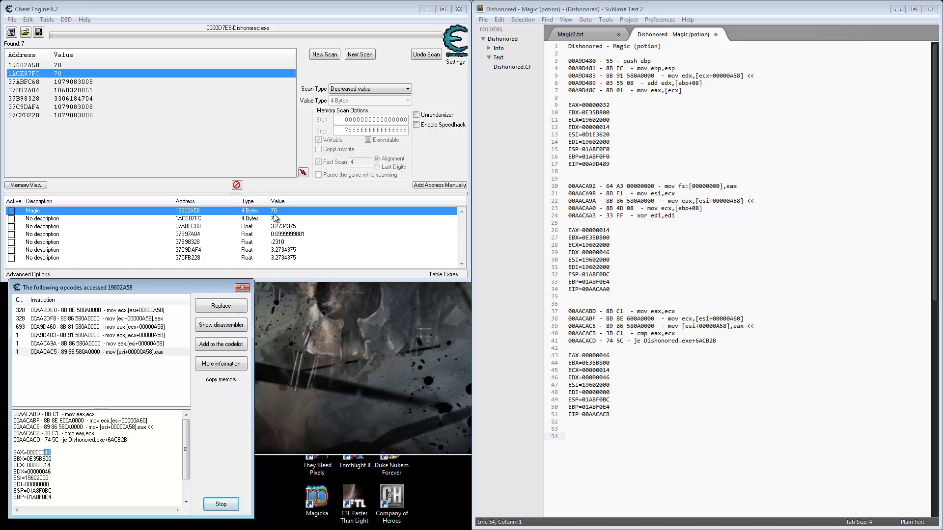
drag(89, 428, 189, 430)
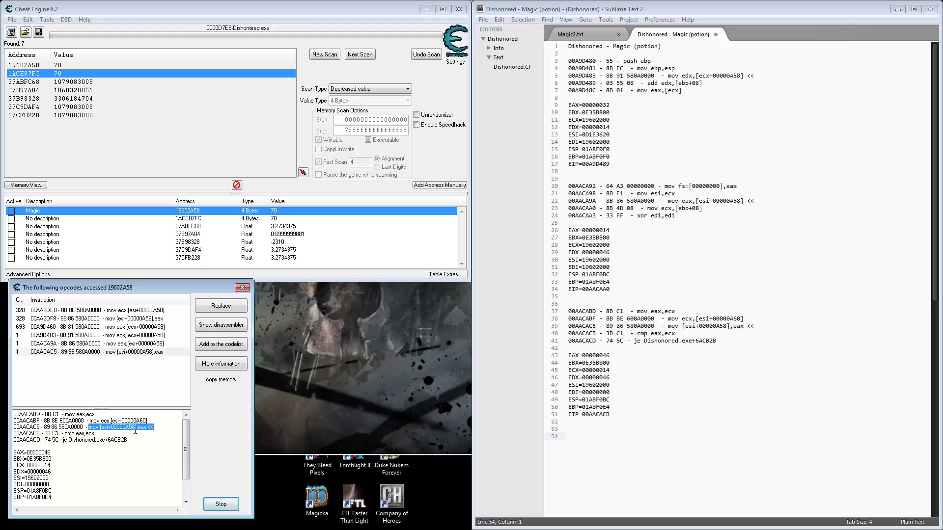
- Switch to Dishonored, resume the game and use the equipped magic power once
click(387, 343)
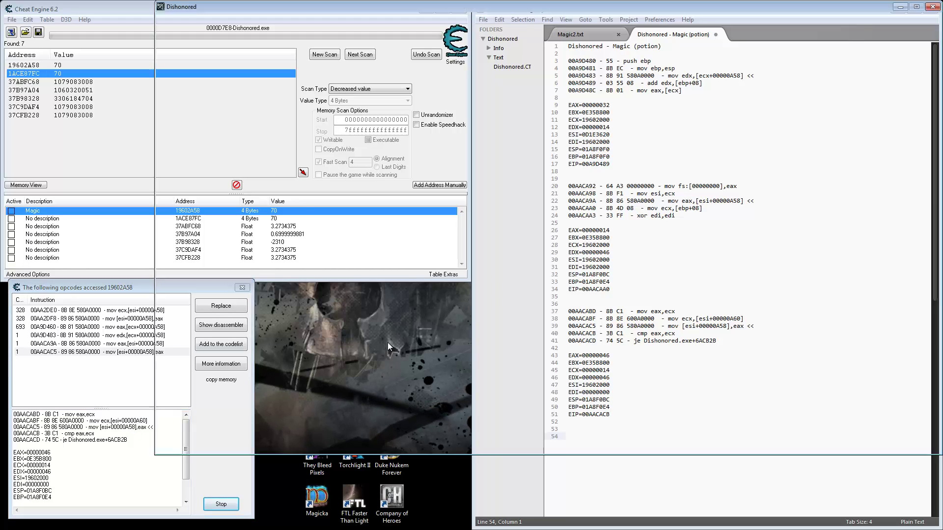
click(613, 181)
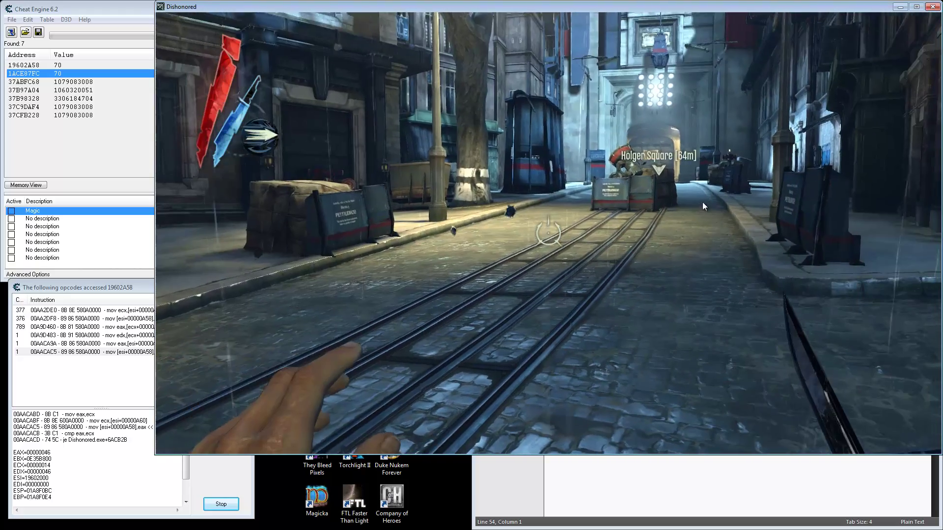
right_click(708, 206)
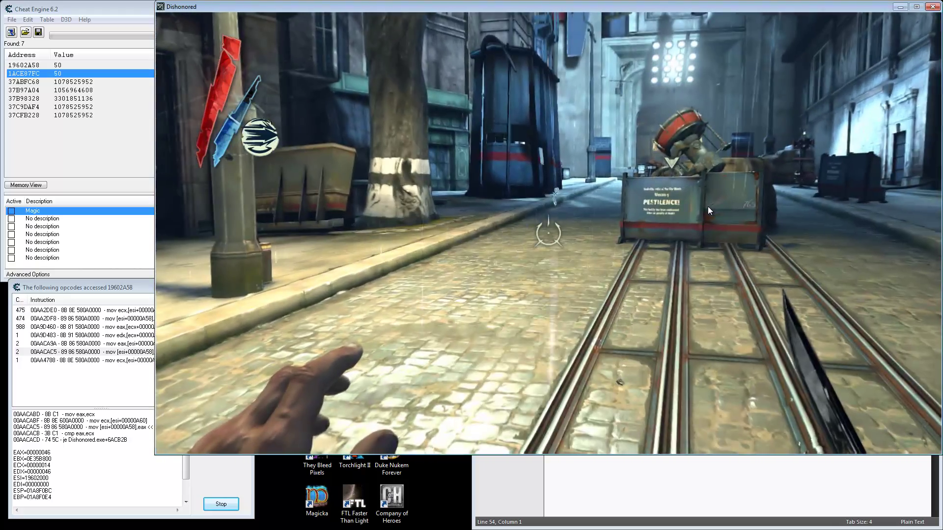
- Return to Cheat Engine and select the full details of the 00AA4788 instruction
key(alt+Tab)
click(90, 352)
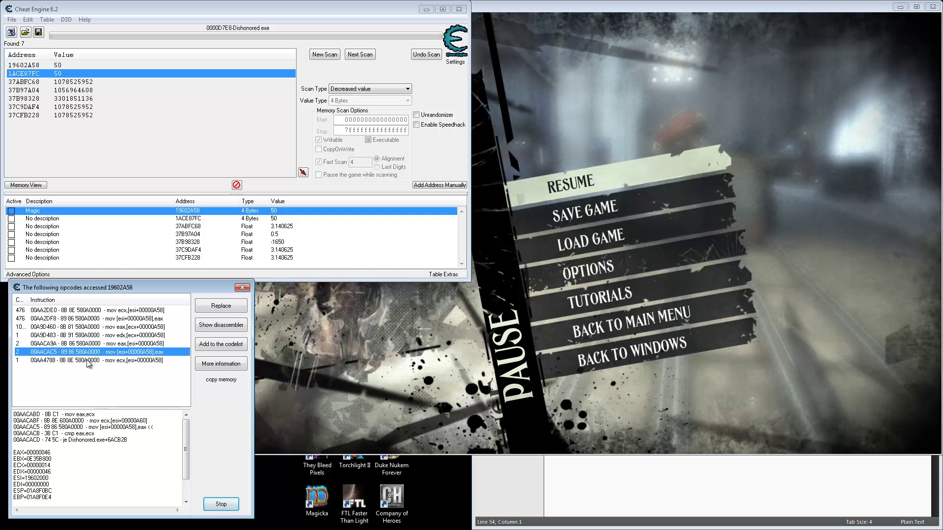
click(92, 360)
click(123, 427)
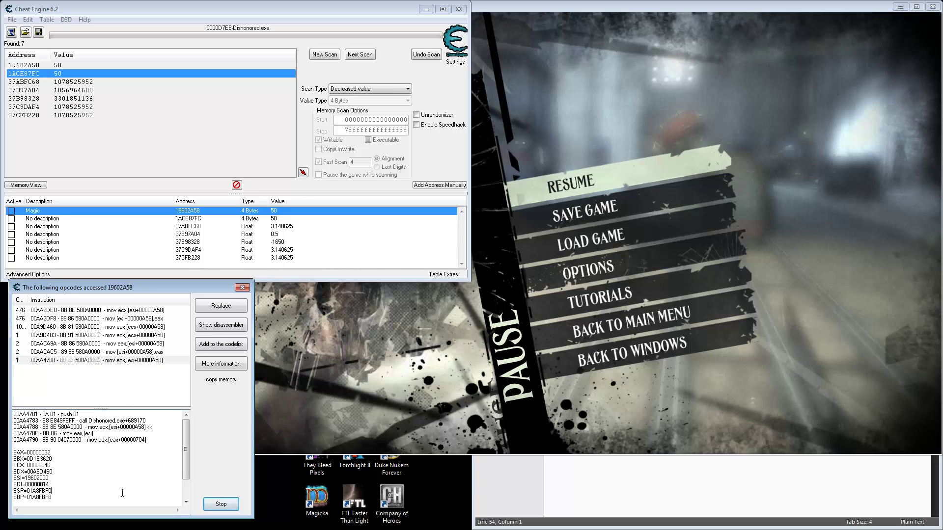
key(ctrl+a)
- In Sublime Text, retitle the notes "Dishonored - Magic (potion and use)" and add the labels "-- just potion", "-- potion and used magic" and "-- used magic only"
key(alt+Tab)
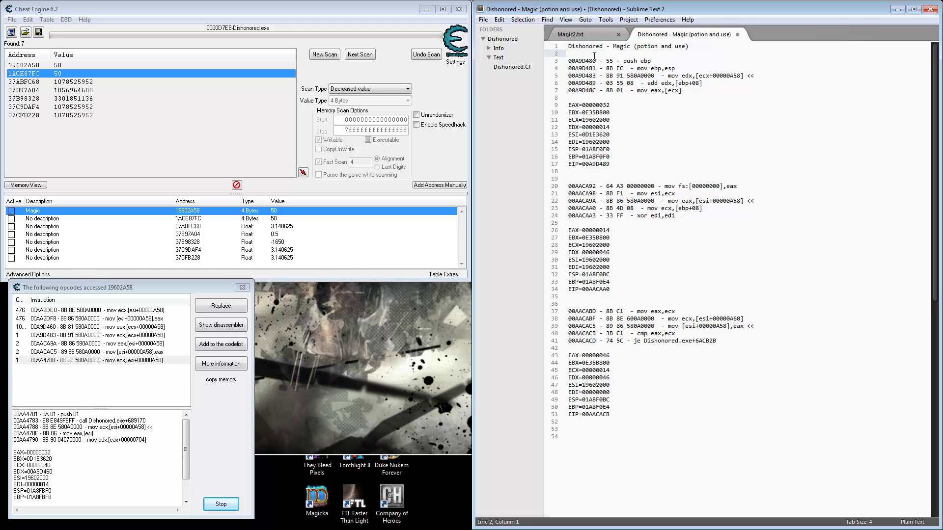
key(Return)
text(-- just potion)
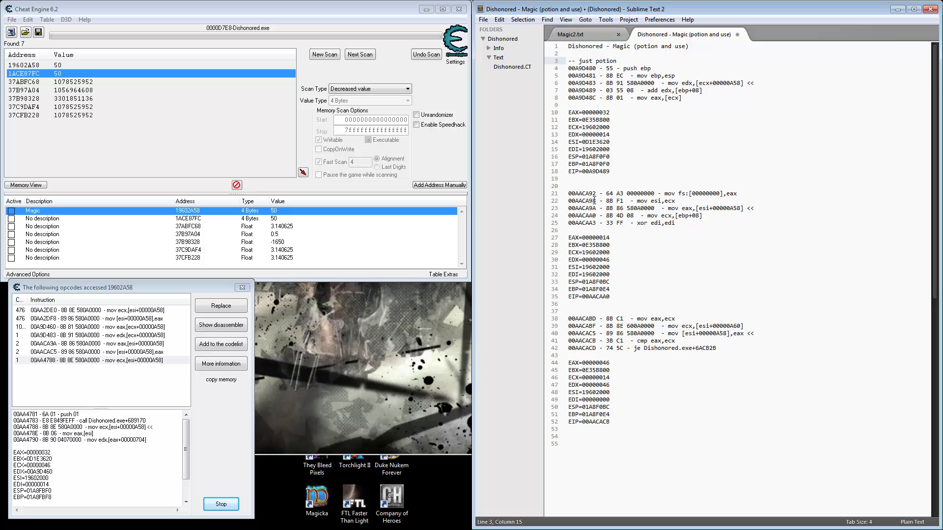
click(592, 192)
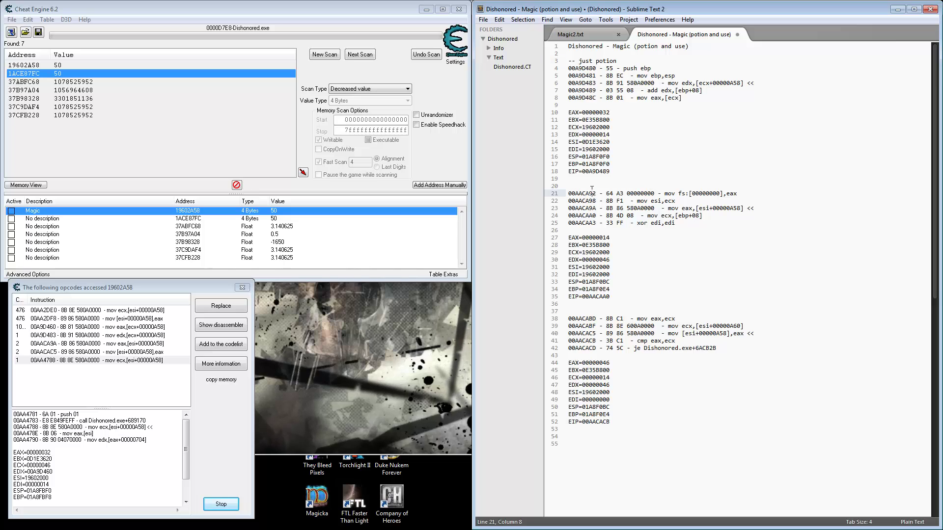
key(Home)
key(Return)
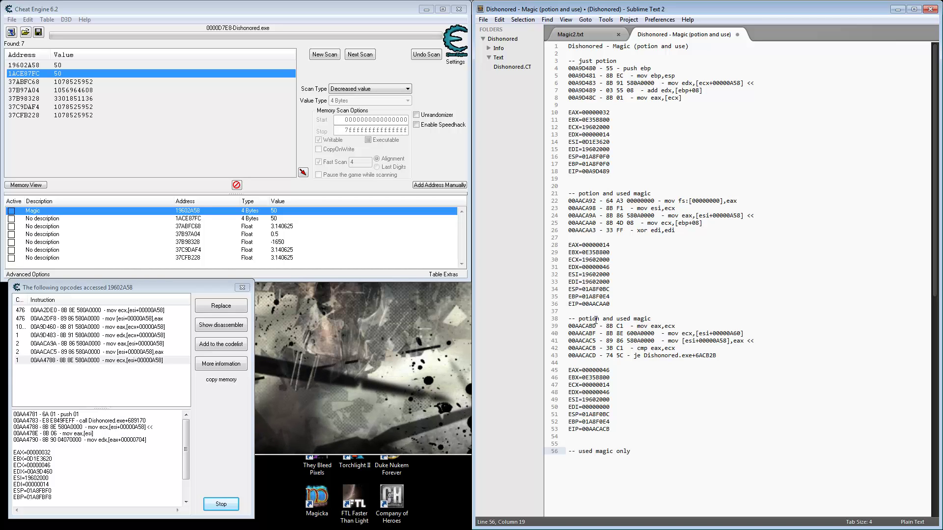
- Save the notes as Magic3.txt in the Dishonored Info folder
key(ctrl+s)
text(Magic3.txt)
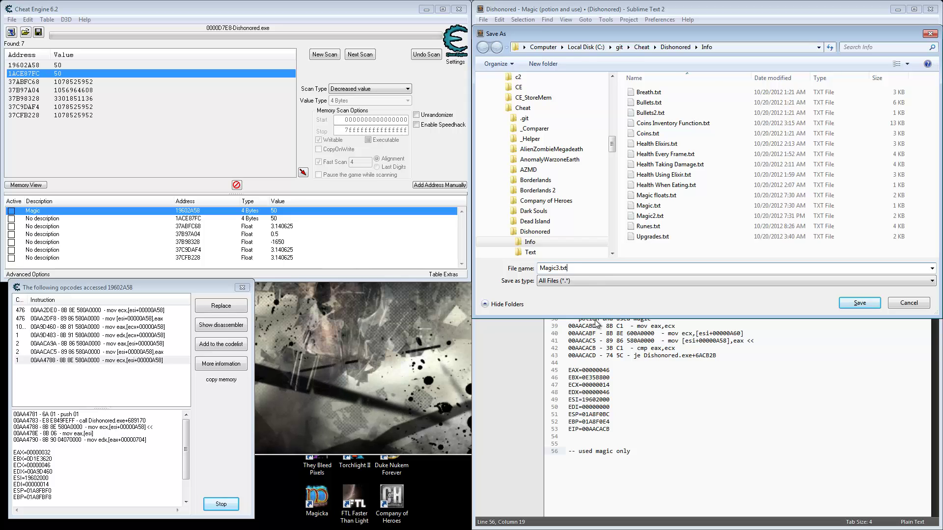
key(Return)
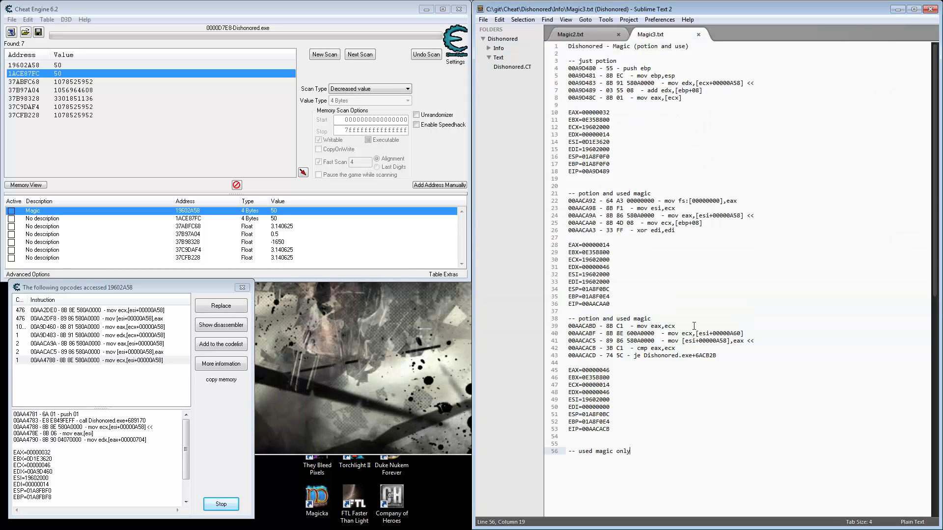
- Examine the 00AACAC5 instruction in Cheat Engine for its base register ESI and the address that register holds
click(146, 345)
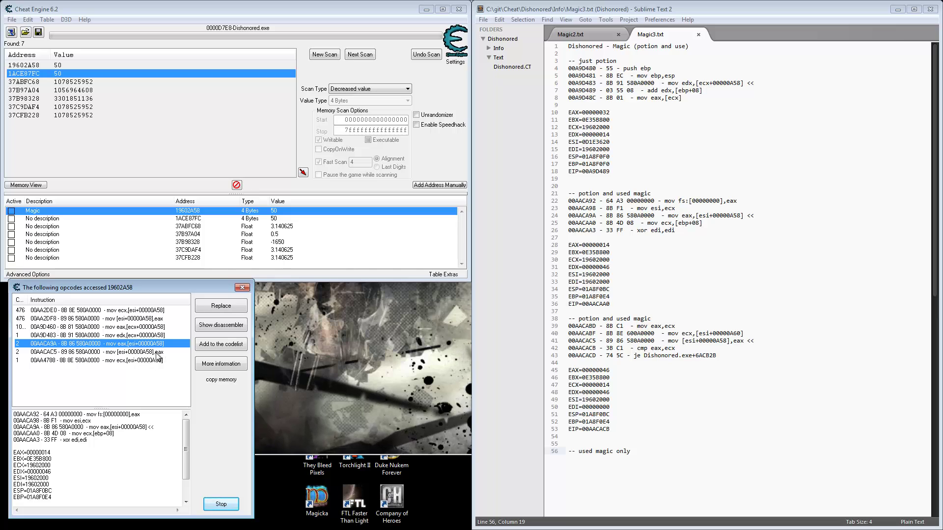
click(140, 353)
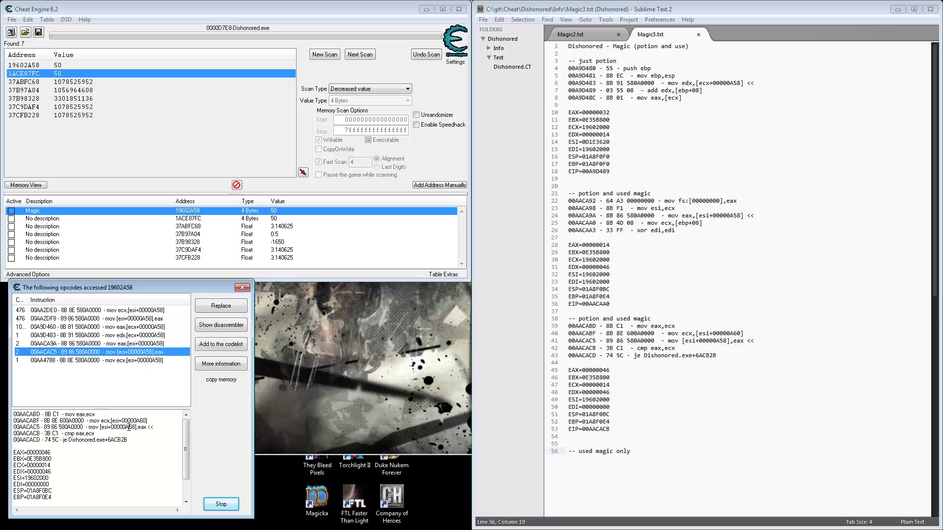
double_click(104, 428)
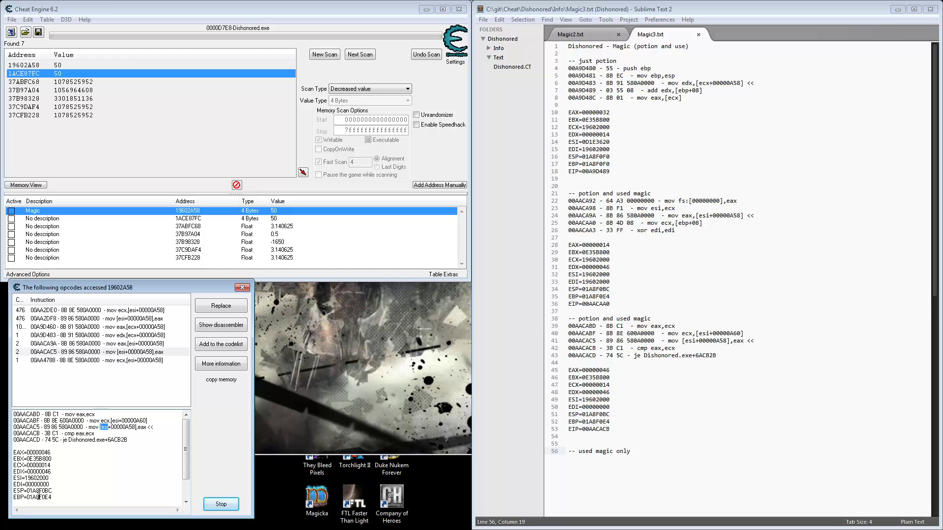
drag(13, 478, 57, 478)
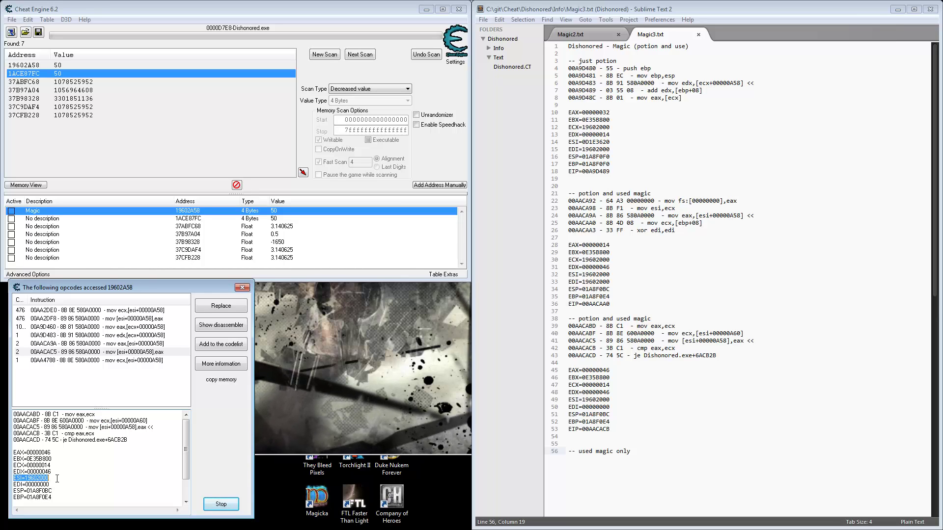
double_click(49, 478)
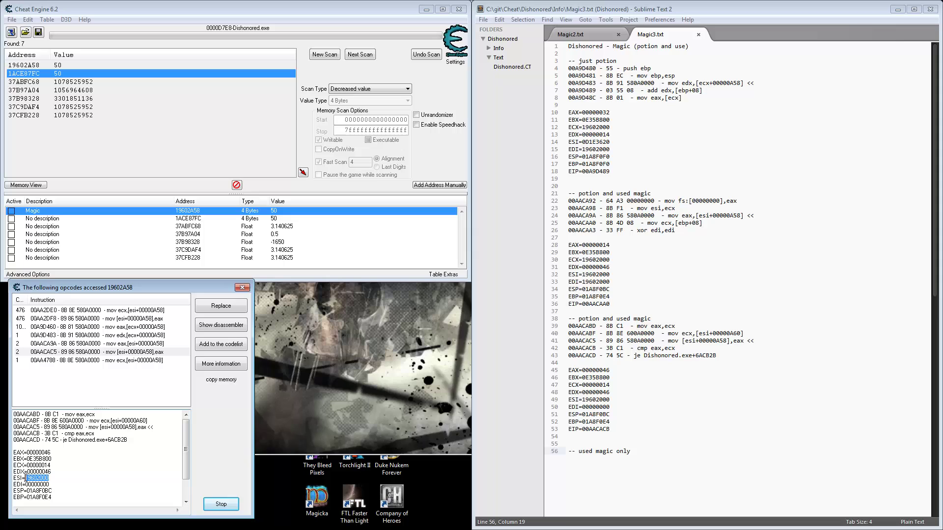
- Browse the memory region of the Magic address and open the data structure dissection tool for it
click(238, 141)
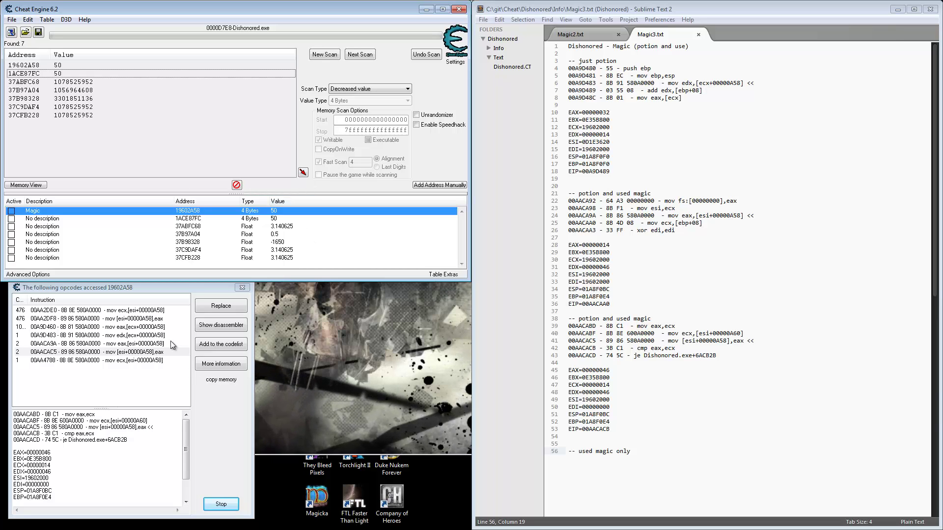
right_click(87, 210)
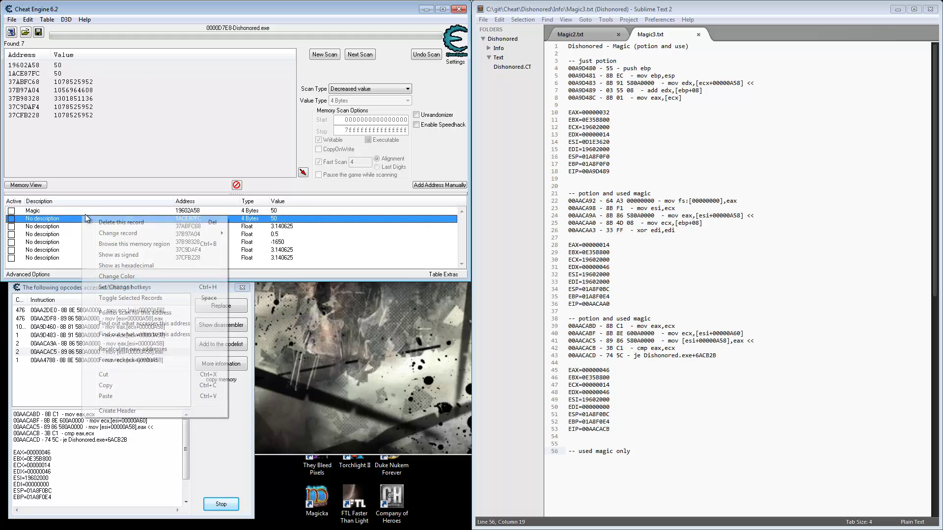
click(132, 243)
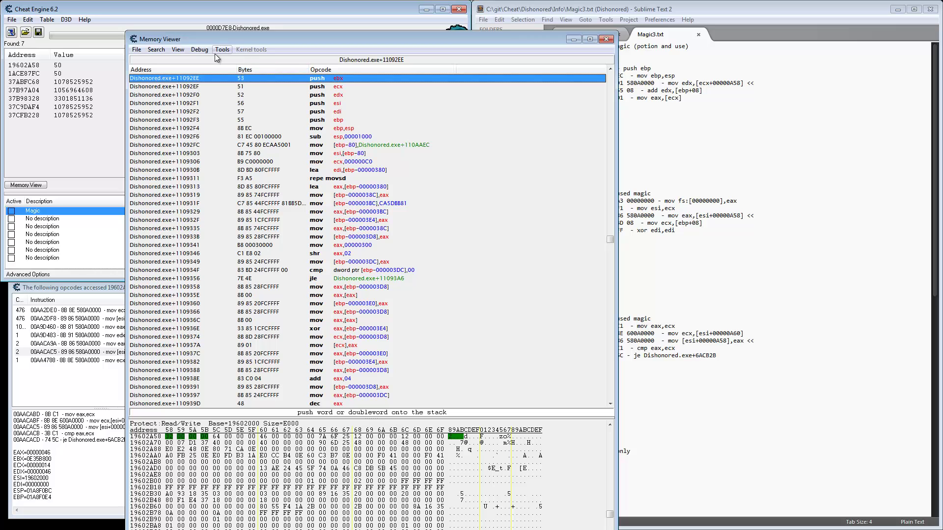
click(220, 49)
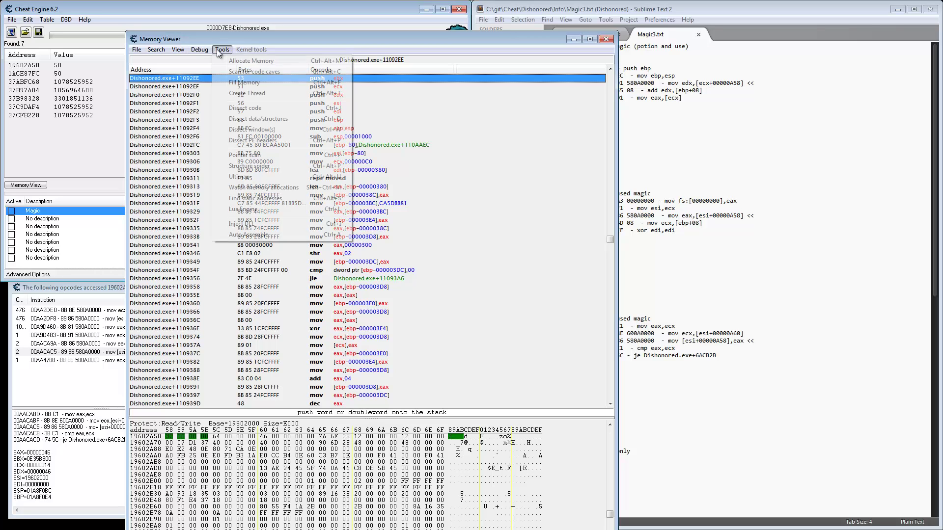
click(284, 121)
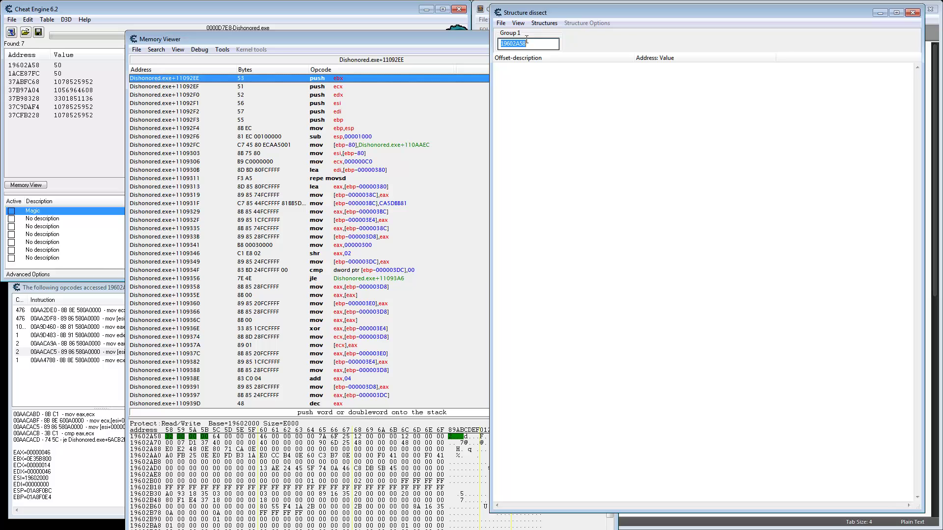
- Set the dissected address to 19602000 and define an auto-filled structure named "Magic Base" with a starting size of 4096
click(549, 24)
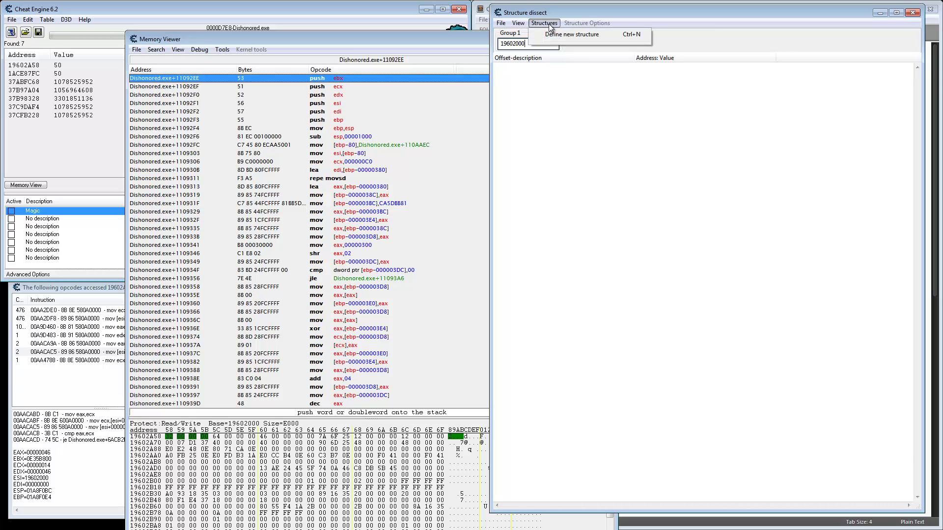
click(553, 35)
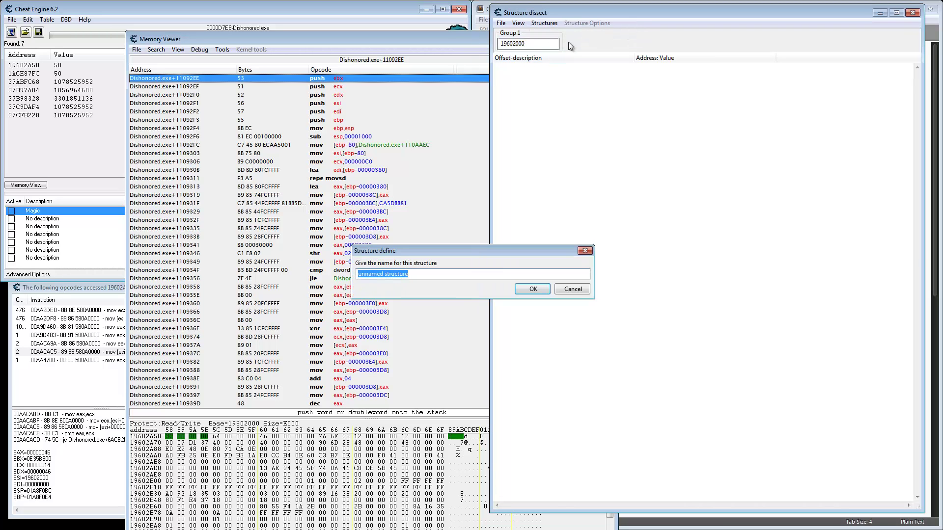
text(M)
text(agic Bolt)
key(Return)
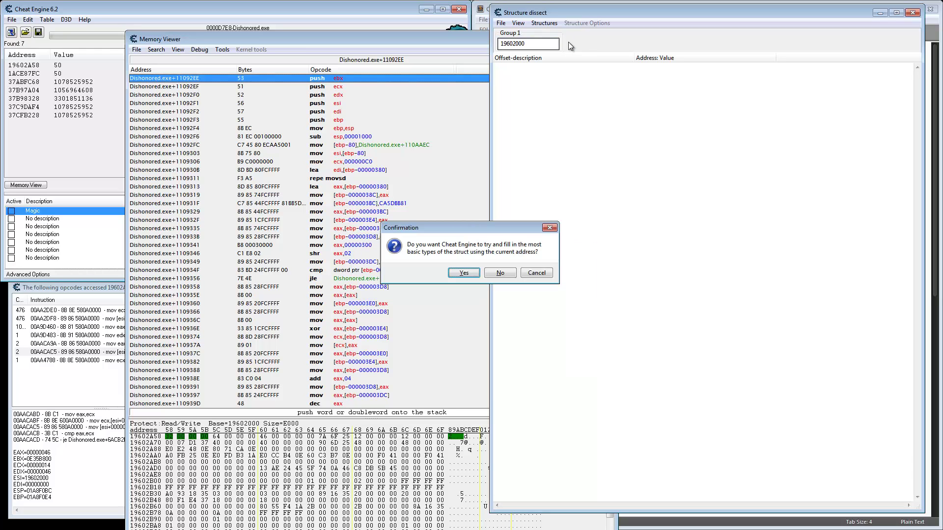
click(464, 273)
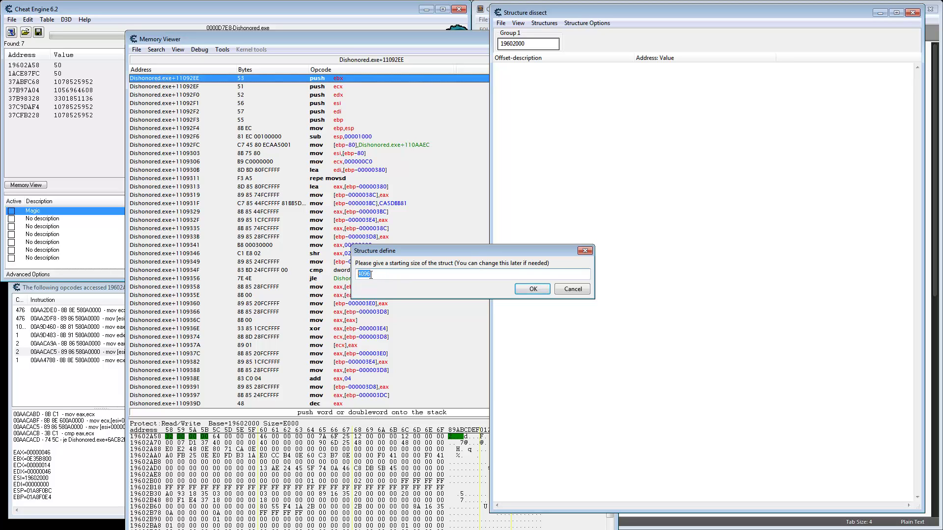
click(538, 288)
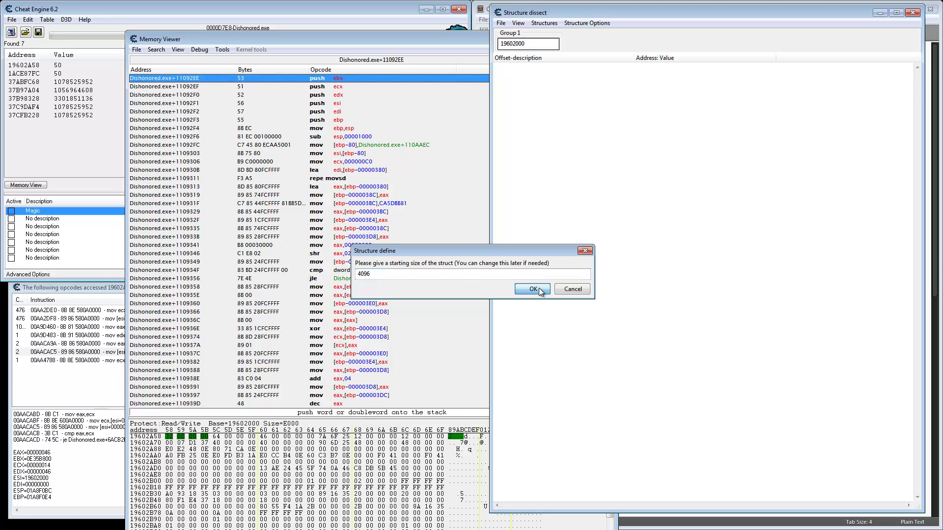
- Describe the element at offset 0A58 of the Magic Base structure as "Magic"
scroll(609, 308, down, 17)
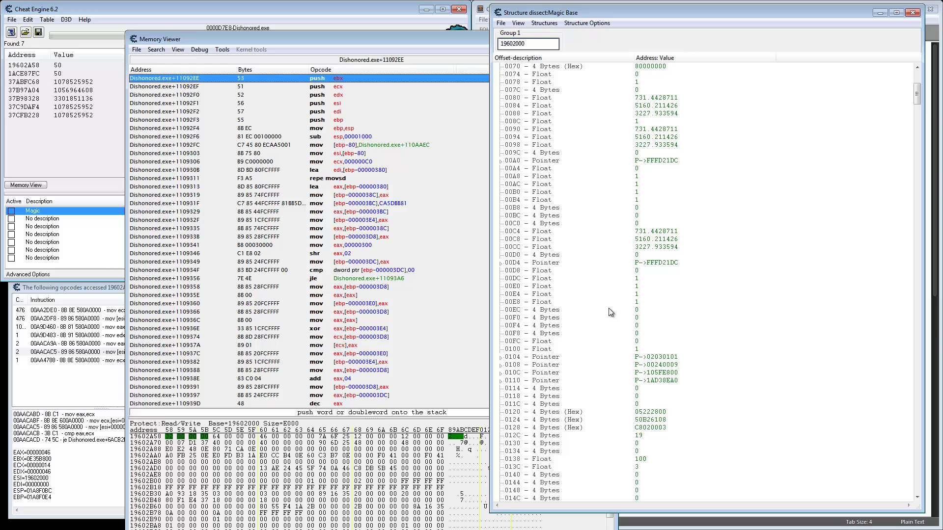
click(919, 217)
drag(915, 235, 905, 334)
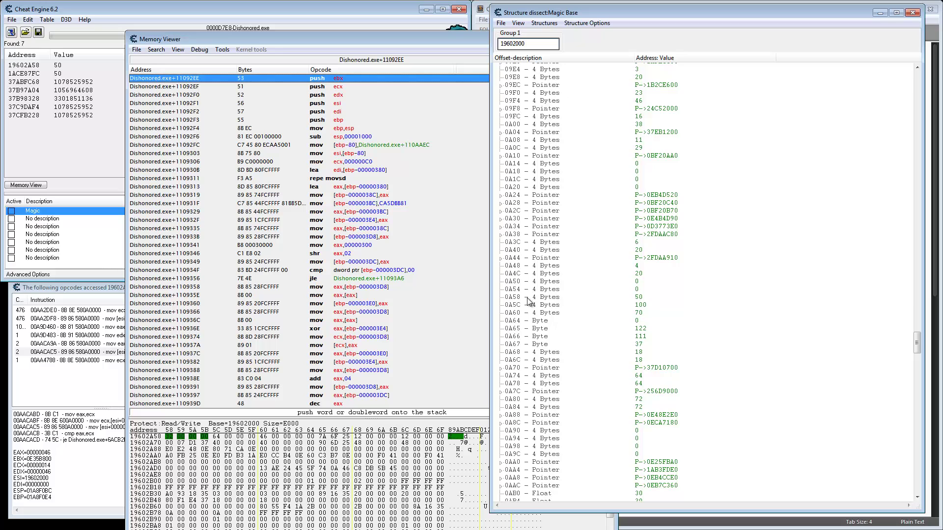
double_click(540, 300)
text(Magic)
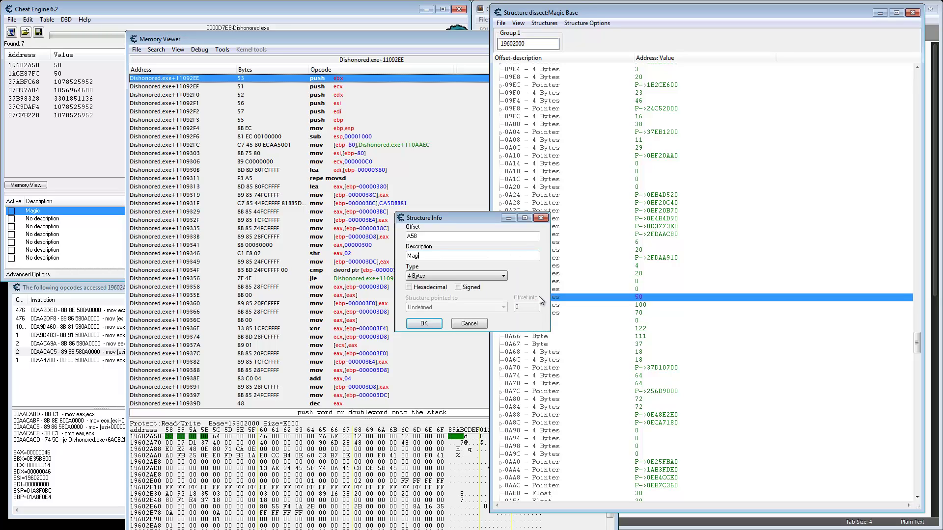
key(Return)
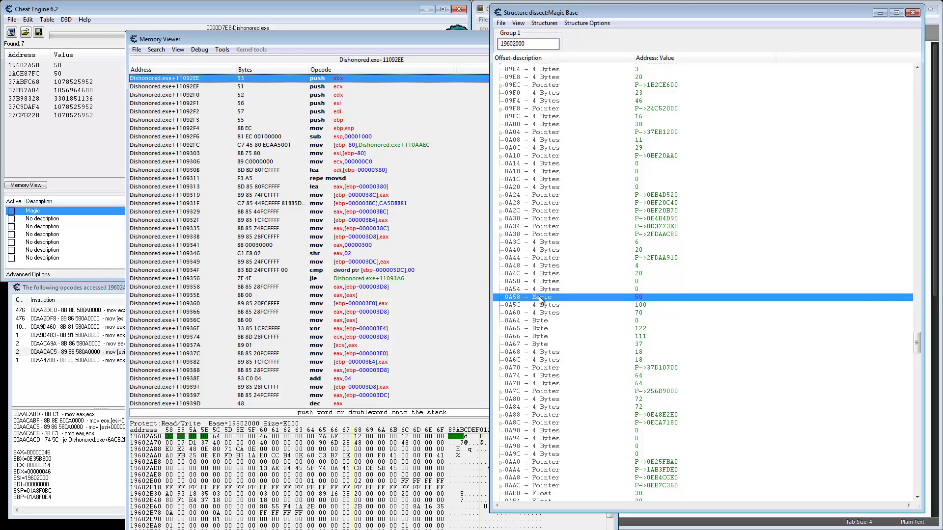
- Inspect the elements at offsets 0A5C and 0A60, and narrow the Structure dissect window
click(643, 306)
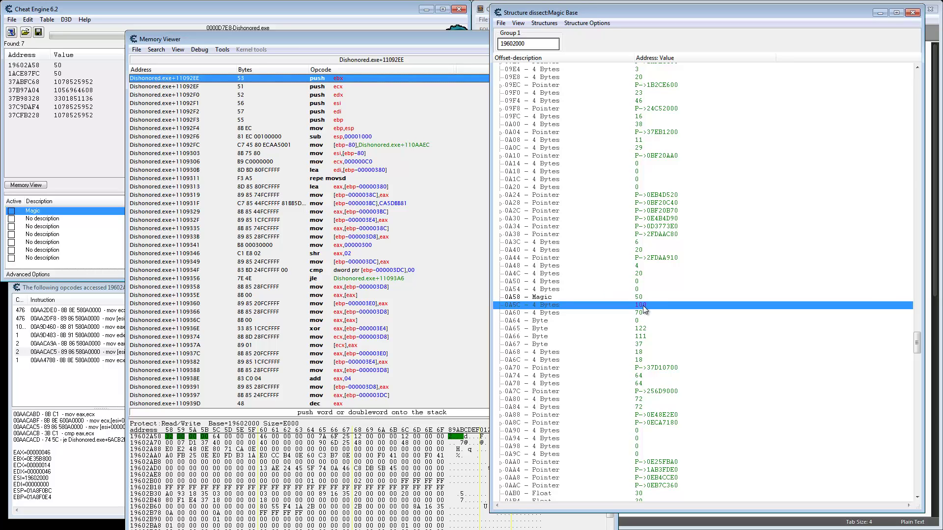
click(640, 314)
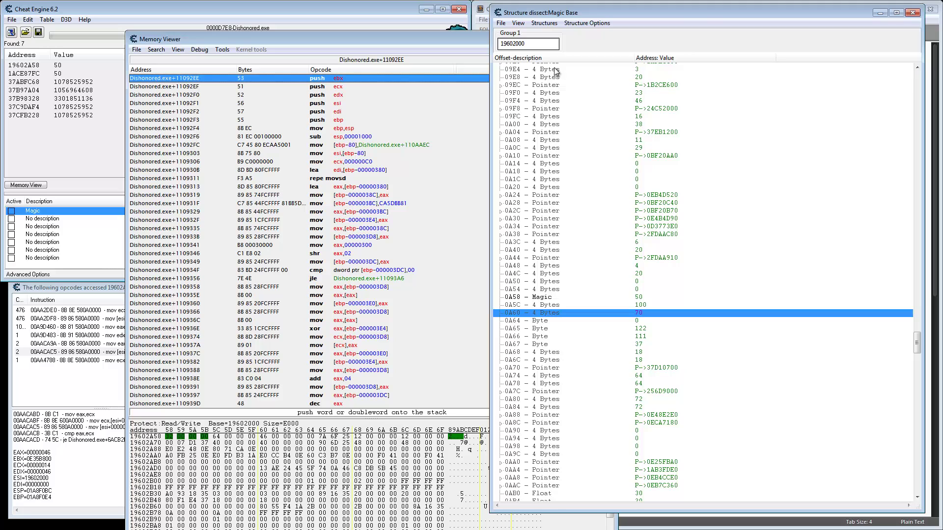
drag(491, 46, 696, 46)
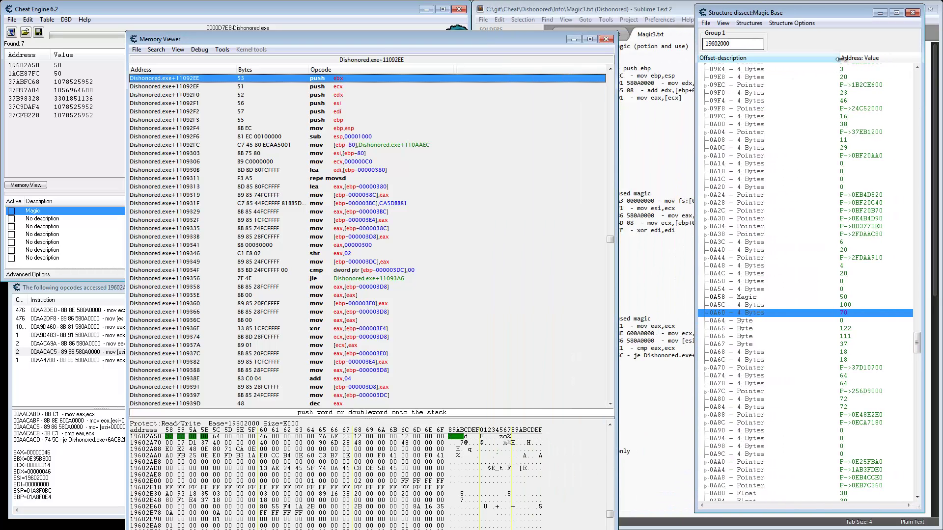
- Minimize the Memory Viewer, move the Structure dissect window beside the notes, and narrow its offset-description column
drag(842, 61, 792, 59)
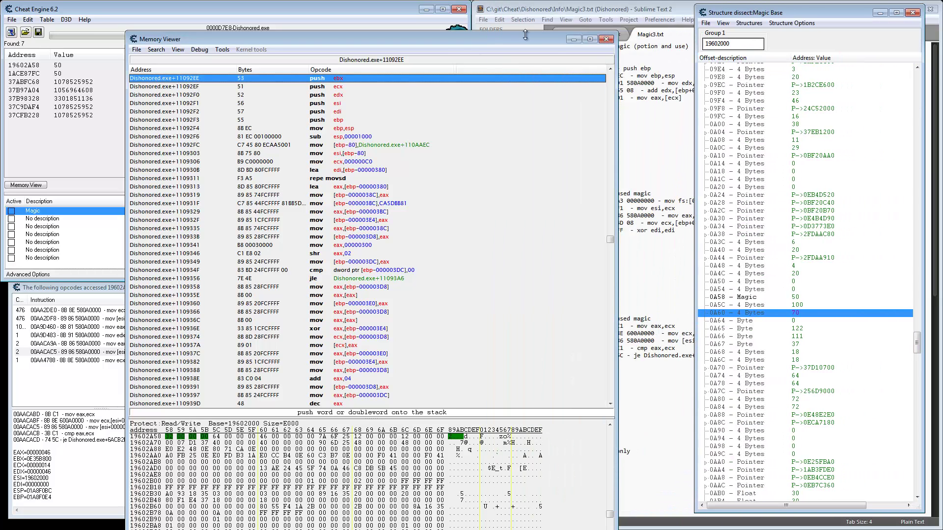
click(574, 40)
drag(773, 14, 75, 22)
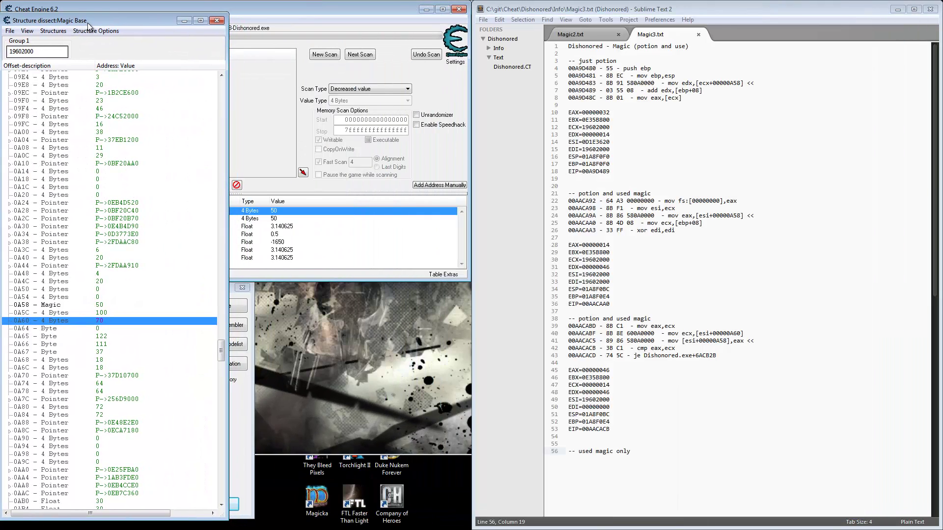
drag(95, 65, 80, 66)
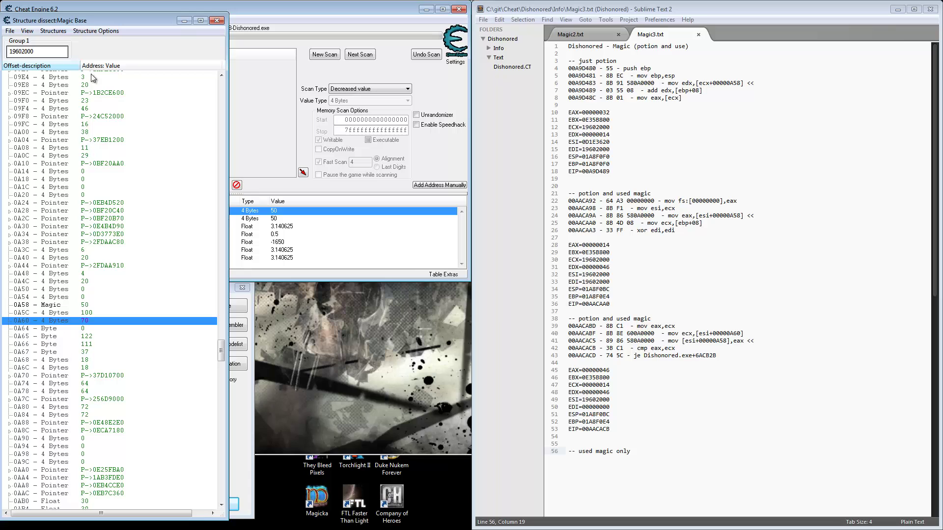
- Copy the structure's base address 19602000 and lock that address to keep a snapshot of its values
double_click(42, 50)
key(ctrl+c)
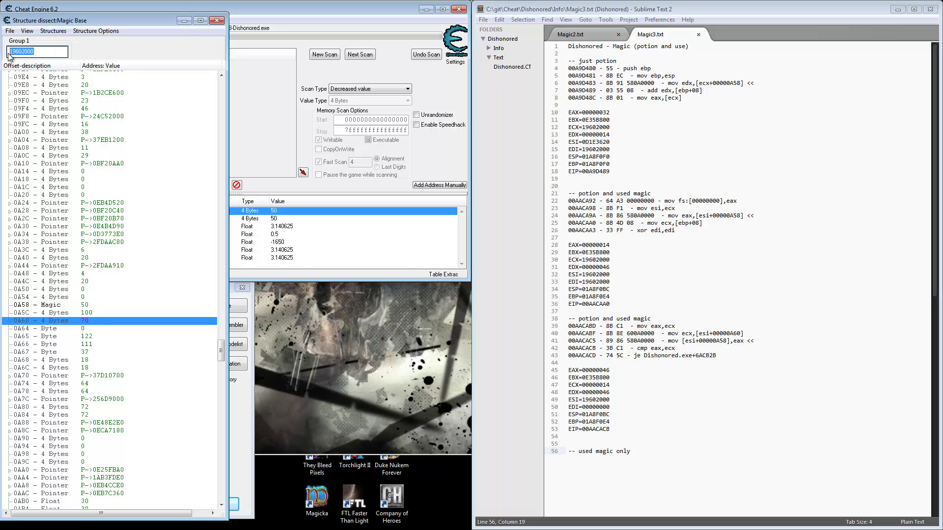
right_click(45, 54)
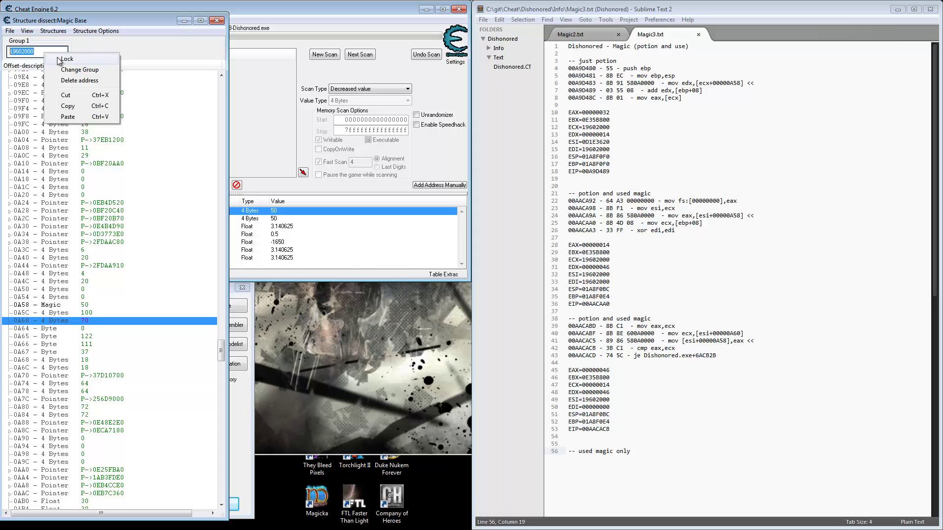
click(59, 59)
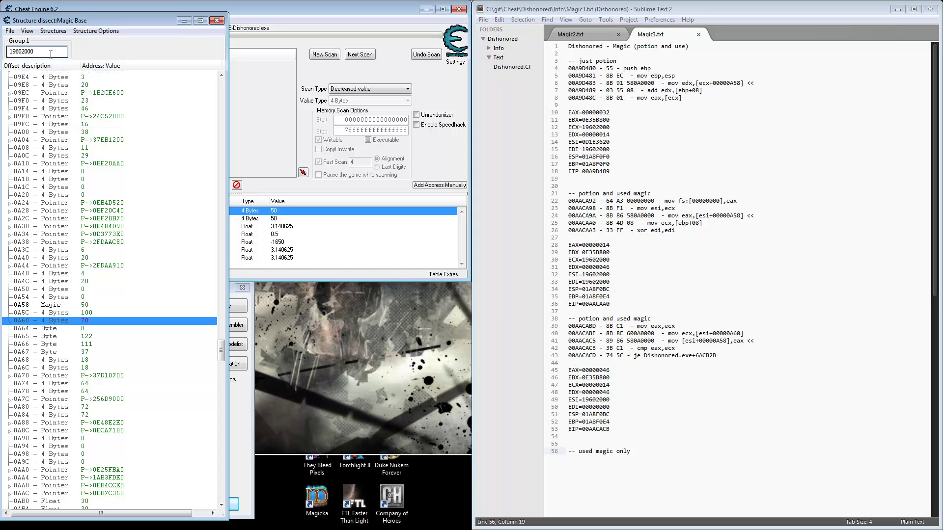
- Set a second address in Group 1 to 19602000, and resize the window and columns so both value columns fit
key(ctrl+a)
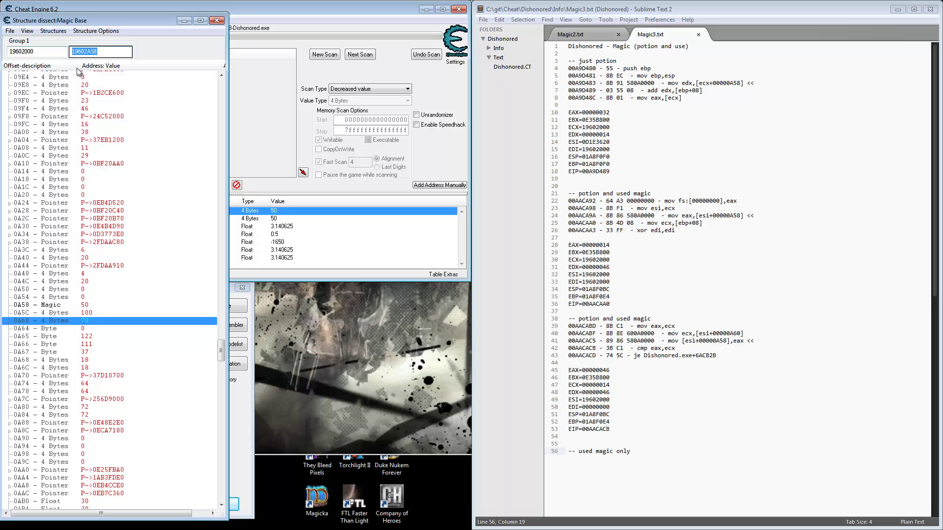
key(ctrl+v)
drag(227, 142, 278, 142)
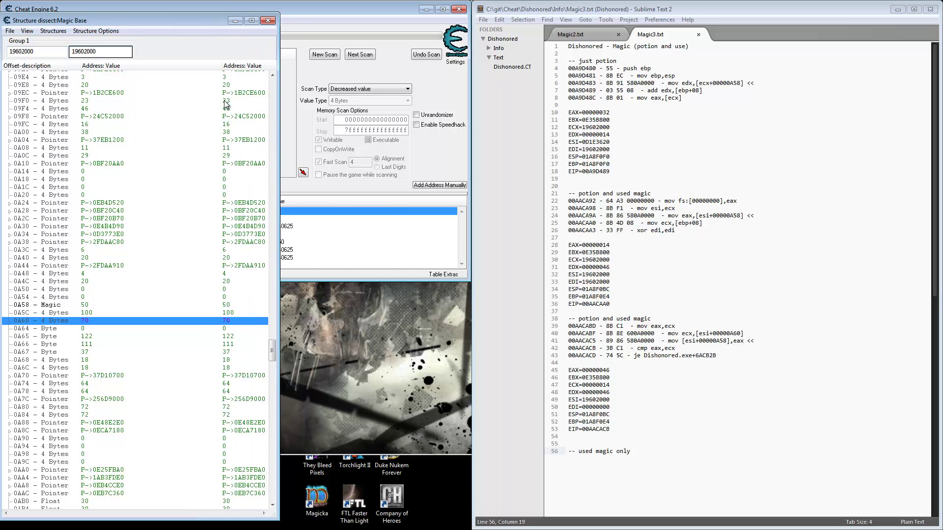
drag(220, 66, 141, 67)
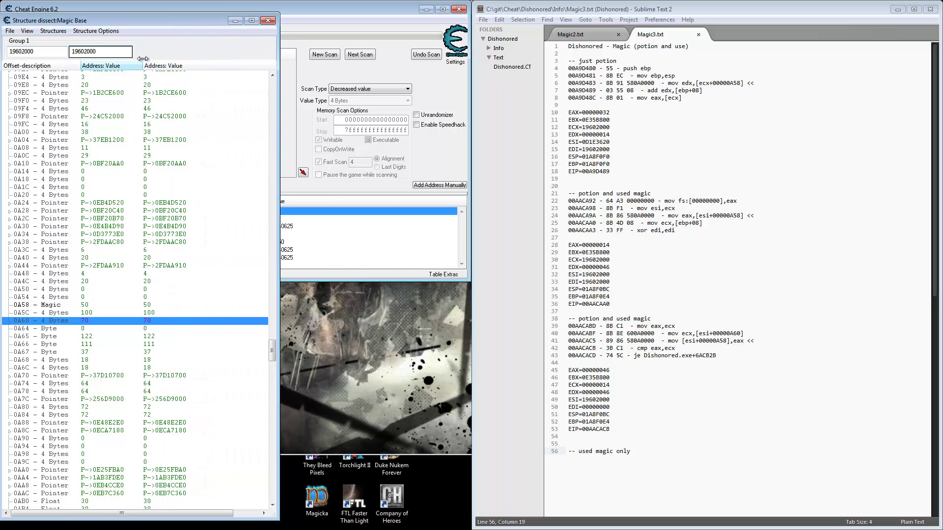
- Check the lock setting of both 19602000 addresses without changing it
click(32, 54)
right_click(41, 51)
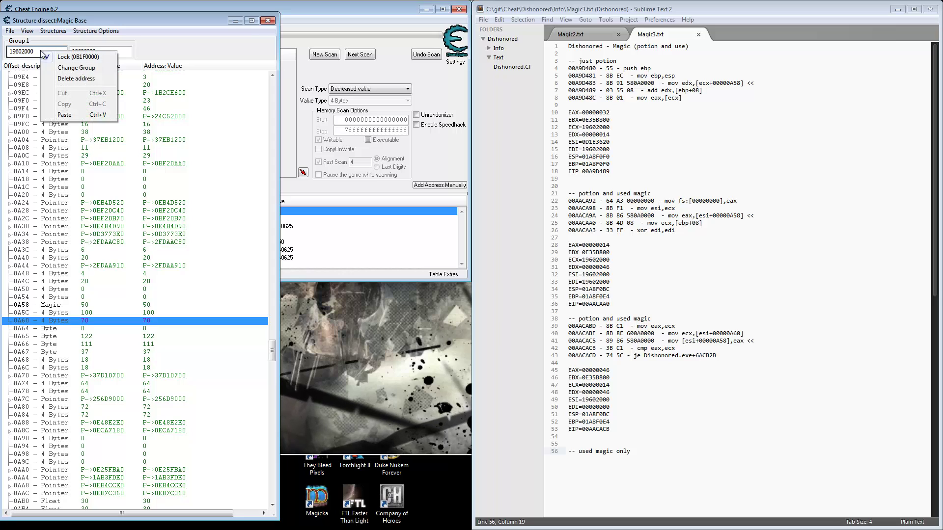
key(Escape)
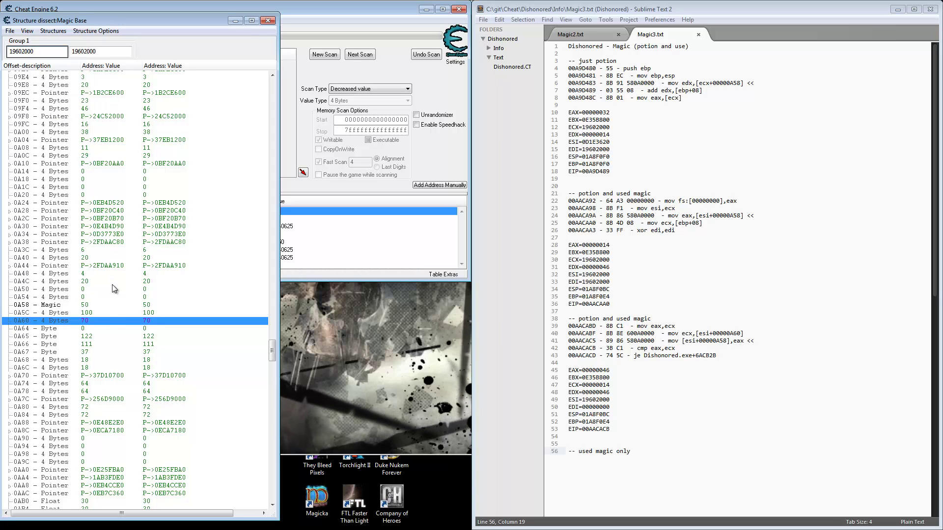
right_click(104, 54)
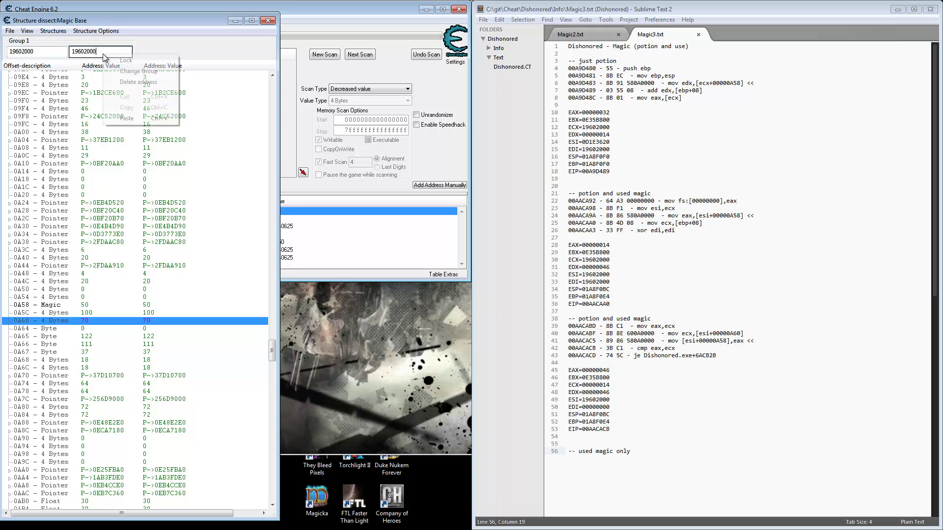
click(160, 49)
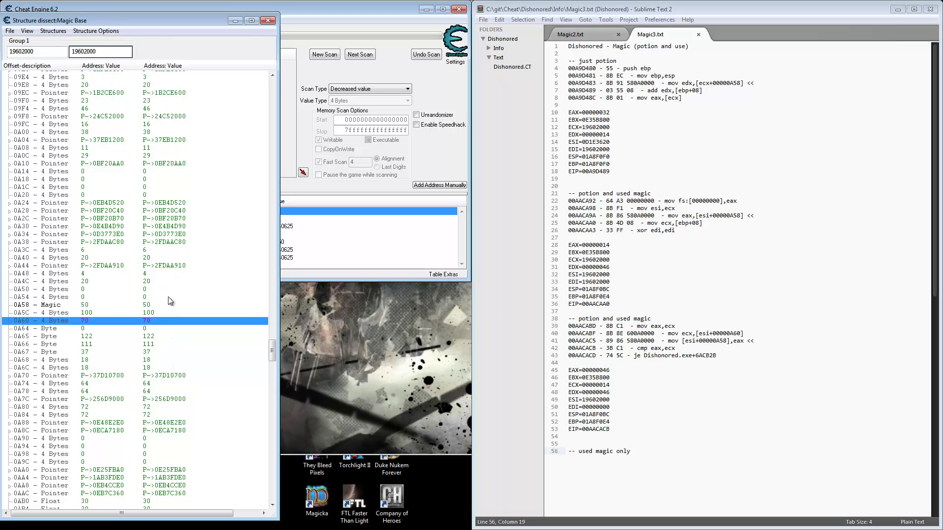
- Switch to Dishonored, resume the game, aim and cancel the Blink power, and return to Cheat Engine
click(387, 340)
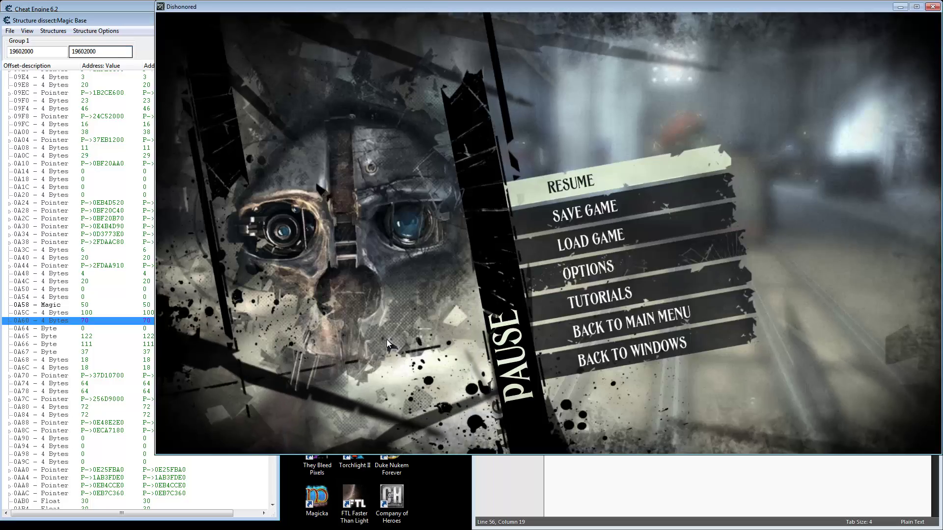
click(592, 184)
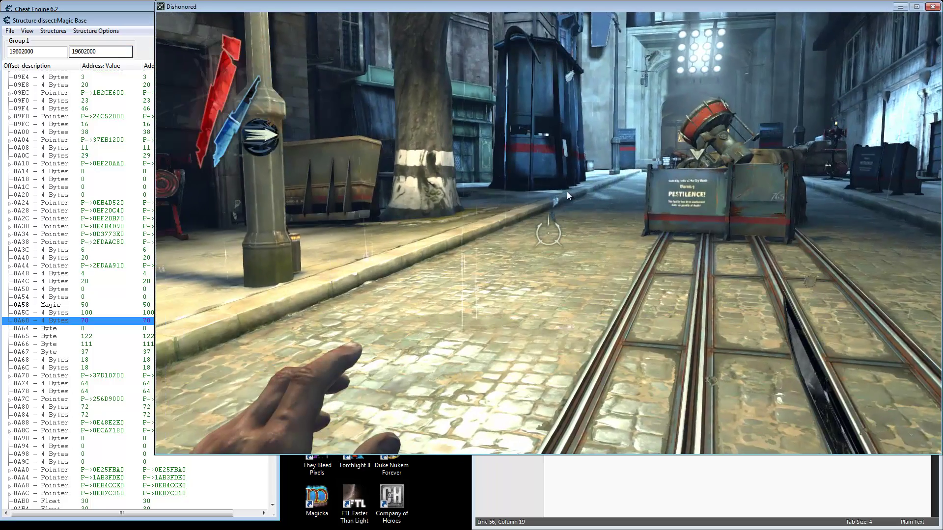
right_click(566, 191)
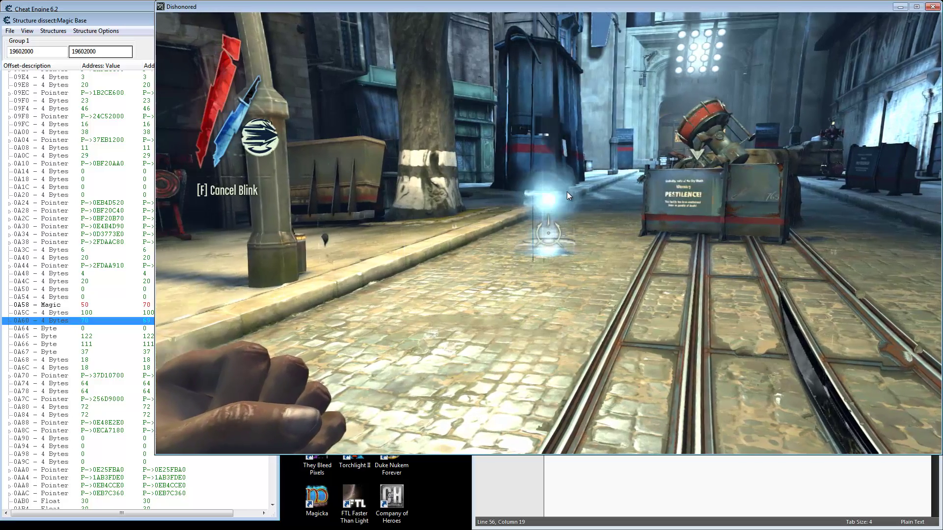
key(f)
key(alt+Tab)
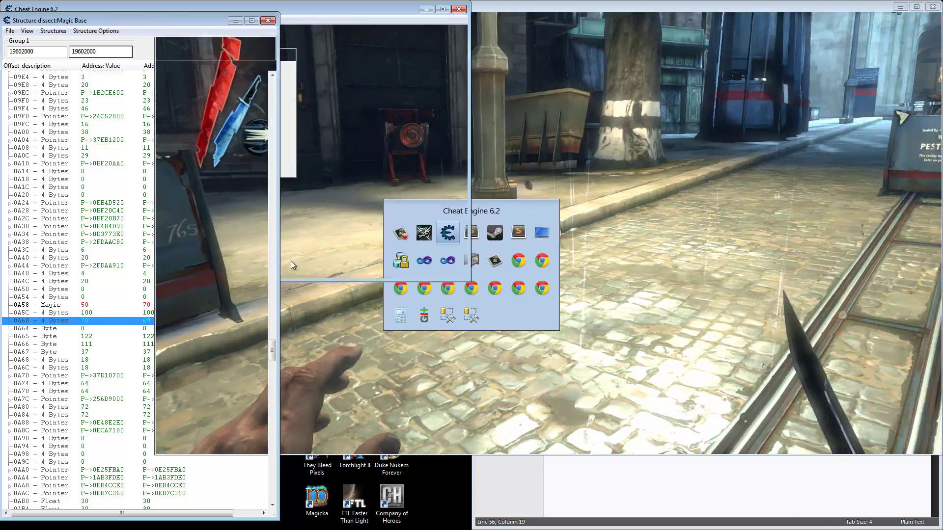
- Compare the locked and live values of Magic and offset 0A60, resuming the game briefly to check them again
click(152, 306)
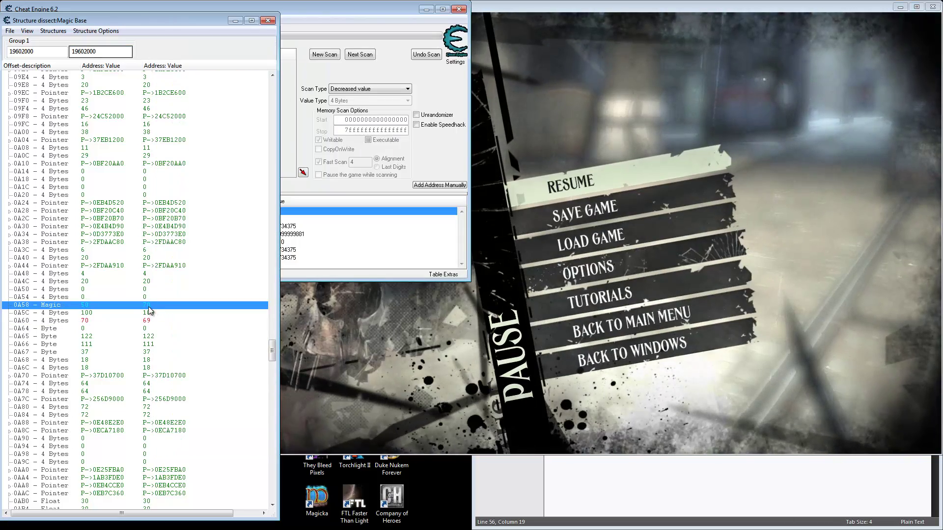
click(83, 322)
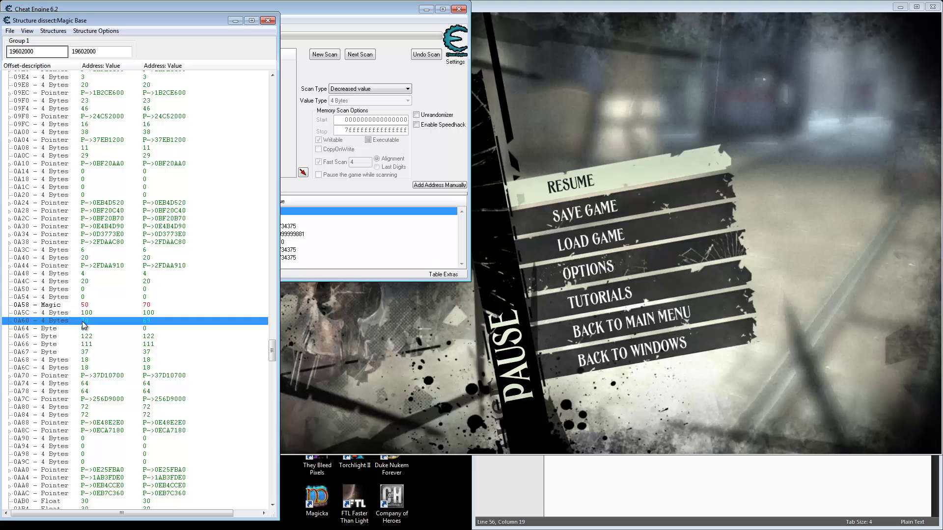
click(151, 322)
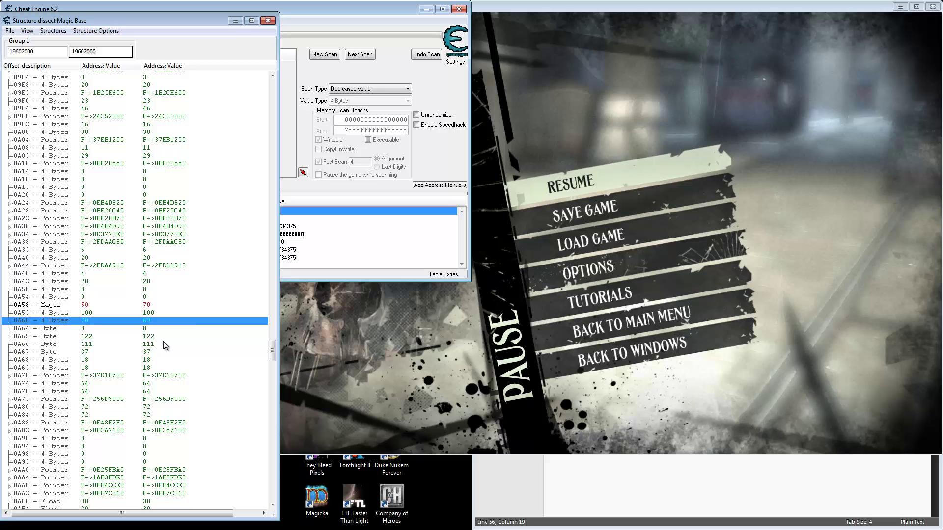
click(576, 180)
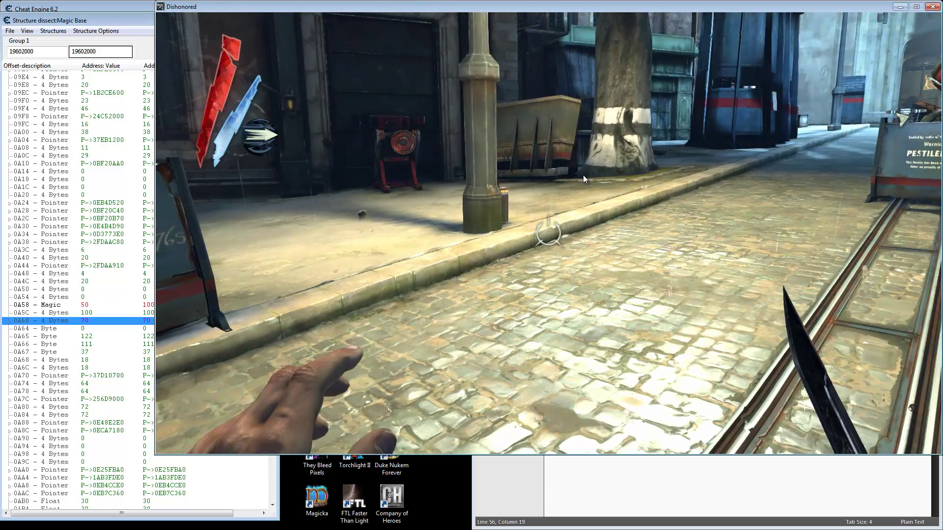
key(alt+Tab)
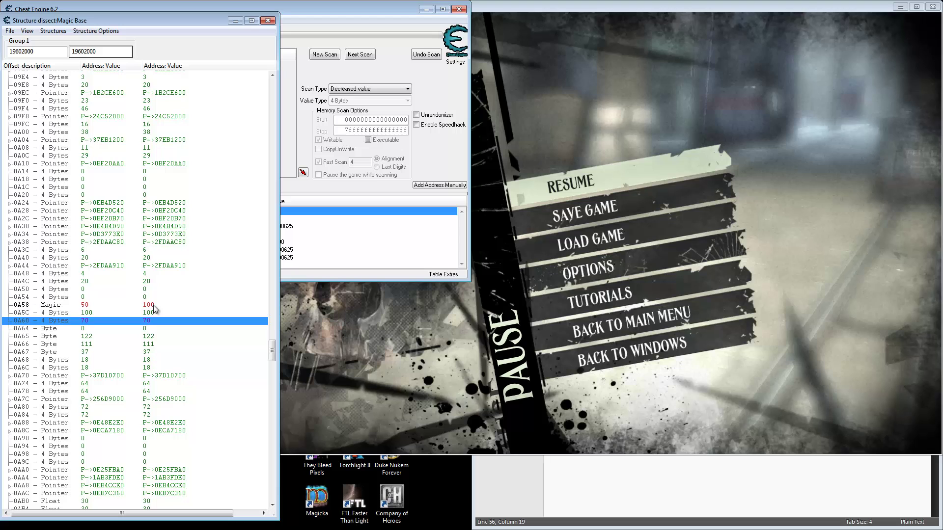
- Describe the element at offset 0A5C of the Magic Base structure as "Maximum Magic"
double_click(152, 313)
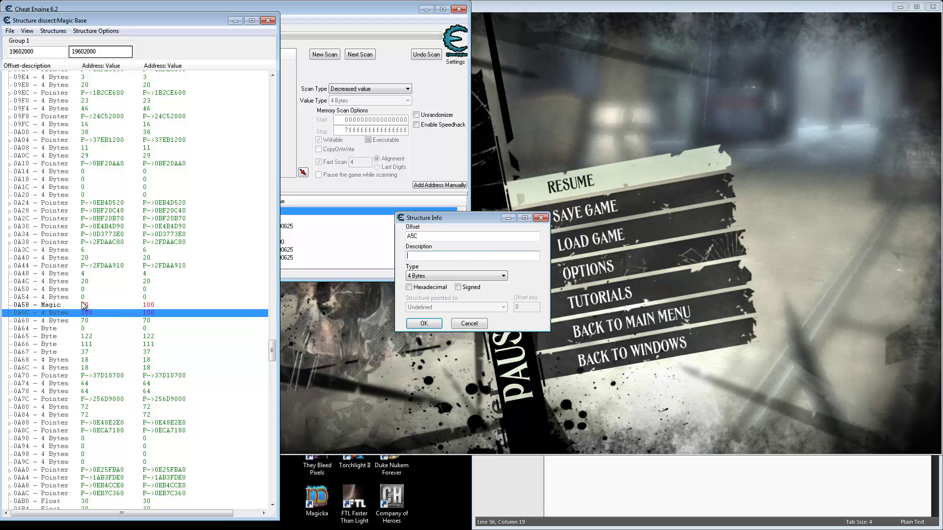
text(Maximum Magic)
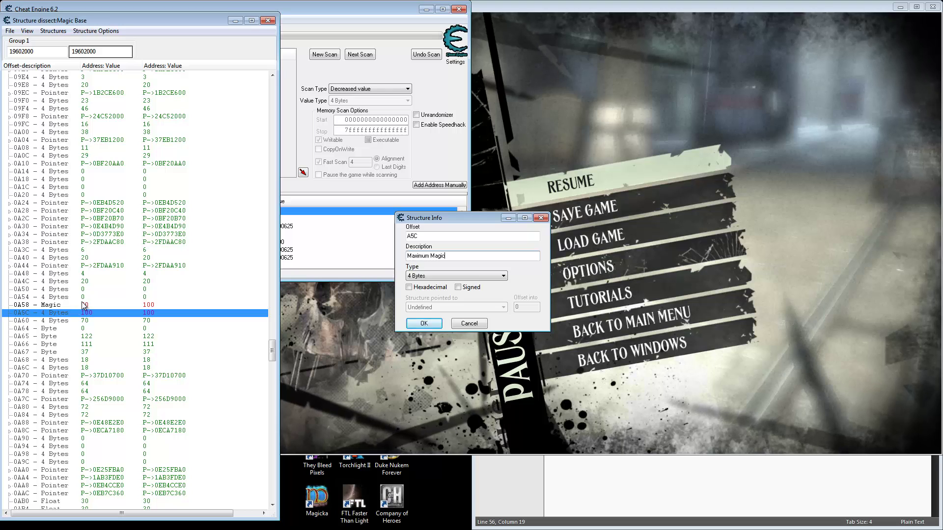
key(Return)
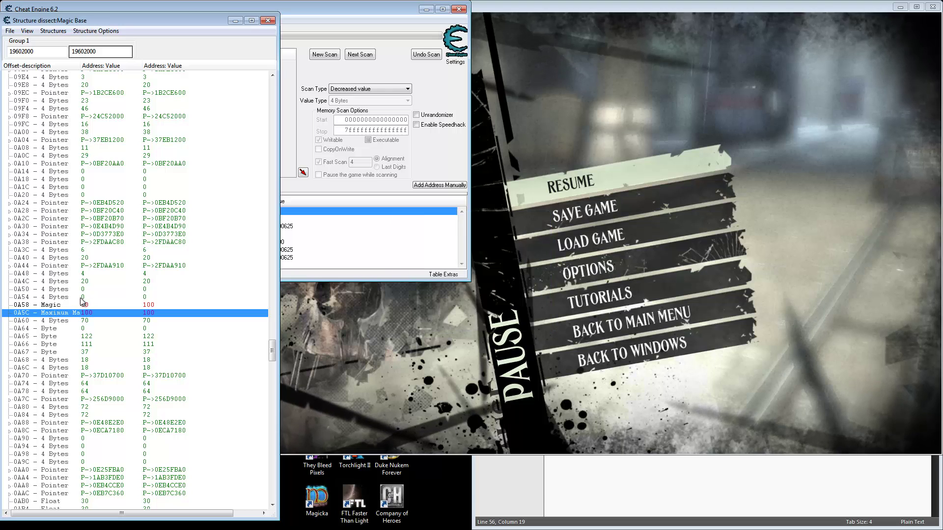
- Describe the element at offset 0A60 of the Magic Base structure as "Last Magic"
double_click(43, 320)
text(Last)
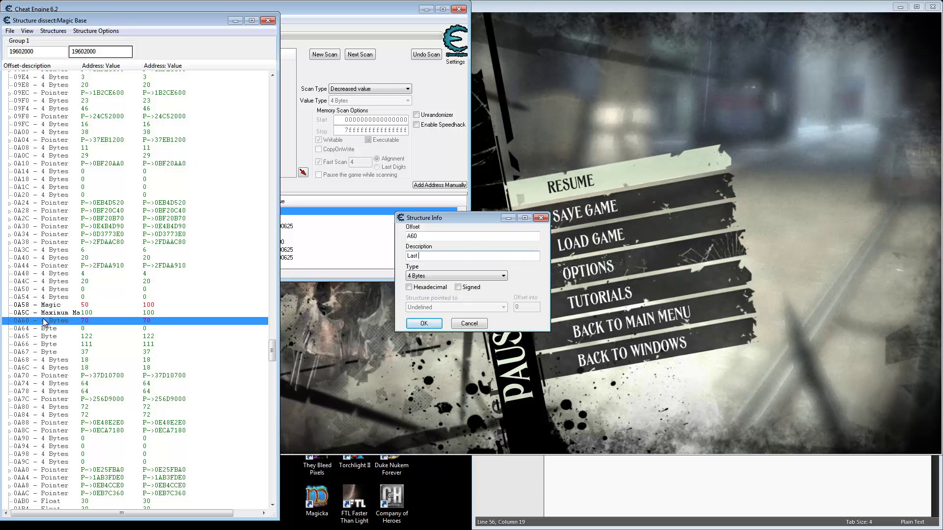
text( Magic)
key(Return)
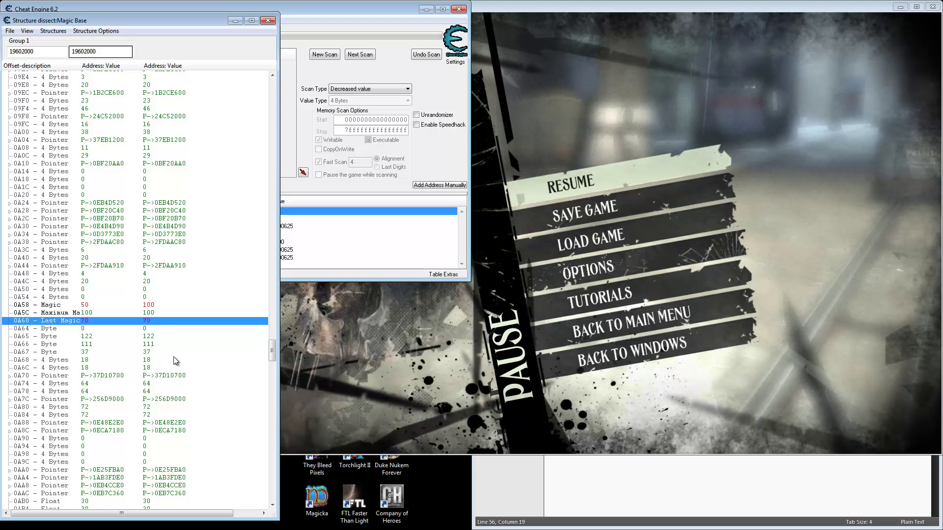